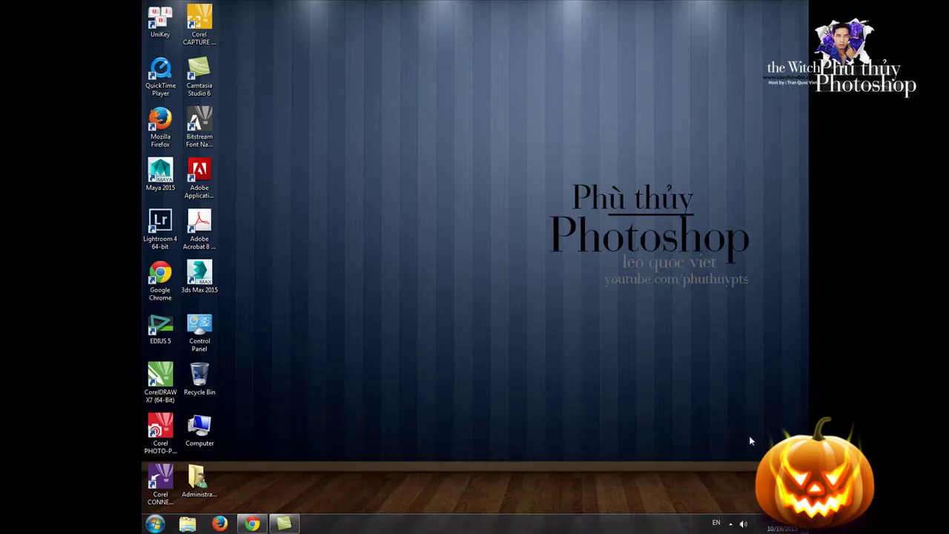
- Launch Adobe Photoshop CC from the Start menu's Adobe Master Collection CC folder
left_click(155, 523)
left_click(182, 477)
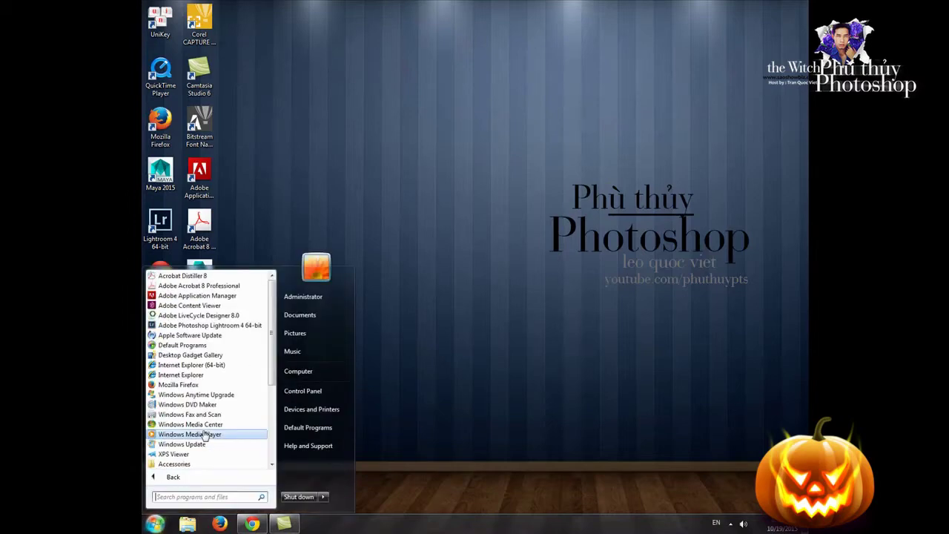
scroll(218, 408, "down", 4)
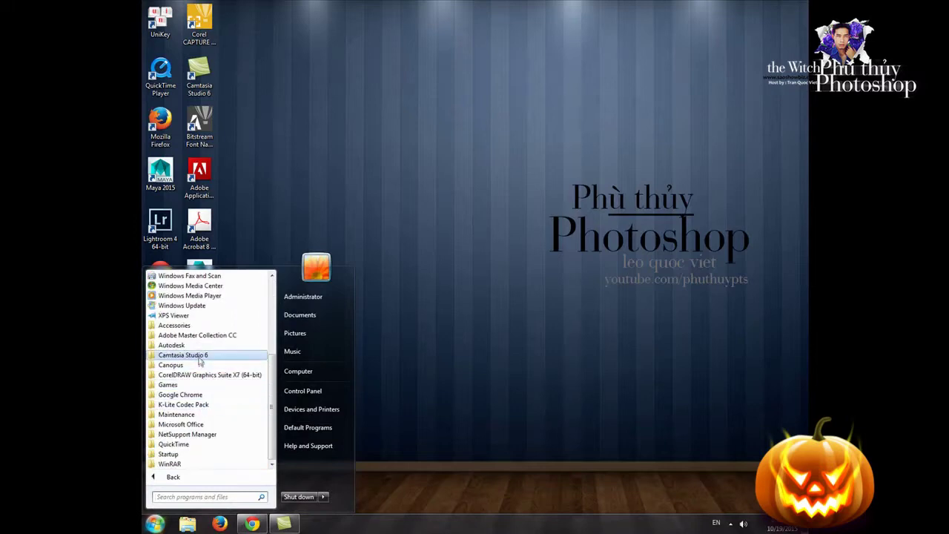
left_click(212, 335)
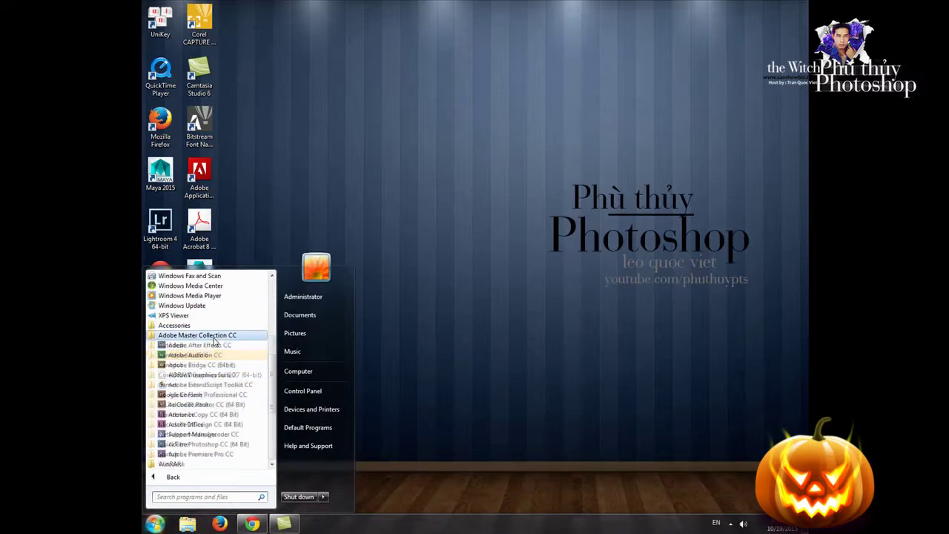
left_click(196, 385)
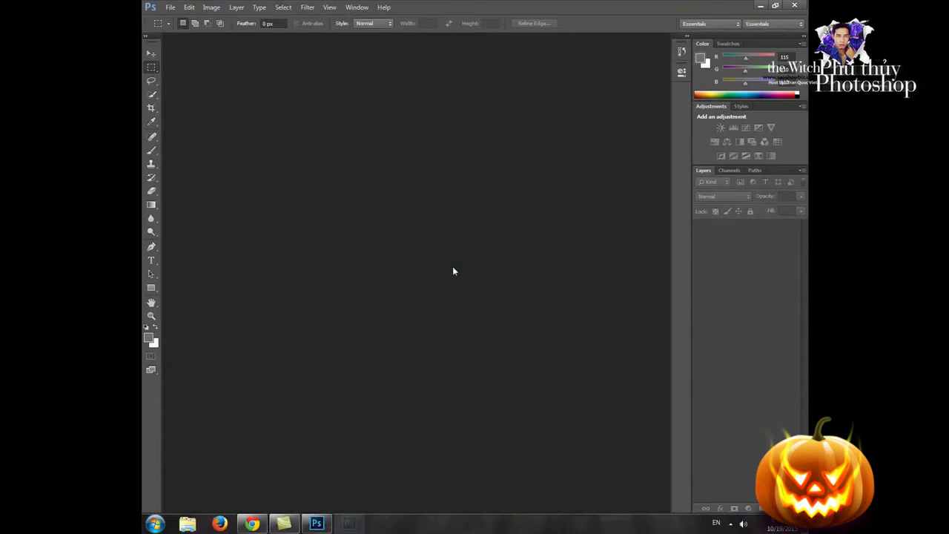
- Create a new International Paper A4 document at 300 ppi, then switch to Chrome
left_click(170, 7)
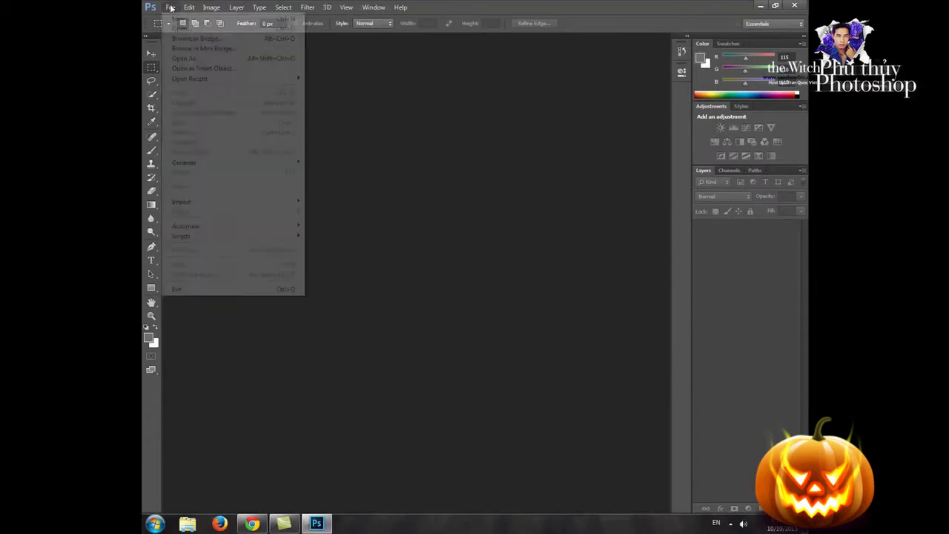
left_click(179, 19)
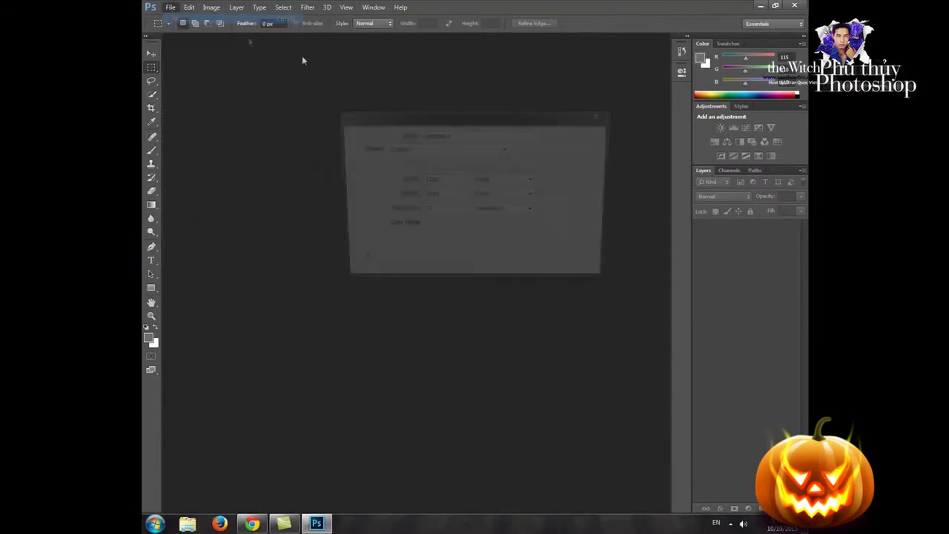
left_click(445, 148)
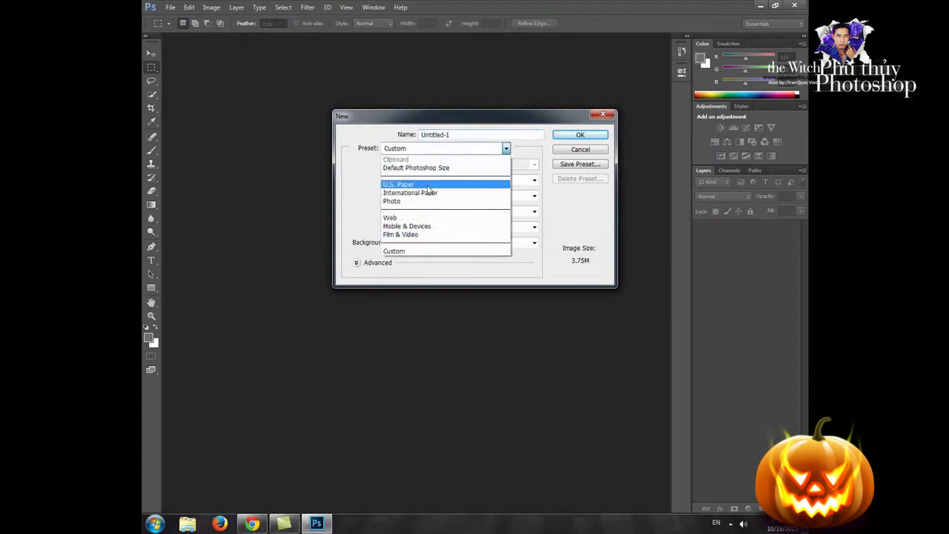
left_click(426, 190)
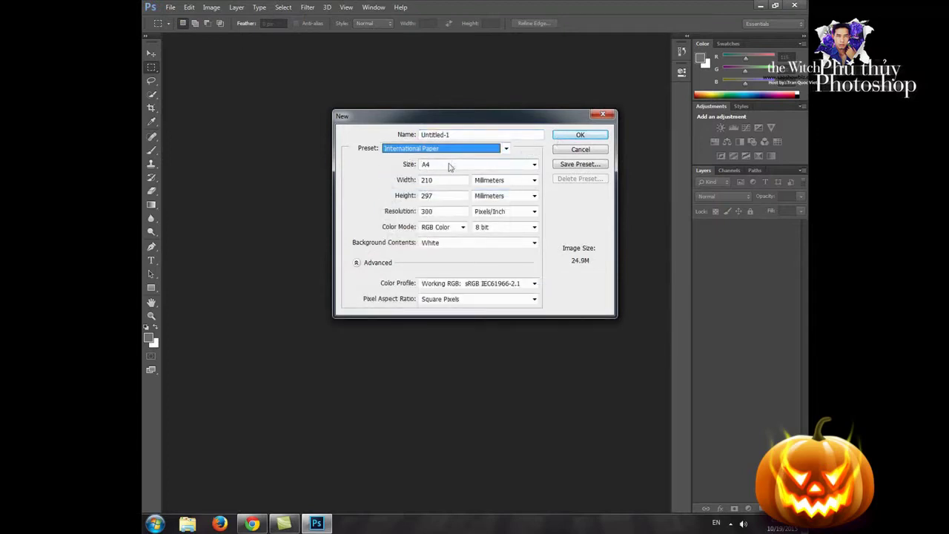
left_click(449, 165)
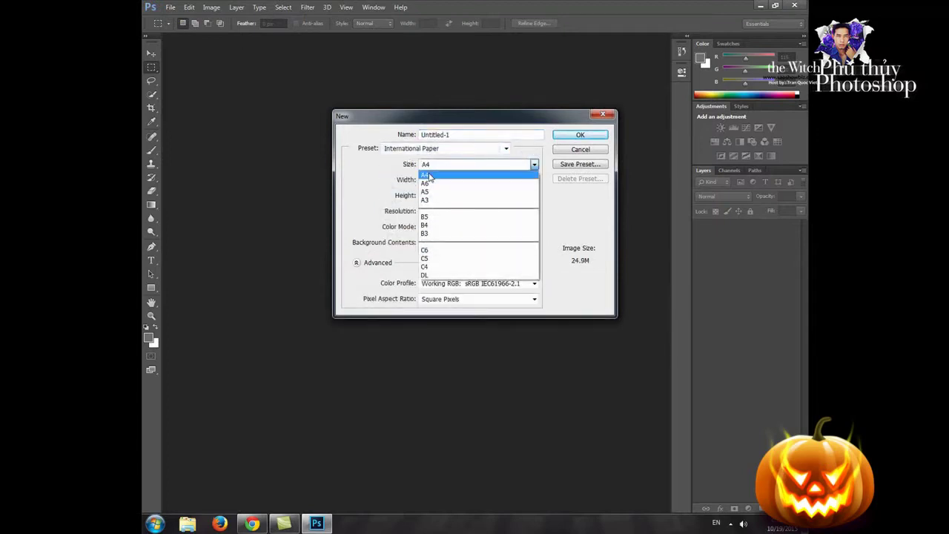
left_click(427, 175)
left_click(571, 137)
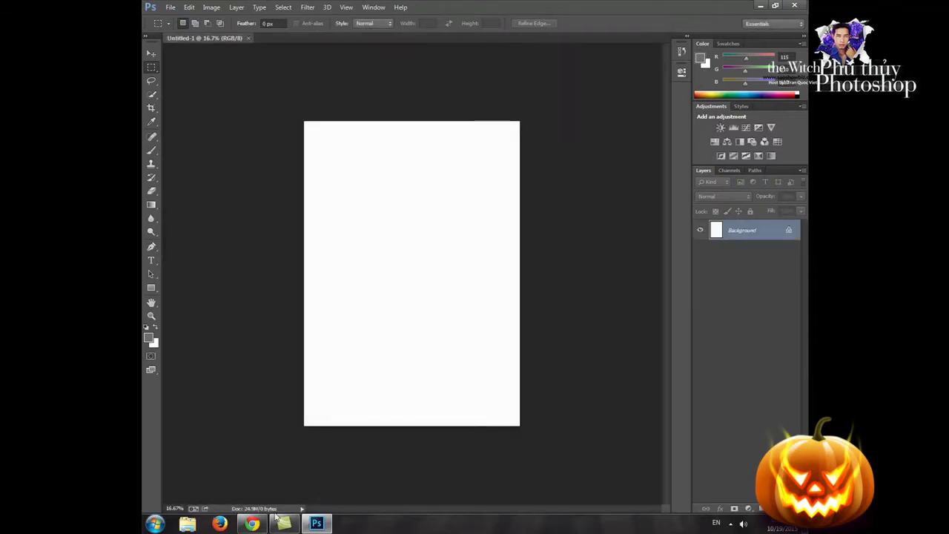
left_click(252, 524)
- Search Google Images for 'icon halloween png'
left_click(335, 205)
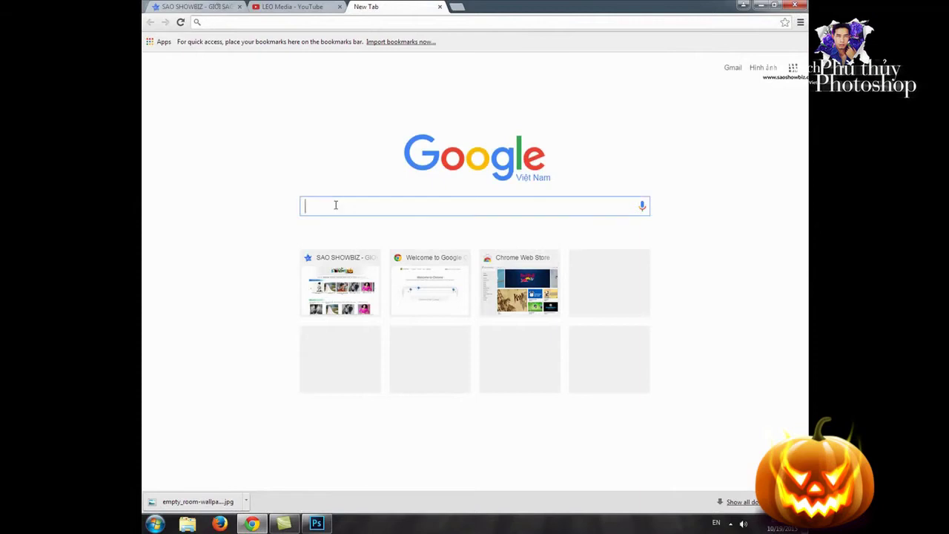
type("i")
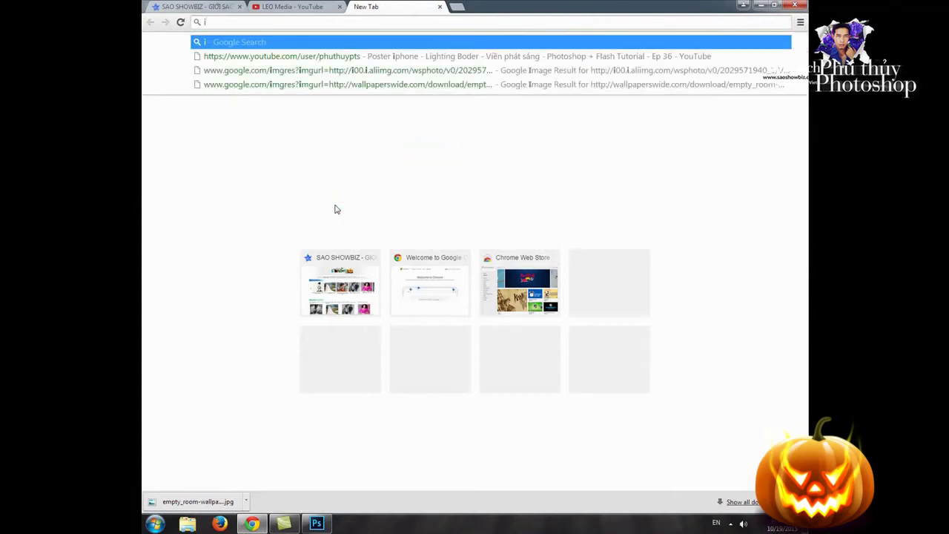
type("con hallo")
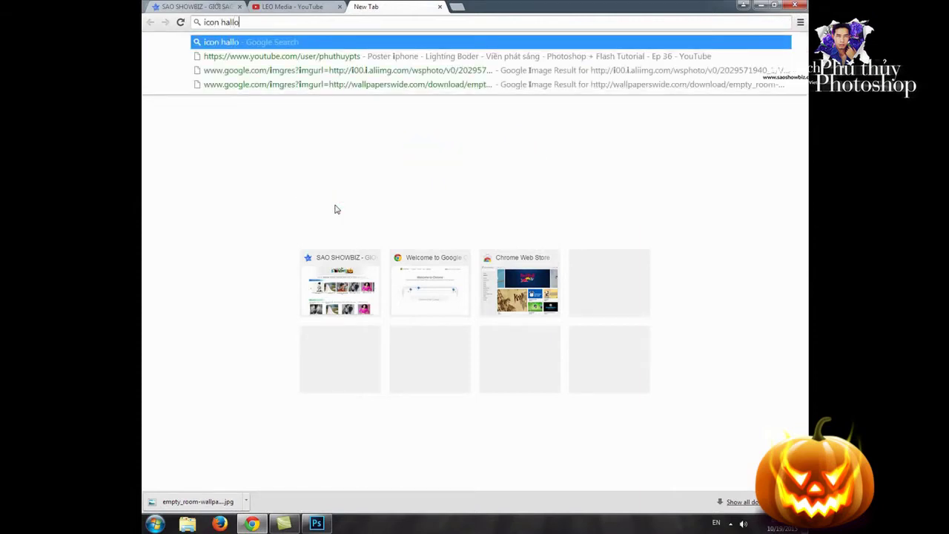
type("ween p")
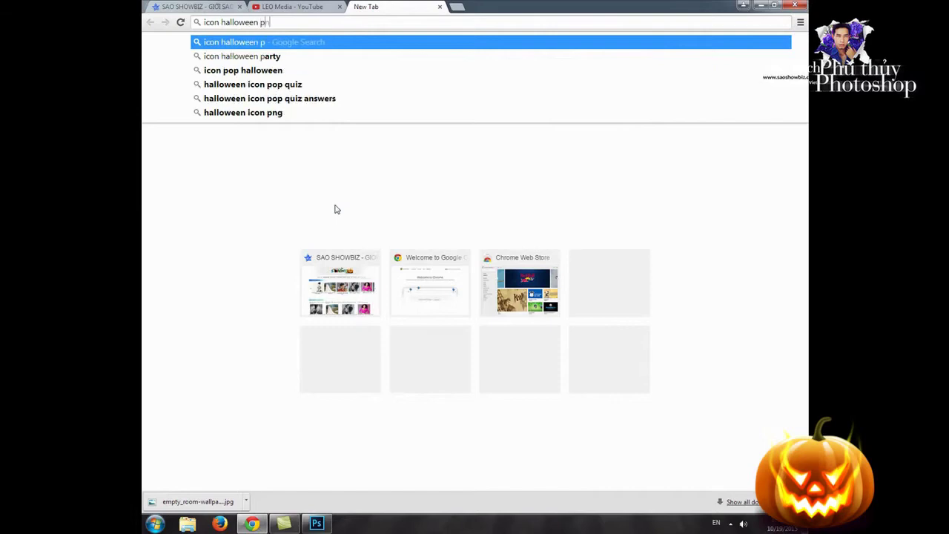
type("ng")
key("Return")
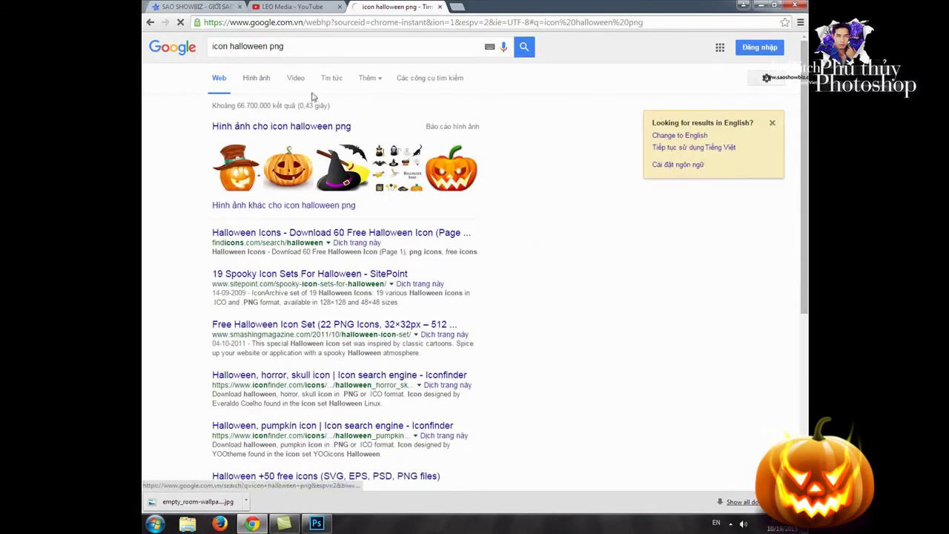
left_click(271, 83)
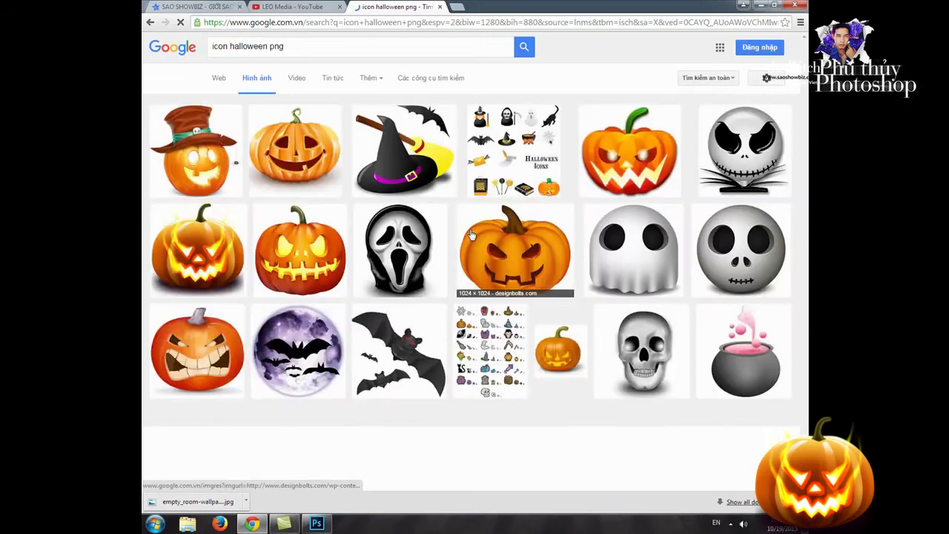
- Open the glowing pumpkin and jack-o-lantern images in new tabs, then return to Photoshop
right_click(200, 244)
left_click(223, 248)
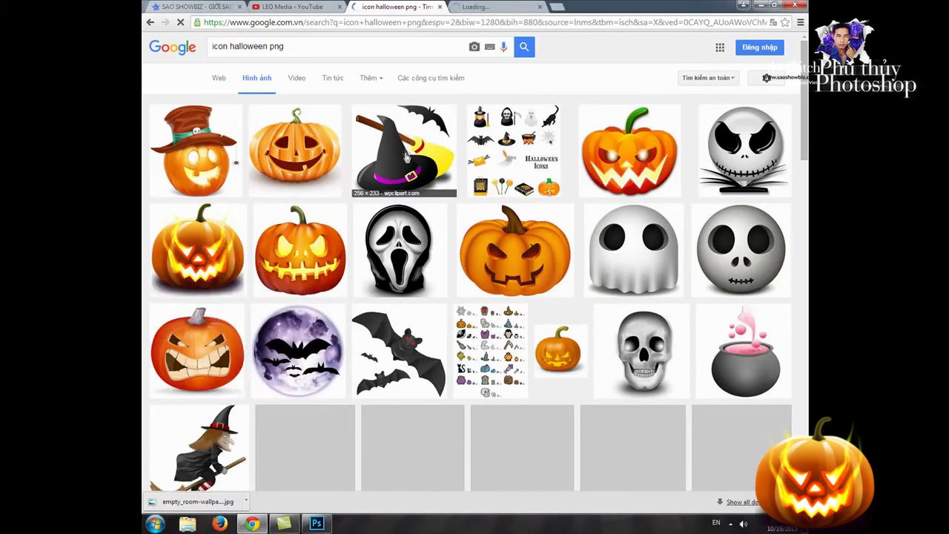
scroll(405, 248, "down", 2)
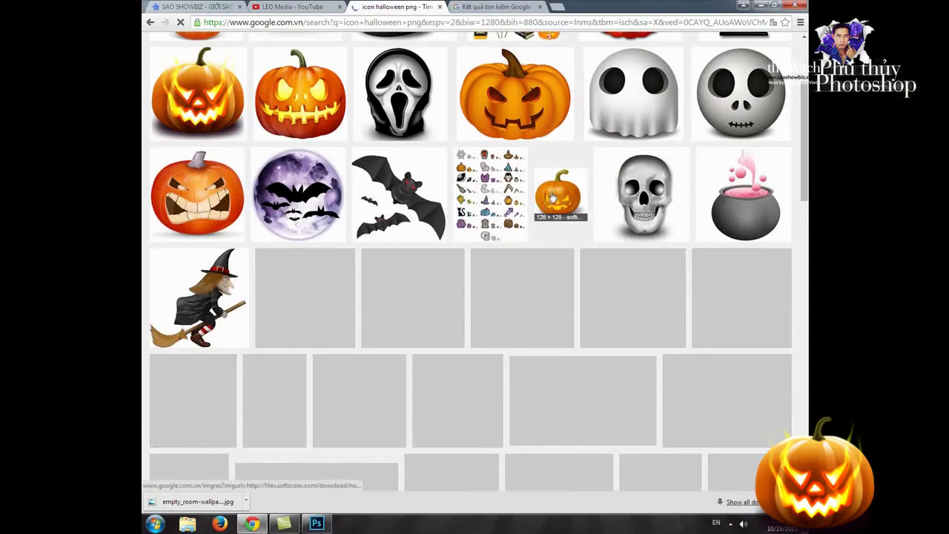
scroll(491, 216, "down", 1)
scroll(490, 193, "up", 3)
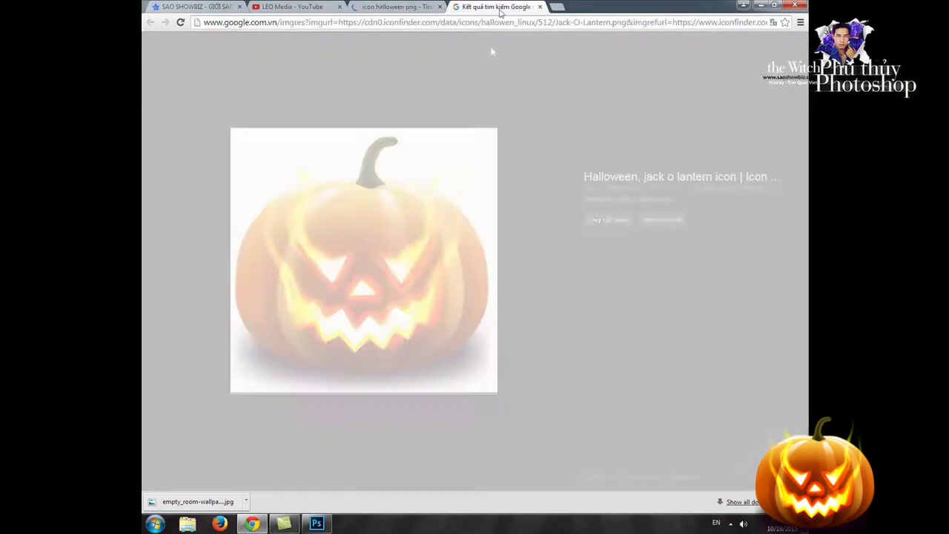
left_click(502, 9)
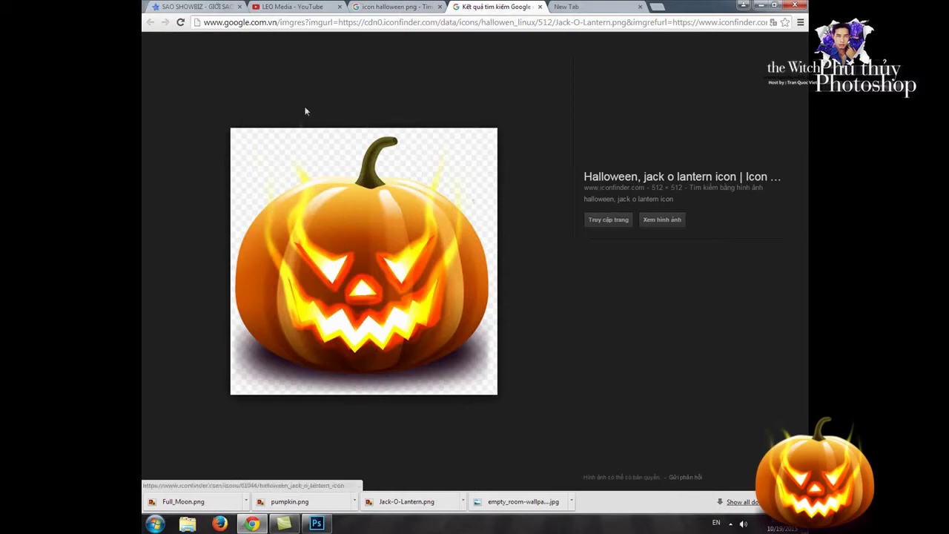
left_click(317, 525)
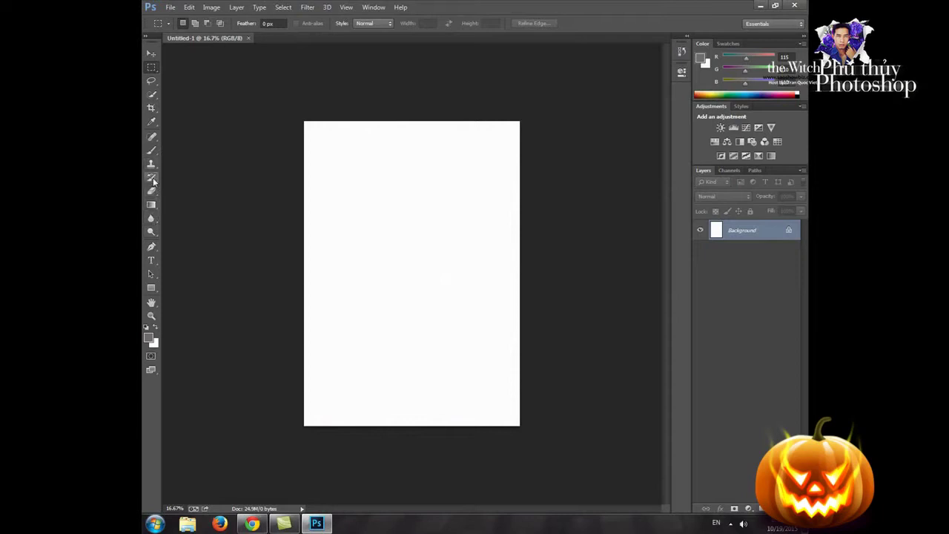
- Draw a closed Pen path of rolling hills across the bottom of the canvas
left_click(152, 247)
left_click(276, 402)
mouse_move(296, 382)
left_mouse_down()
mouse_move(434, 362)
mouse_move(470, 375)
mouse_move(490, 361)
mouse_move(523, 374)
left_mouse_up()
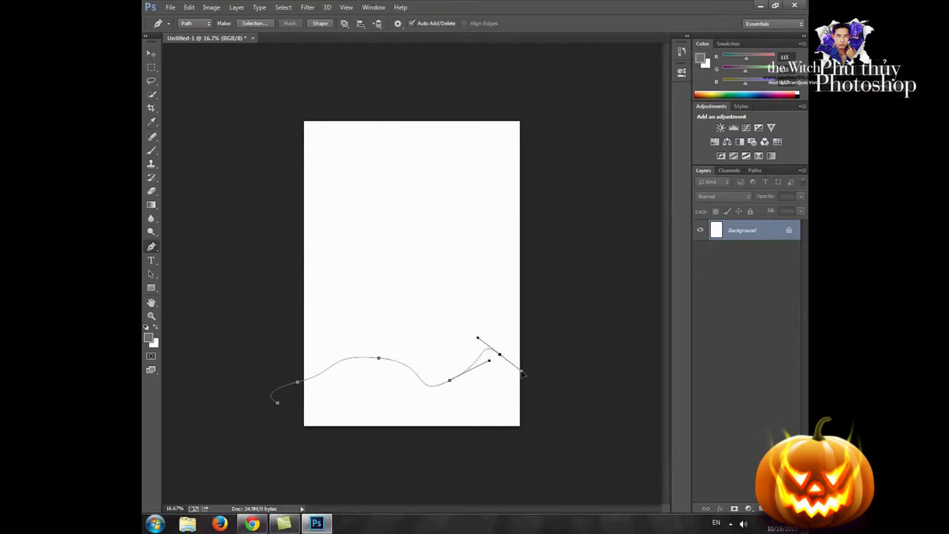
left_click(552, 394)
left_click_drag(568, 421, 519, 449)
left_click(524, 449)
left_click(457, 462)
left_click(380, 467)
left_click(310, 467)
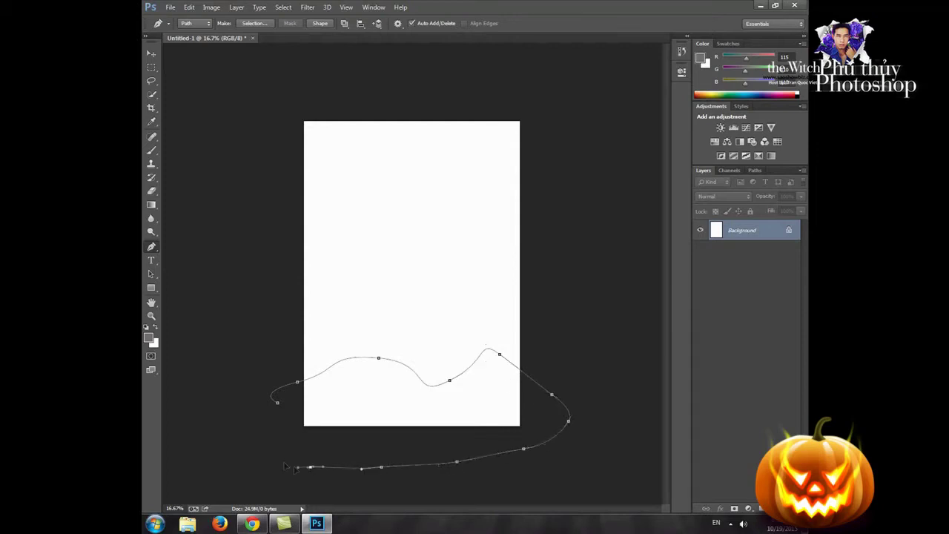
left_click_drag(275, 459, 268, 453)
- Fill the hill path with black on a new Layer 1, then select the whole Background
key("ctrl+Return")
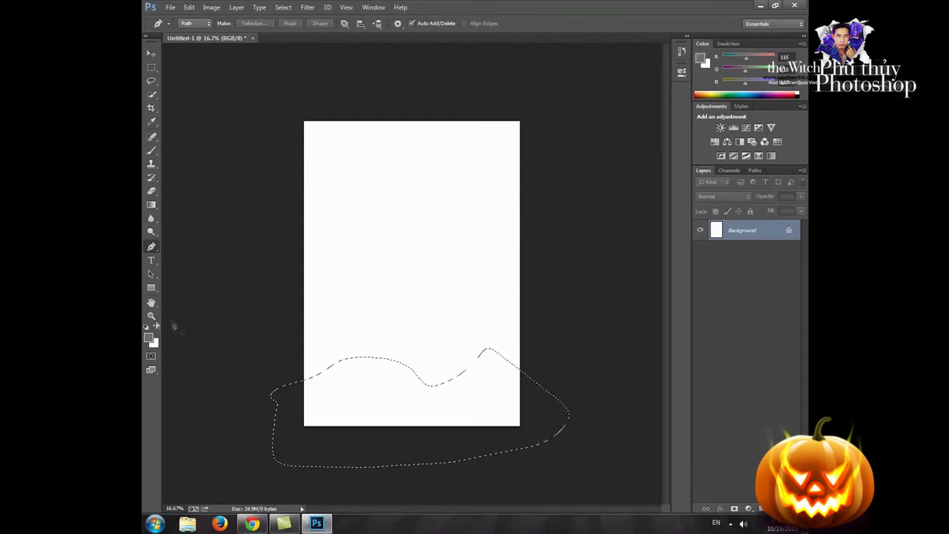
left_click(146, 332)
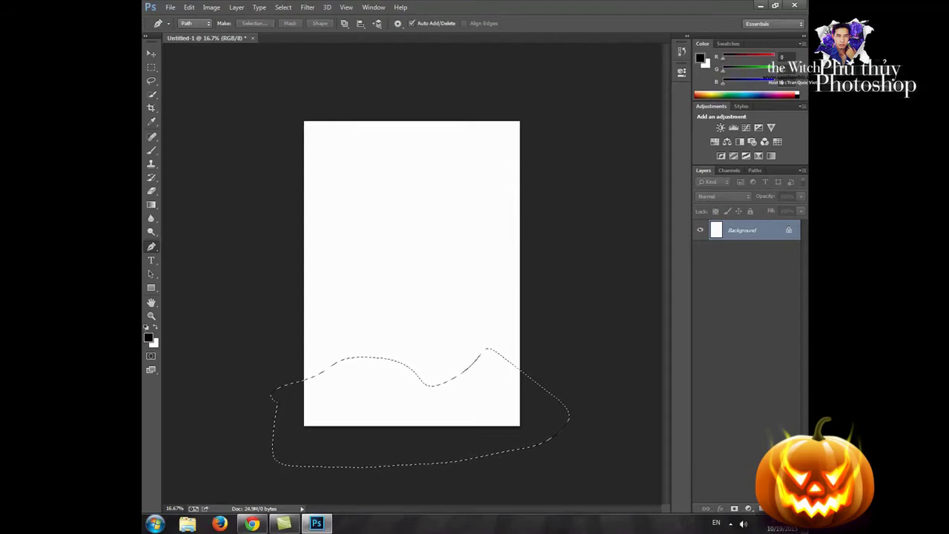
left_click(776, 508)
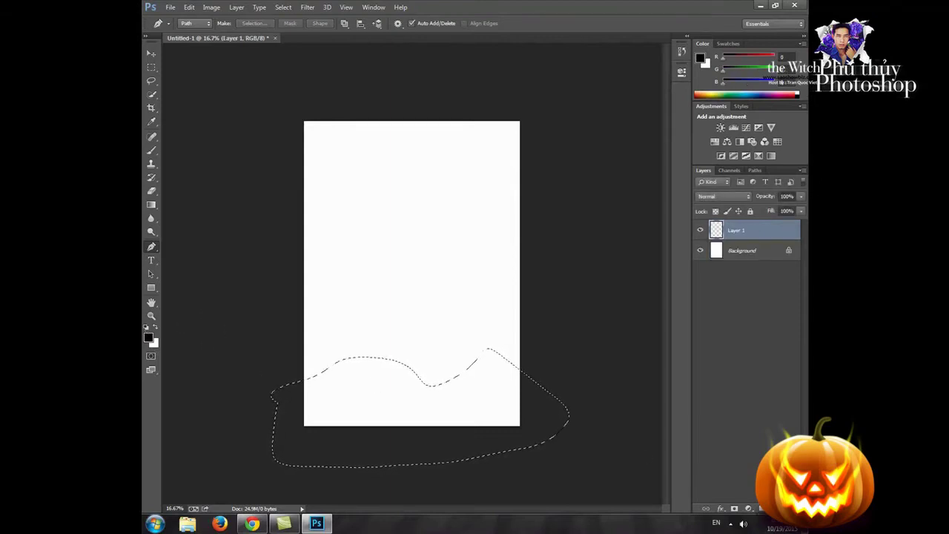
key("alt+BackSpace")
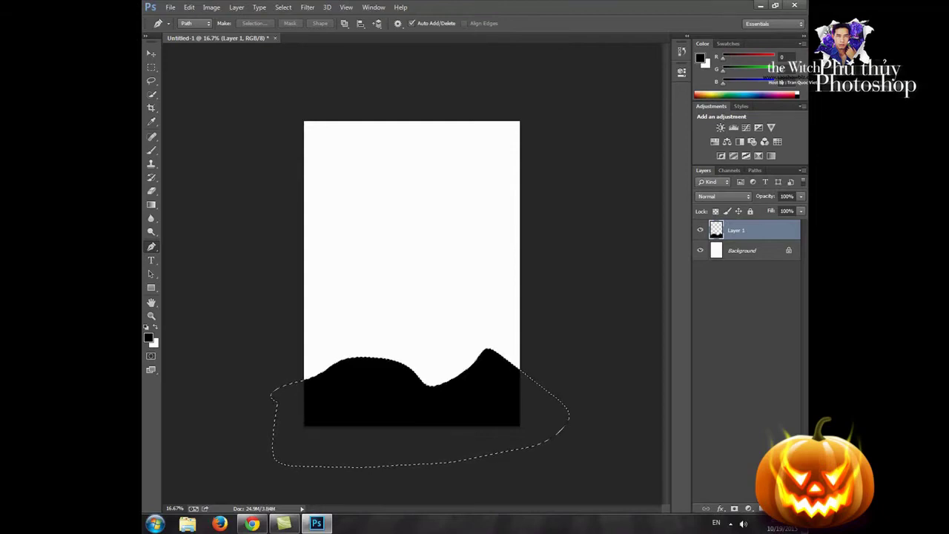
key("ctrl+d")
left_click(751, 256)
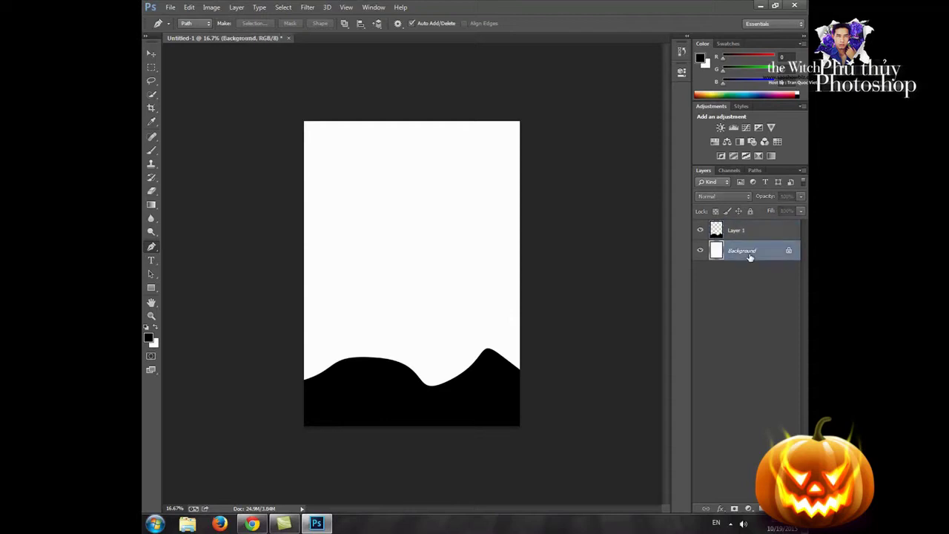
key("ctrl+a")
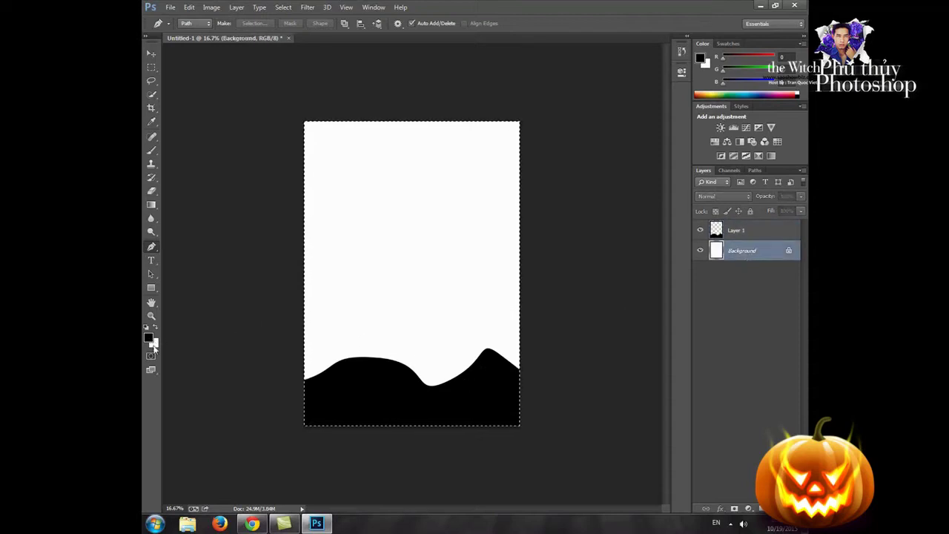
- Fill the Background with dark gray #444343
left_click(154, 345)
left_click(344, 236)
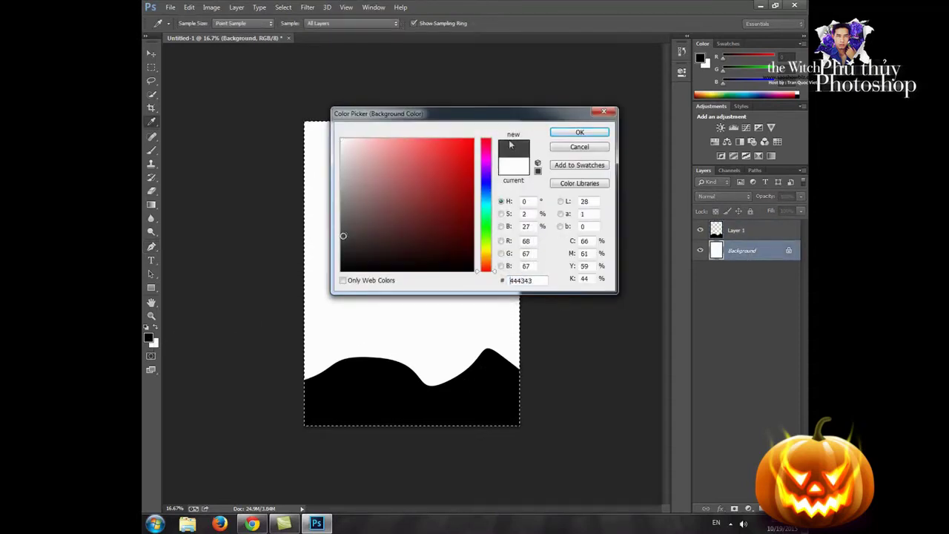
left_click(580, 132)
key("p")
key("ctrl+BackSpace")
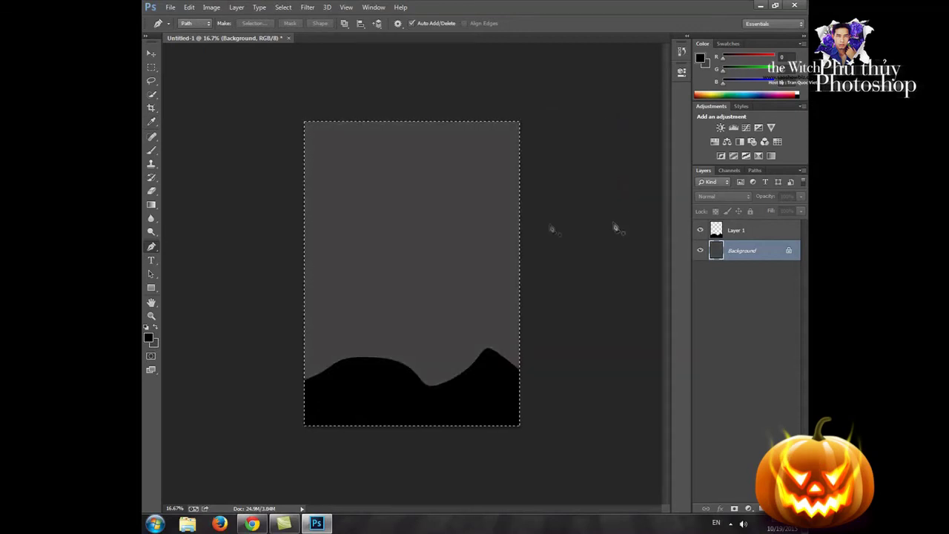
- Darken the gray sky to near-black with Hue/Saturation Lightness -61, then deselect
left_click(151, 54)
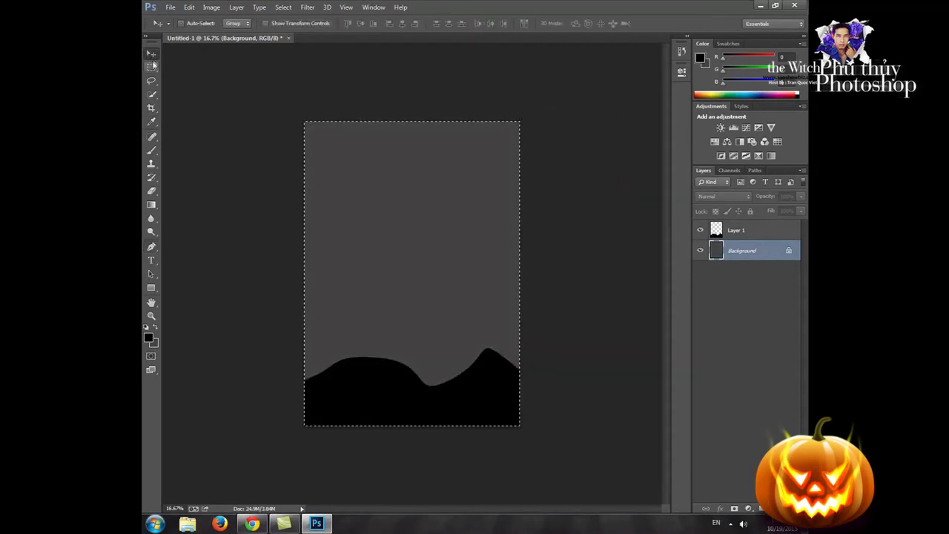
key("ctrl+u")
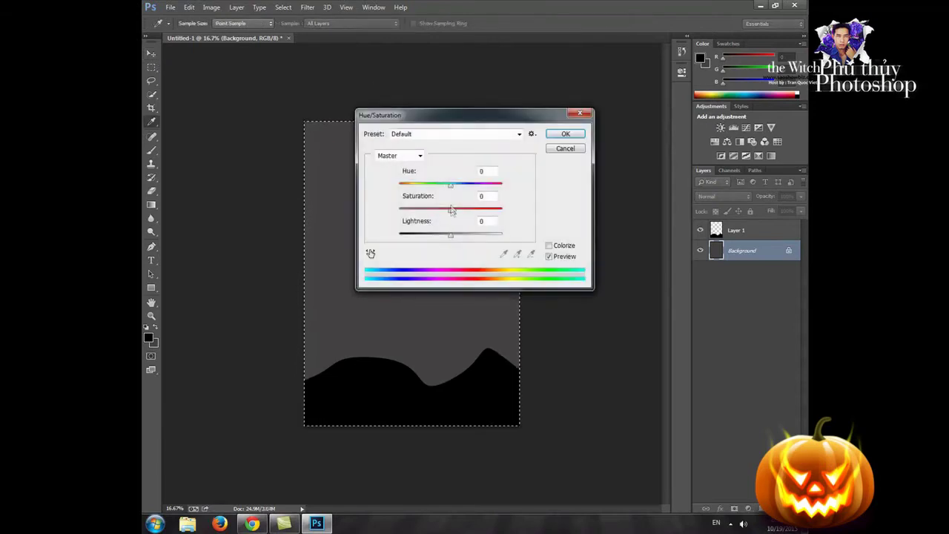
left_click_drag(447, 237, 419, 248)
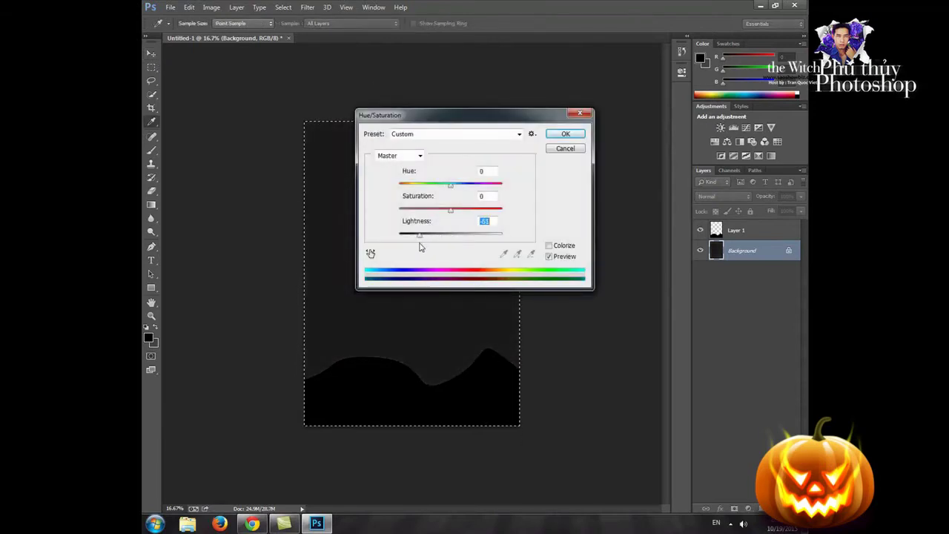
left_click(565, 134)
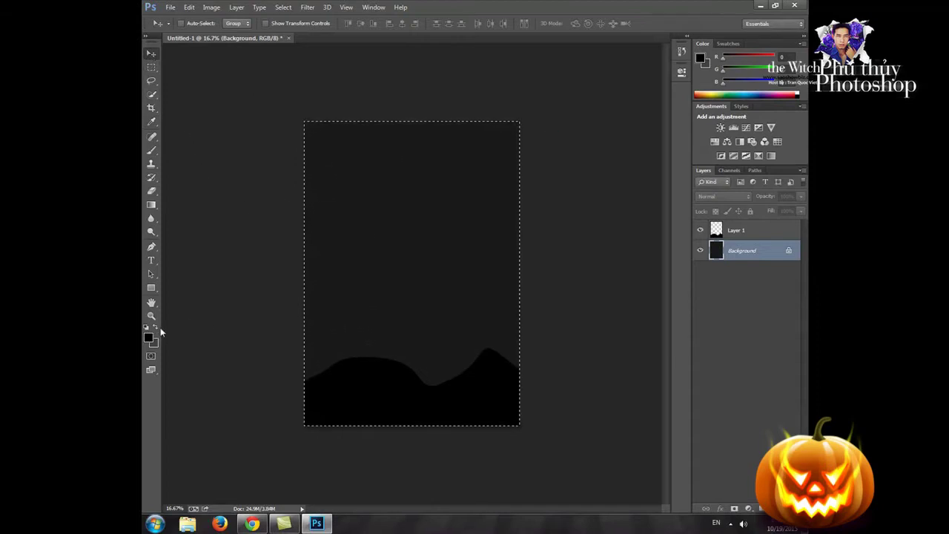
key("ctrl+d")
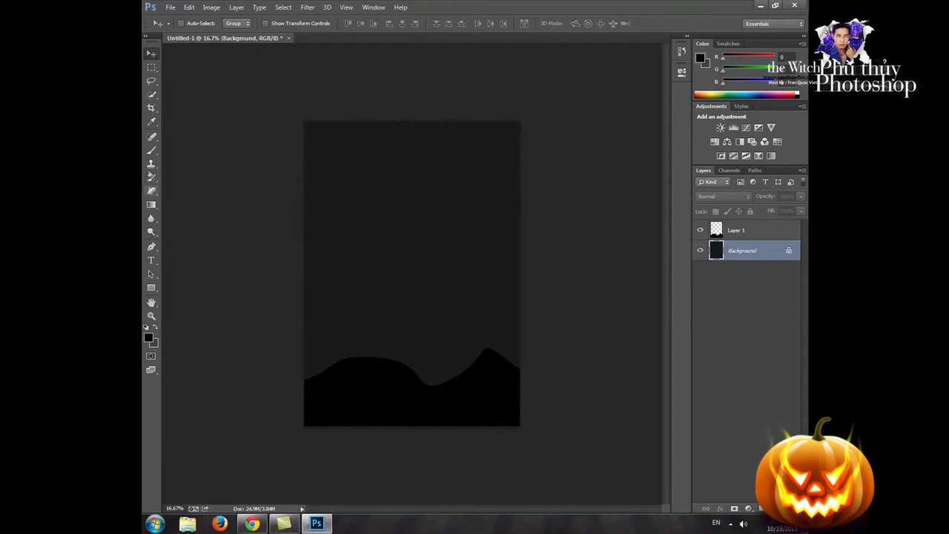
- Draw grave crosses with a 10 px, 0% hardness Pencil, then add empty Layer 2
left_click(151, 149)
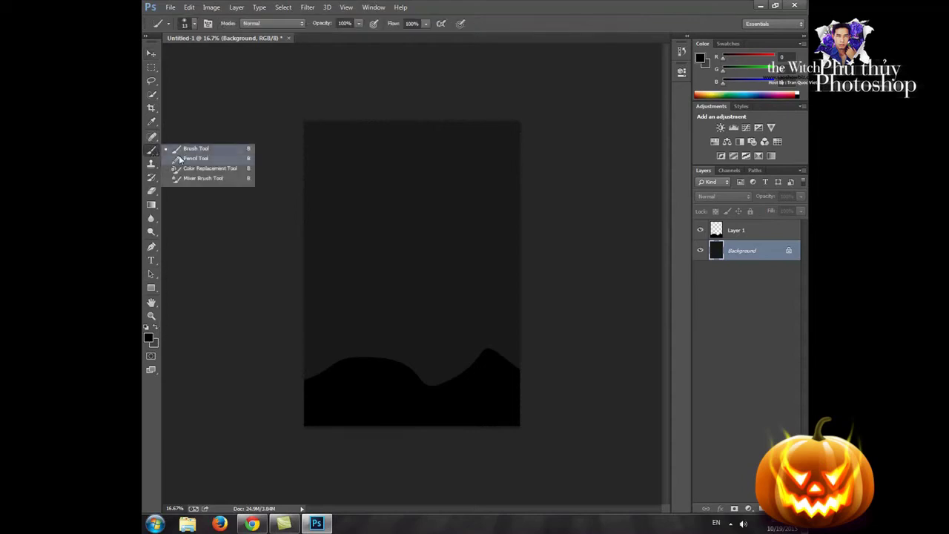
left_click(180, 158)
left_click(193, 24)
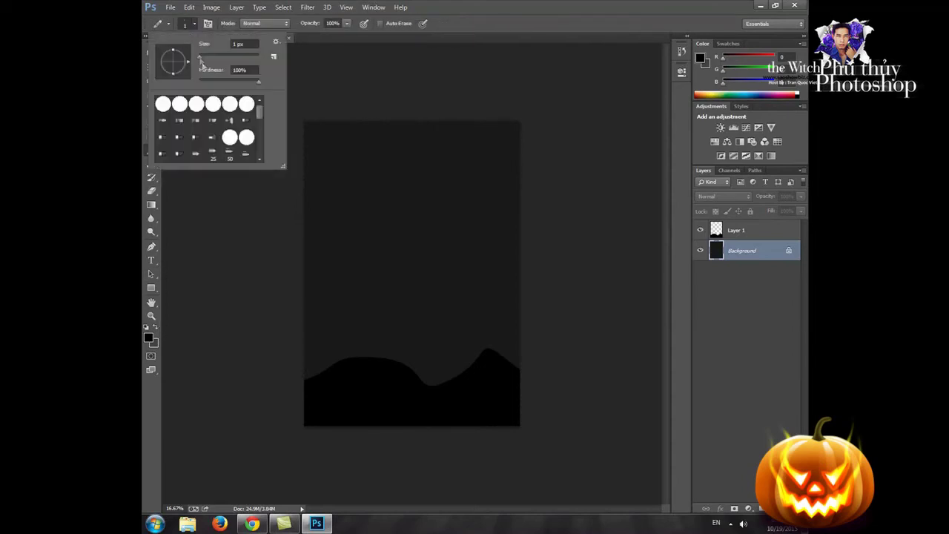
left_click(202, 55)
mouse_move(260, 110)
left_mouse_down()
mouse_move(260, 124)
mouse_move(260, 107)
left_mouse_up()
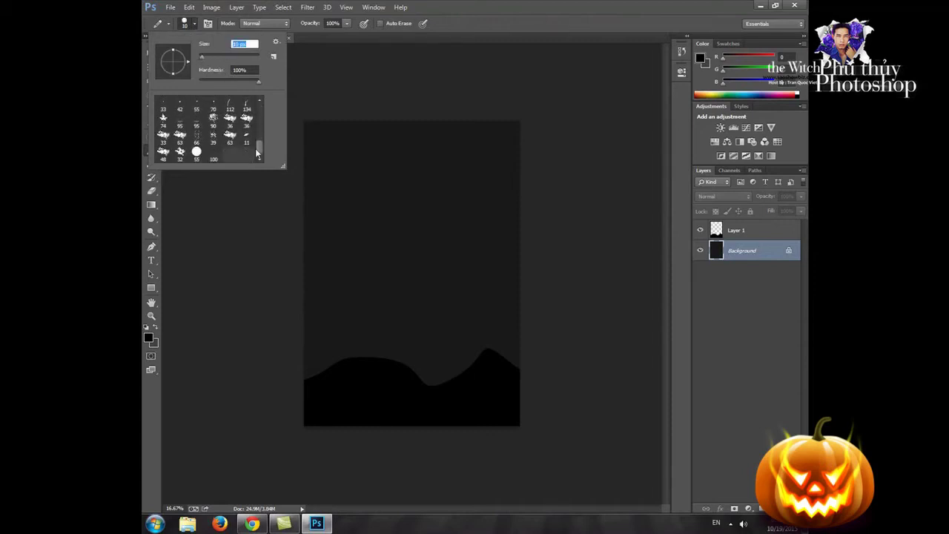
left_click(229, 108)
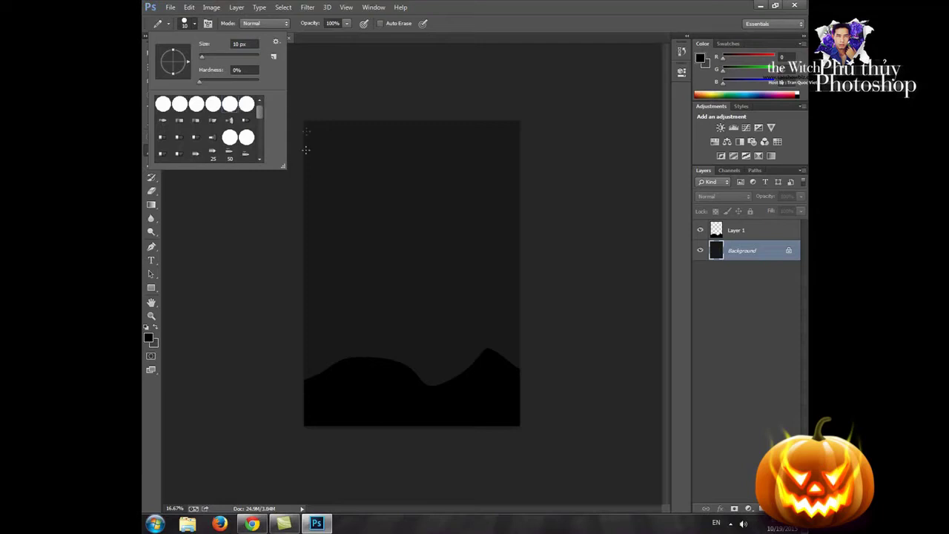
left_click(361, 342)
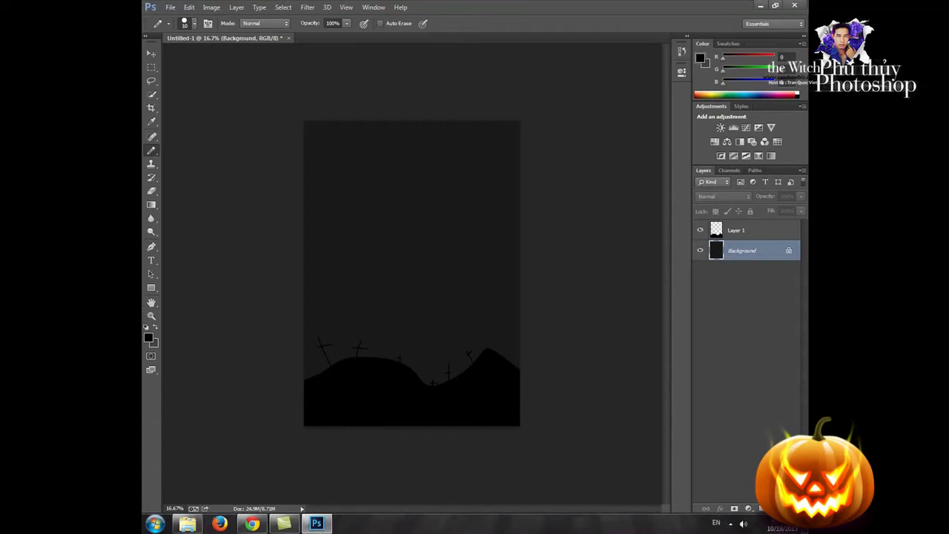
key("ctrl+shift+alt+n")
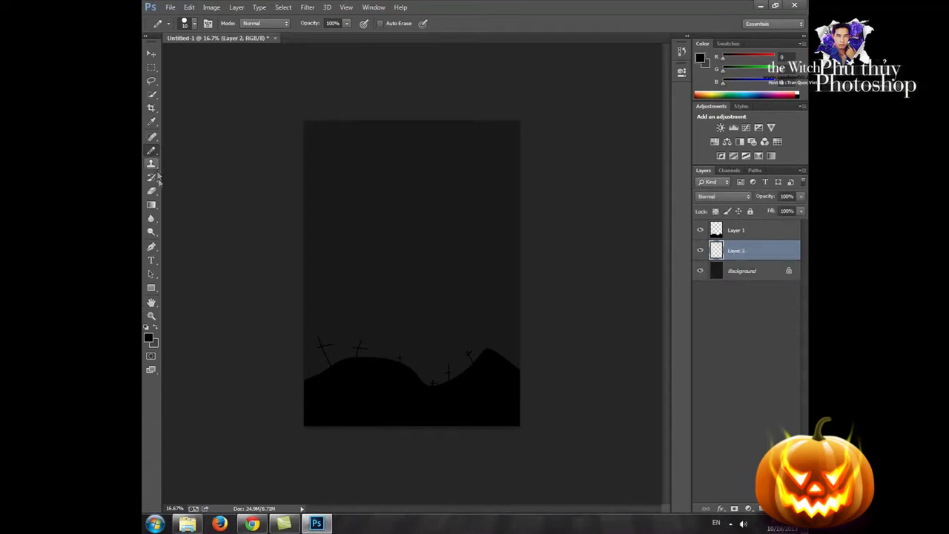
- Outline a second ridge of hills with a closed Pen path on Layer 2
left_click(152, 247)
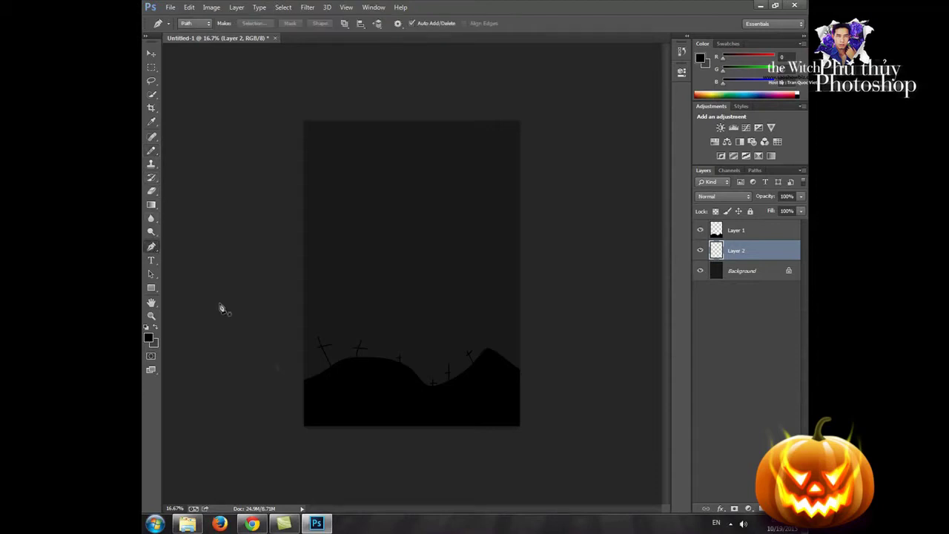
left_click(277, 375)
left_click_drag(304, 355, 370, 339)
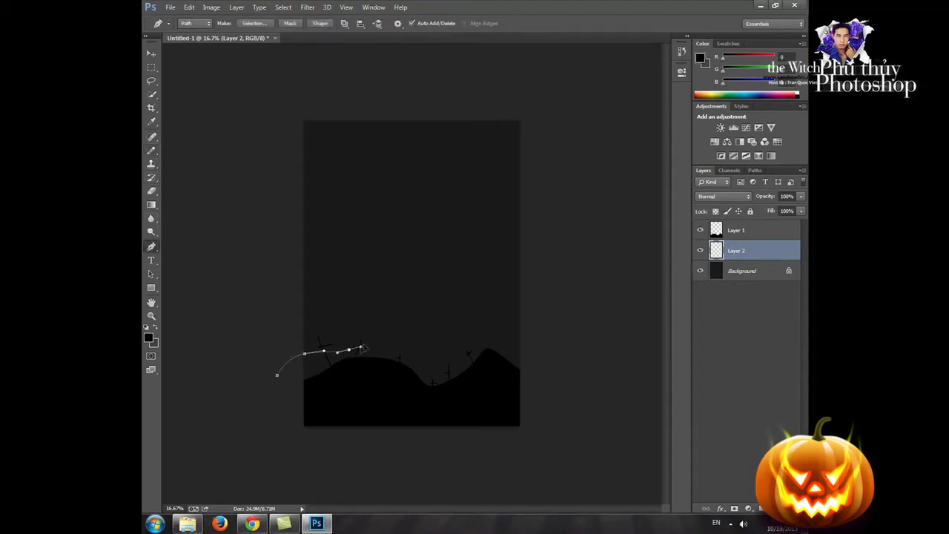
left_click_drag(426, 360, 538, 339)
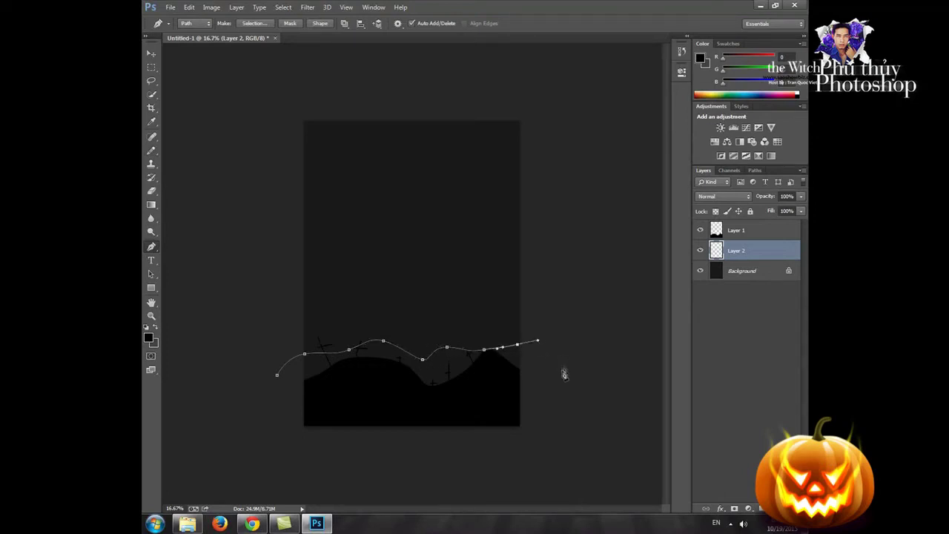
left_click_drag(562, 369, 562, 394)
left_click_drag(543, 446, 531, 450)
left_click_drag(459, 459, 424, 462)
left_click_drag(360, 470, 353, 472)
left_click(257, 453)
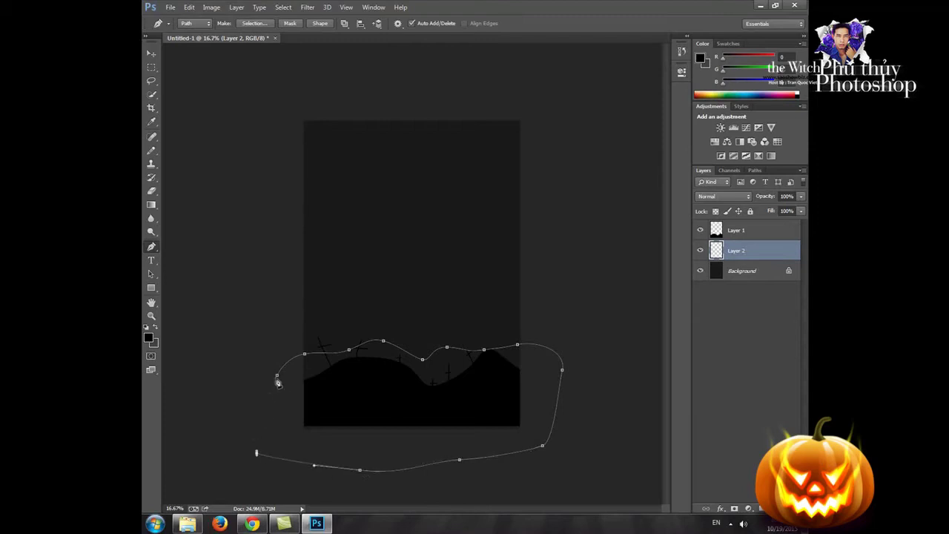
left_click(276, 375)
- Fill the ridge with black, set Layer 2 to 40% opacity, and position it
key("ctrl+Return")
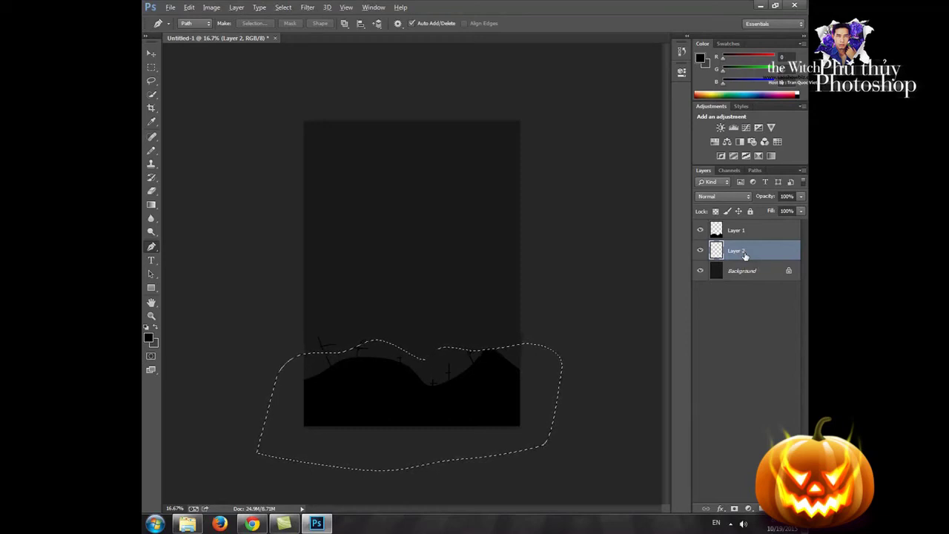
key("alt+BackSpace")
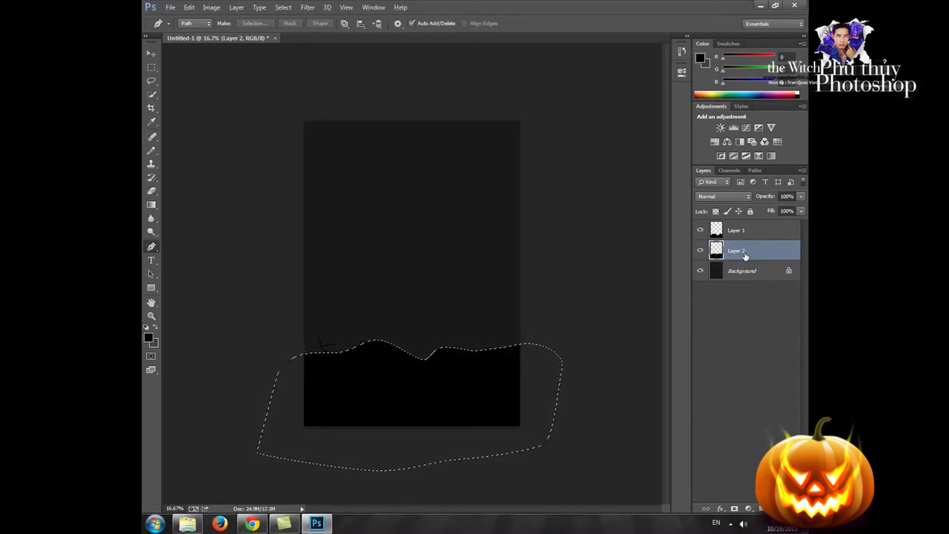
key("ctrl+d")
left_click(801, 196)
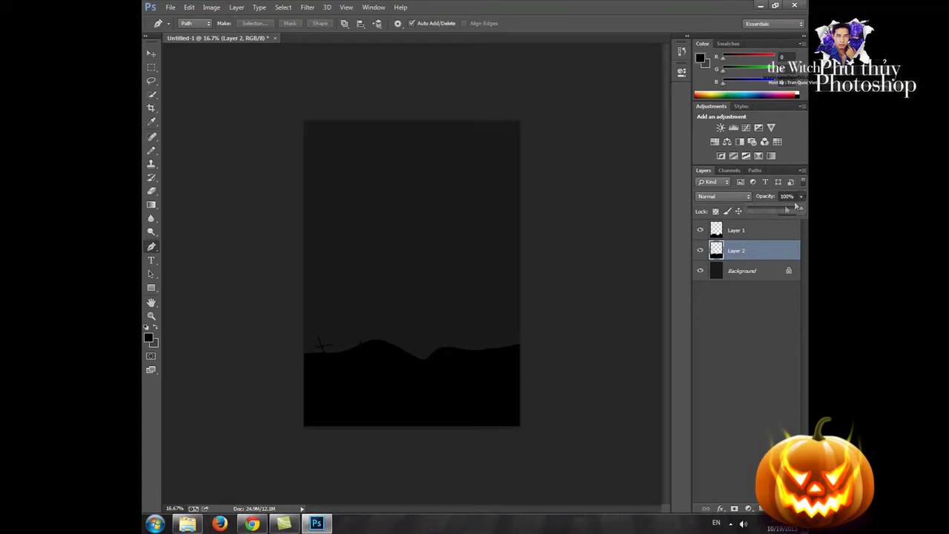
left_click_drag(777, 211, 767, 214)
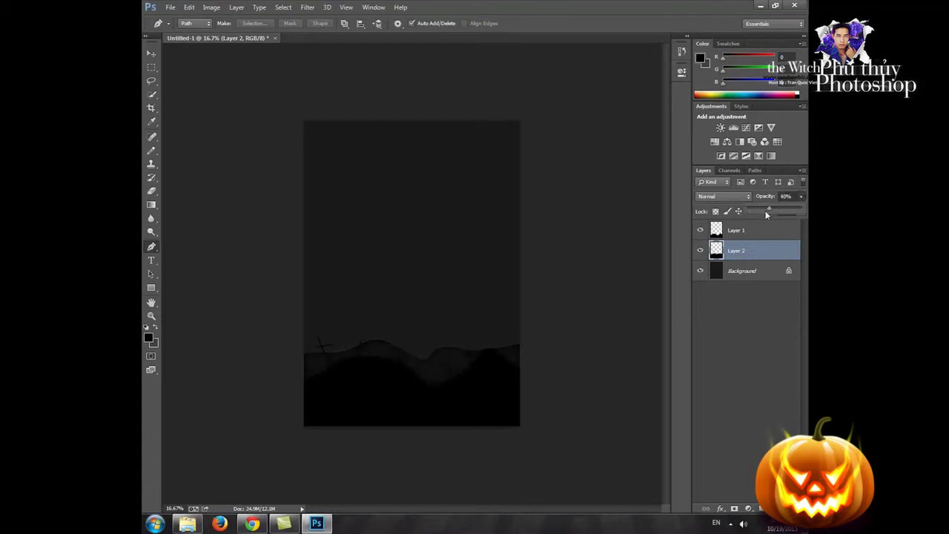
left_click(151, 54)
left_click_drag(430, 356, 430, 356)
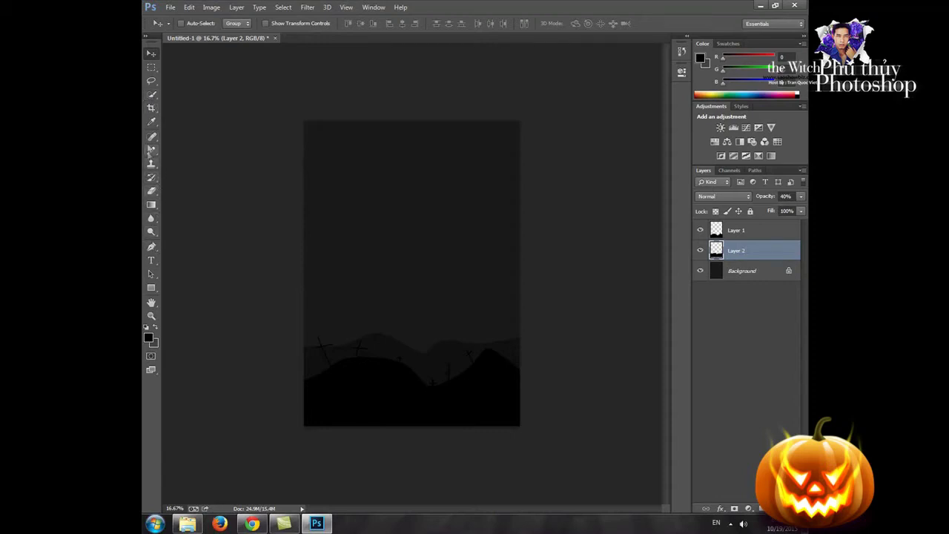
- Paint a bare branching tree at the left edge on new Layer 3 at 66% opacity
left_click(152, 150)
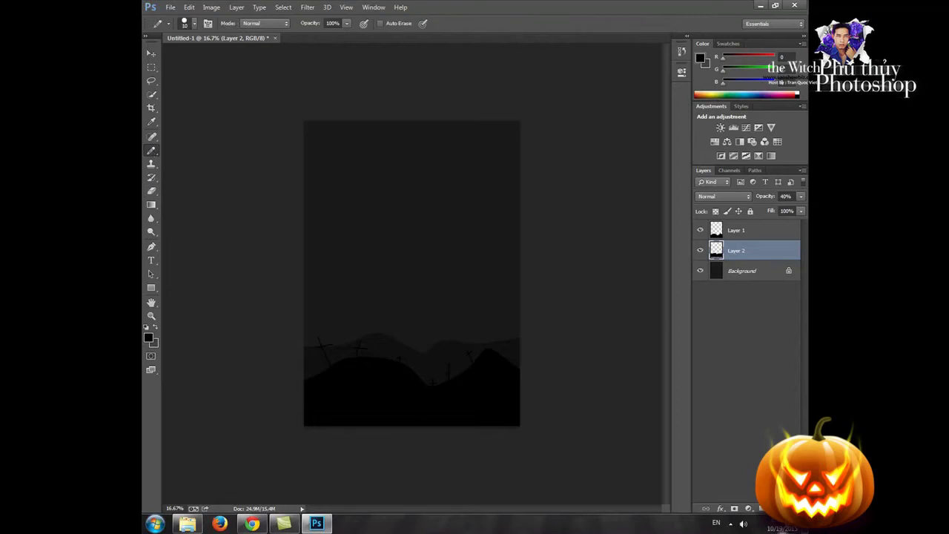
key("ctrl+shift+alt+n")
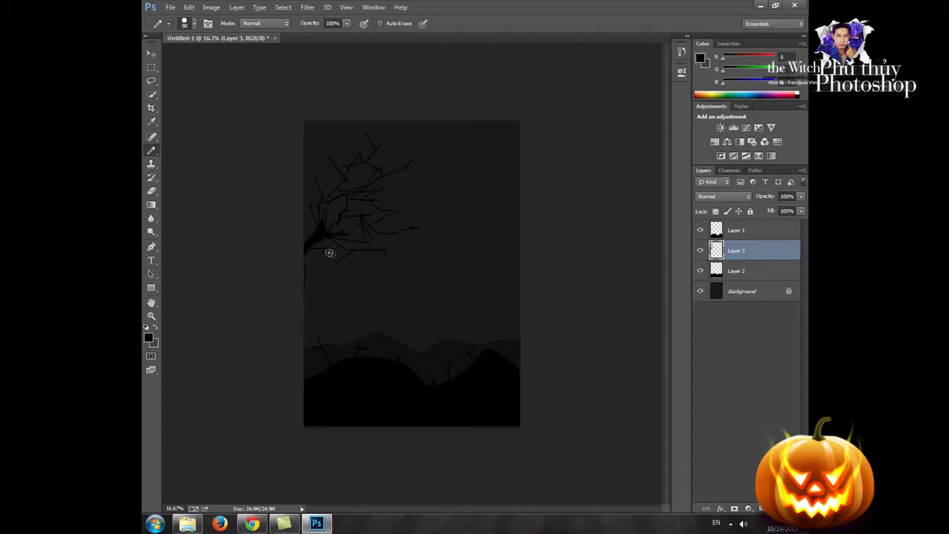
mouse_move(329, 252)
left_mouse_down()
mouse_move(311, 248)
mouse_move(301, 264)
mouse_move(303, 314)
left_mouse_up()
left_click(151, 55)
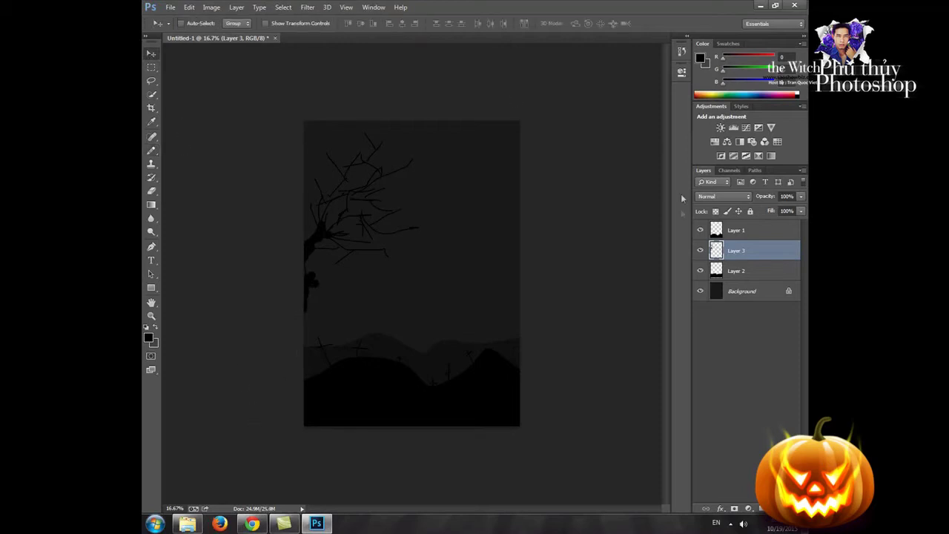
left_click(800, 196)
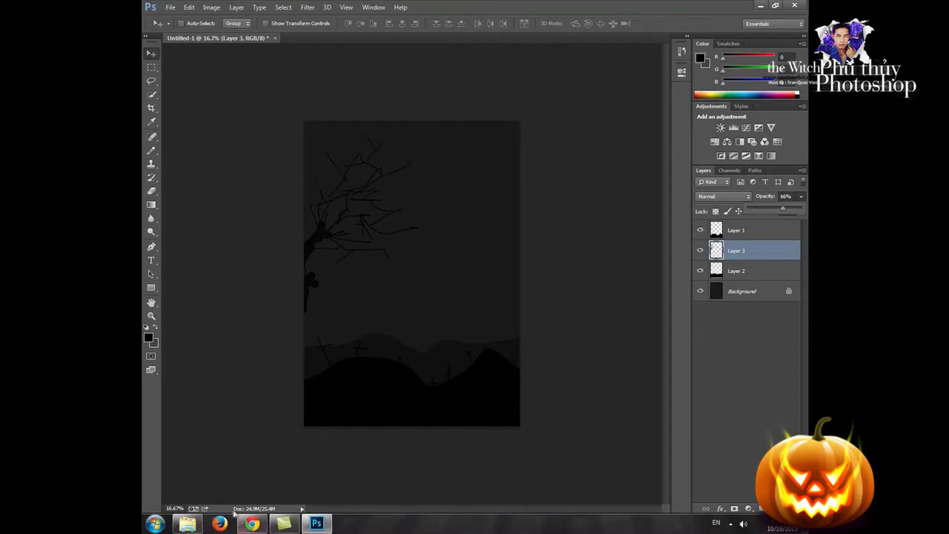
left_click(188, 523)
- Place Full_Moon.png from Downloads small in the upper right, faded to about 23% opacity
left_click(181, 78)
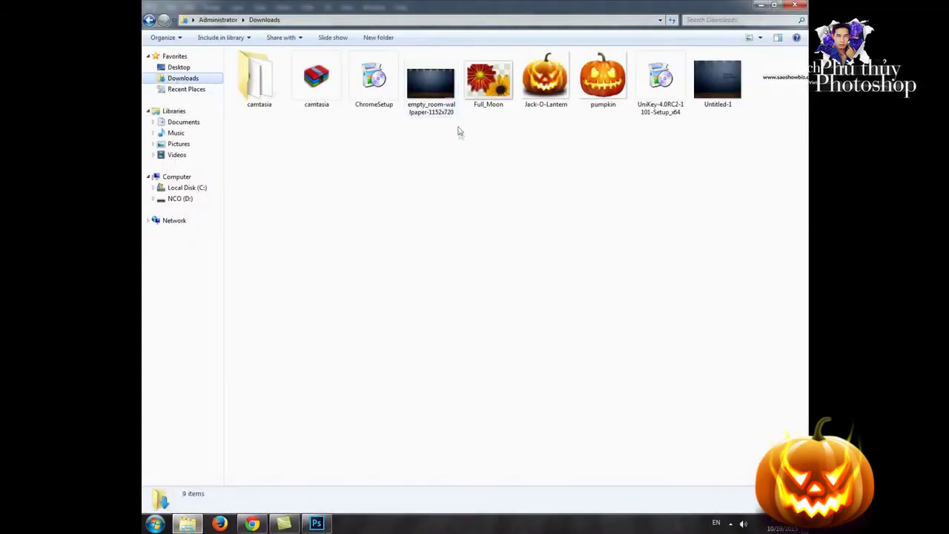
mouse_move(487, 78)
left_mouse_down()
mouse_move(337, 487)
mouse_move(460, 202)
left_mouse_up()
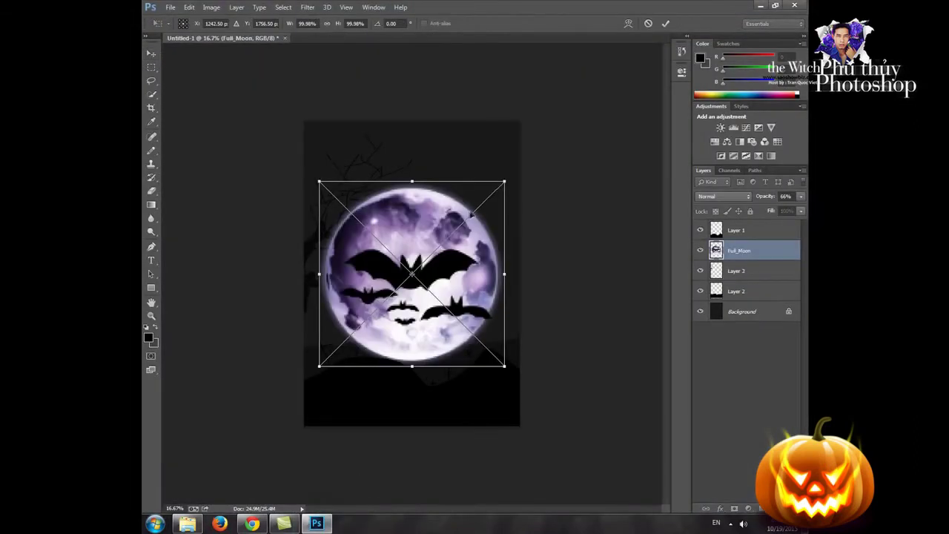
left_click_drag(505, 179, 446, 240)
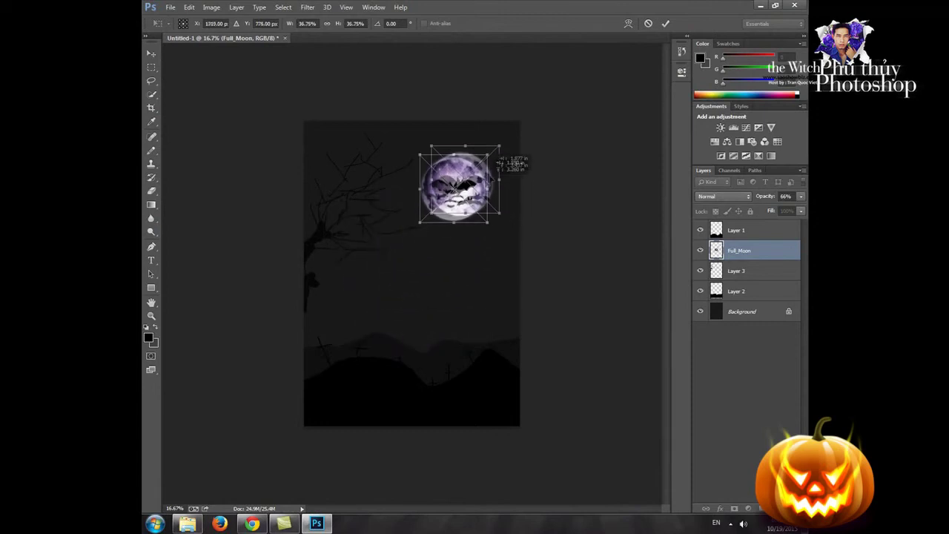
left_click_drag(442, 243, 505, 137)
key("Return")
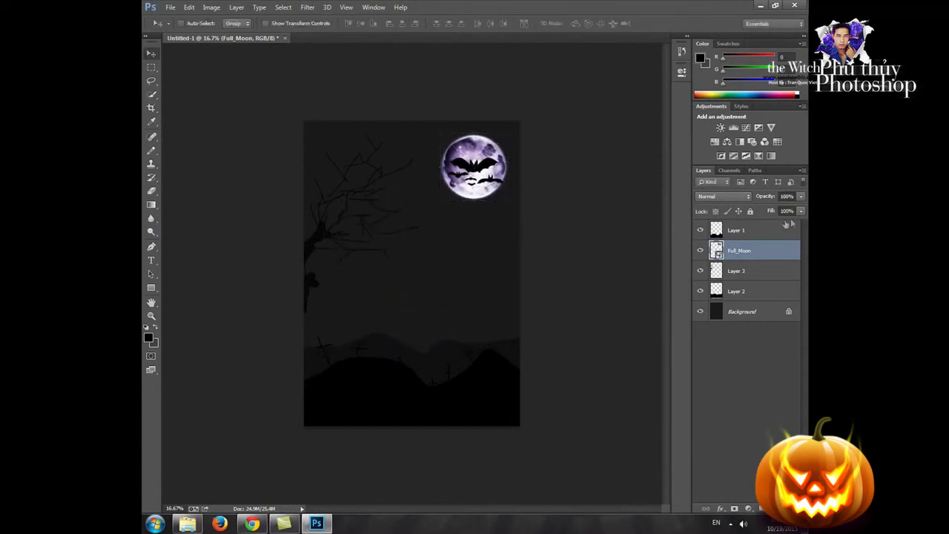
left_click(801, 197)
left_click_drag(784, 212, 761, 212)
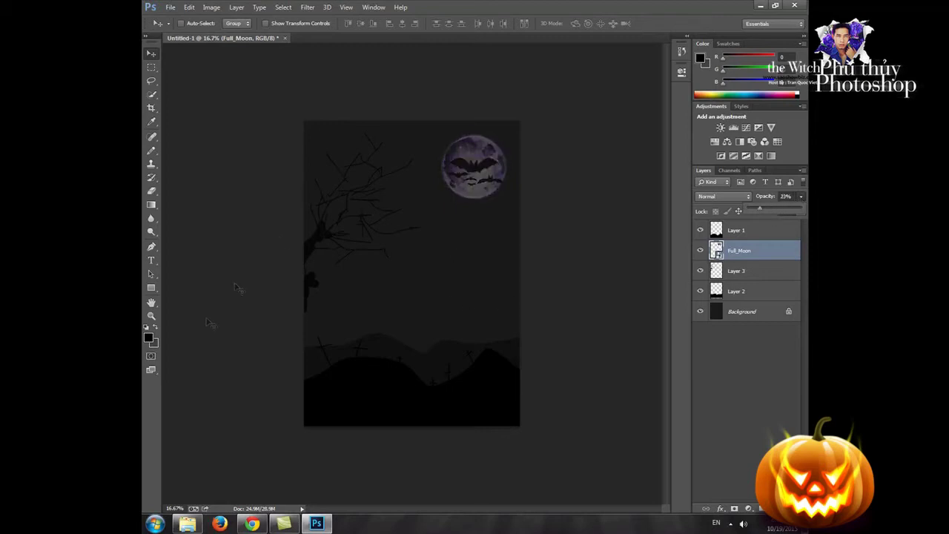
- Place a scaled-down Jack-O-Lantern.png above Layer 1 in the bottom-right corner at 46% opacity
left_click(211, 456)
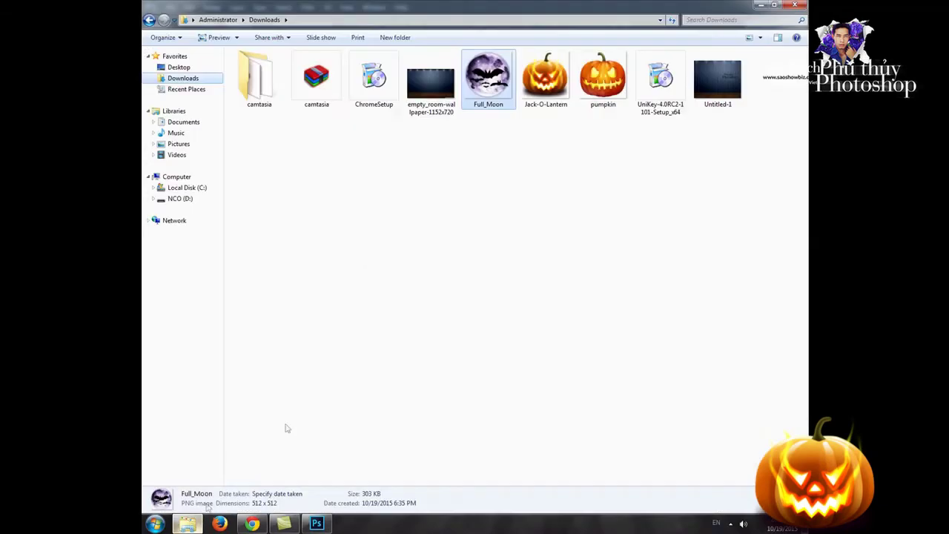
mouse_move(546, 78)
left_mouse_down()
mouse_move(318, 515)
mouse_move(318, 493)
left_mouse_up()
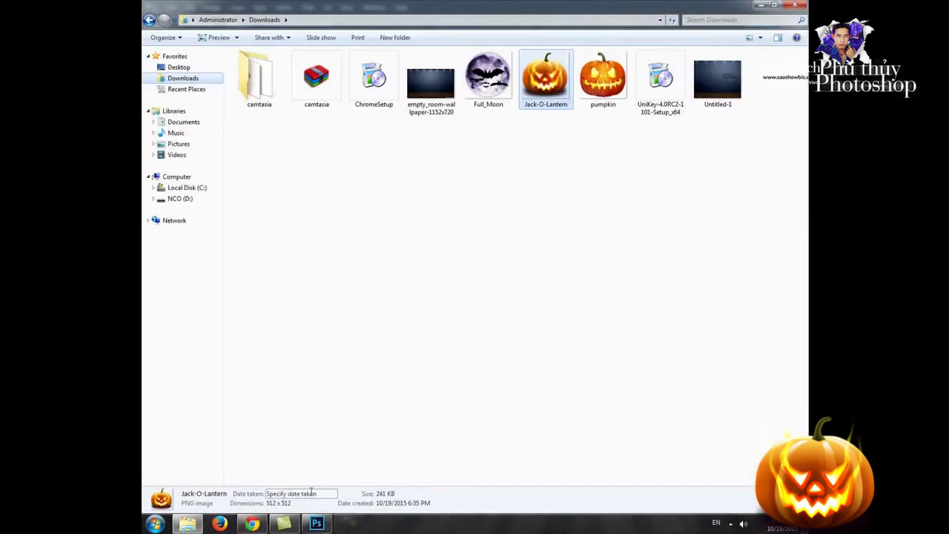
mouse_move(546, 78)
left_mouse_down()
mouse_move(331, 521)
mouse_move(494, 400)
left_mouse_up()
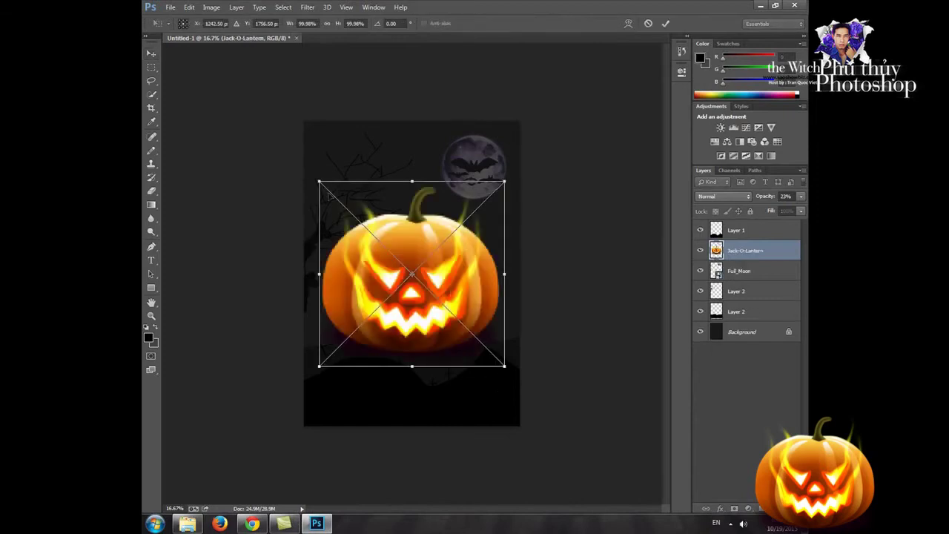
mouse_move(319, 182)
left_mouse_down()
mouse_move(445, 312)
mouse_move(492, 389)
left_mouse_up()
key("Return")
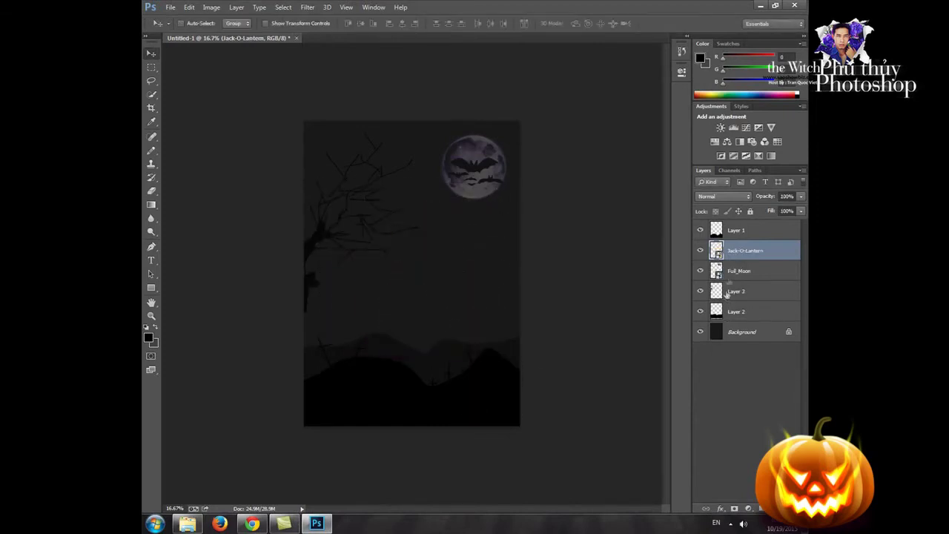
left_click_drag(735, 261, 734, 232)
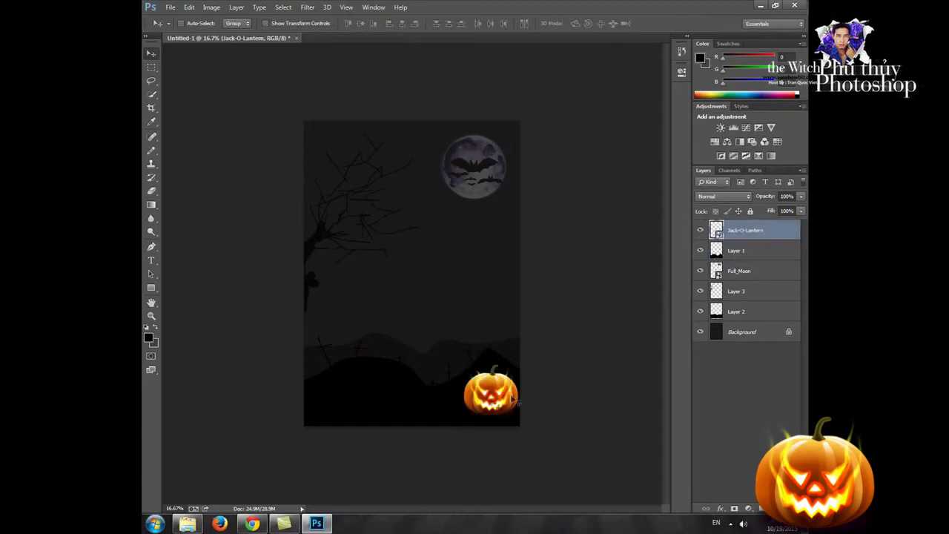
left_click_drag(495, 407, 501, 419)
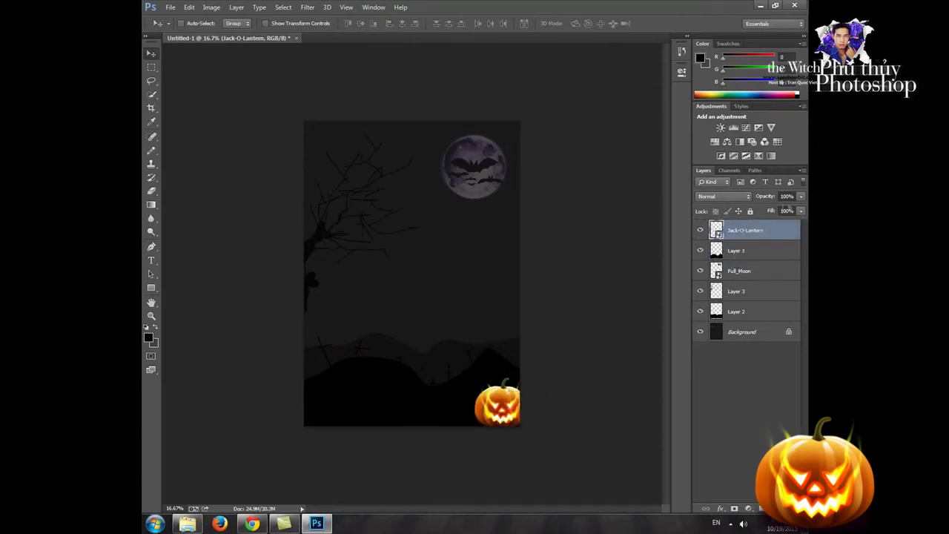
left_click(801, 197)
left_click_drag(800, 209, 772, 208)
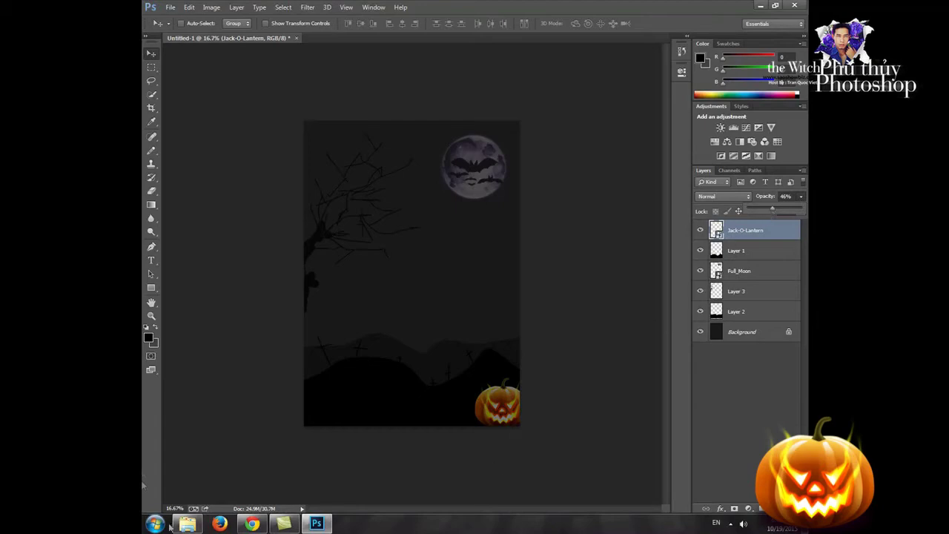
left_click(187, 524)
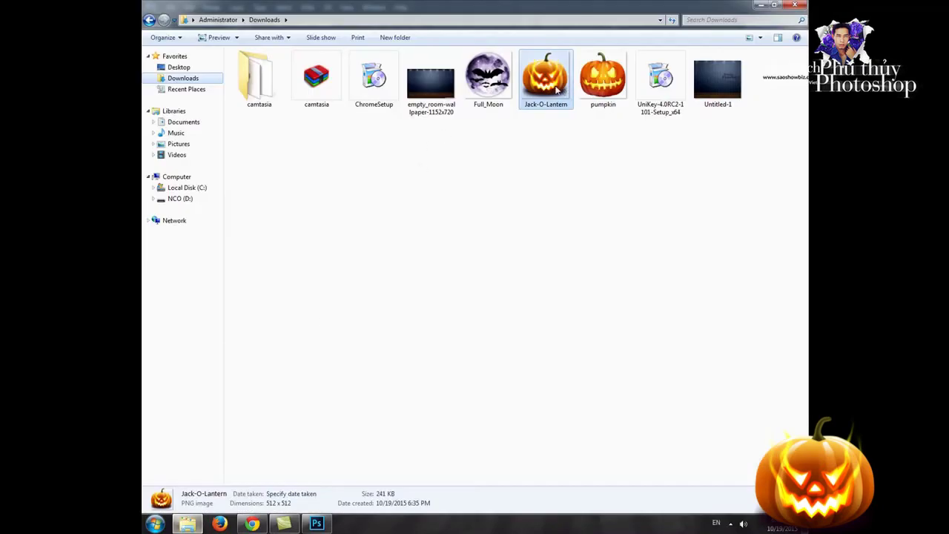
- Place pumpkin.png small in the poster's lower left corner, faded to about 29% opacity
mouse_move(603, 78)
left_mouse_down()
mouse_move(328, 519)
mouse_move(318, 410)
left_mouse_up()
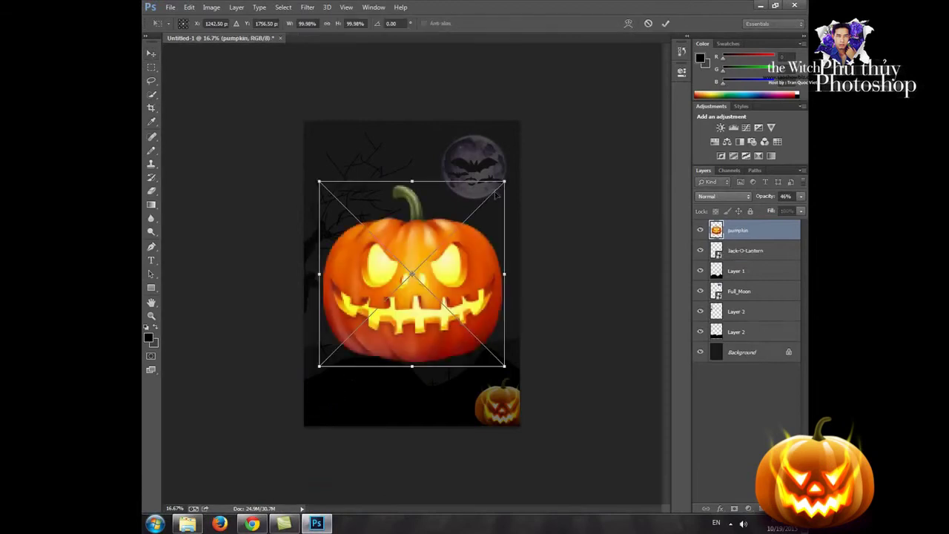
mouse_move(504, 179)
left_mouse_down()
mouse_move(360, 329)
mouse_move(336, 380)
mouse_move(340, 354)
left_mouse_up()
key("Return")
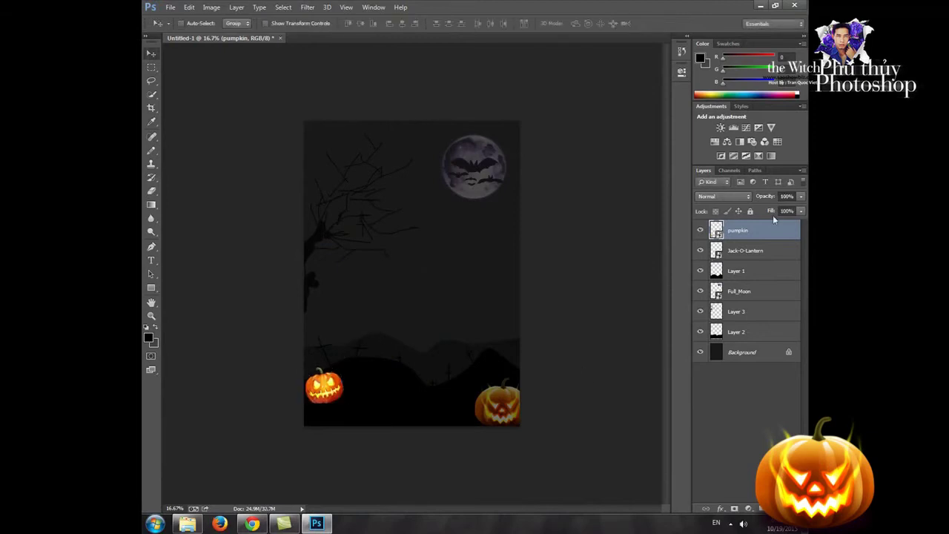
left_click(801, 196)
left_click_drag(800, 211, 763, 210)
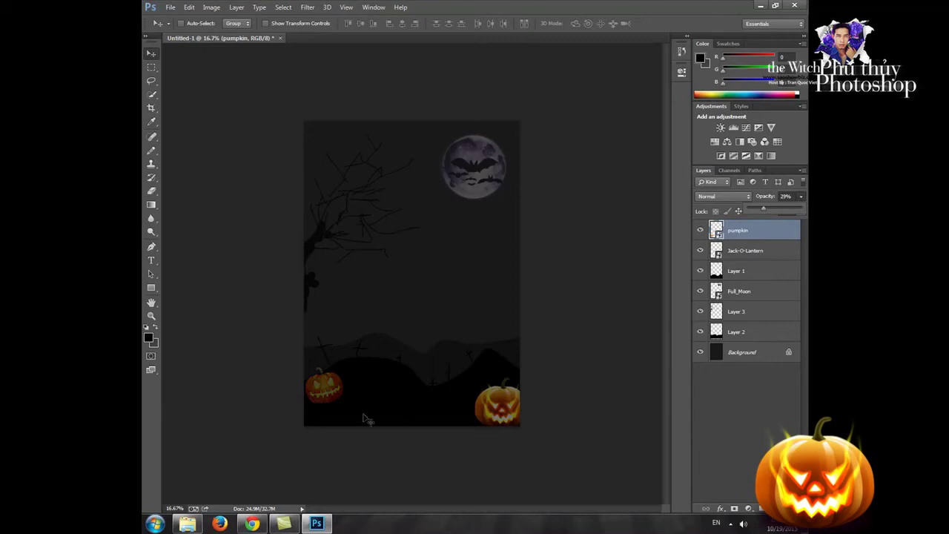
left_click_drag(335, 400, 339, 407)
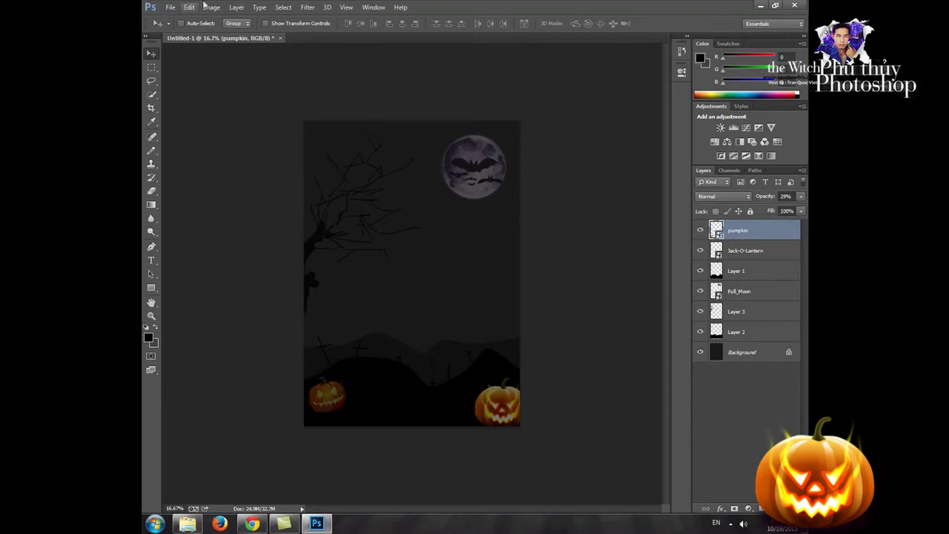
- Add a HALLOWEEN text line on the poster and enlarge it
left_click(151, 260)
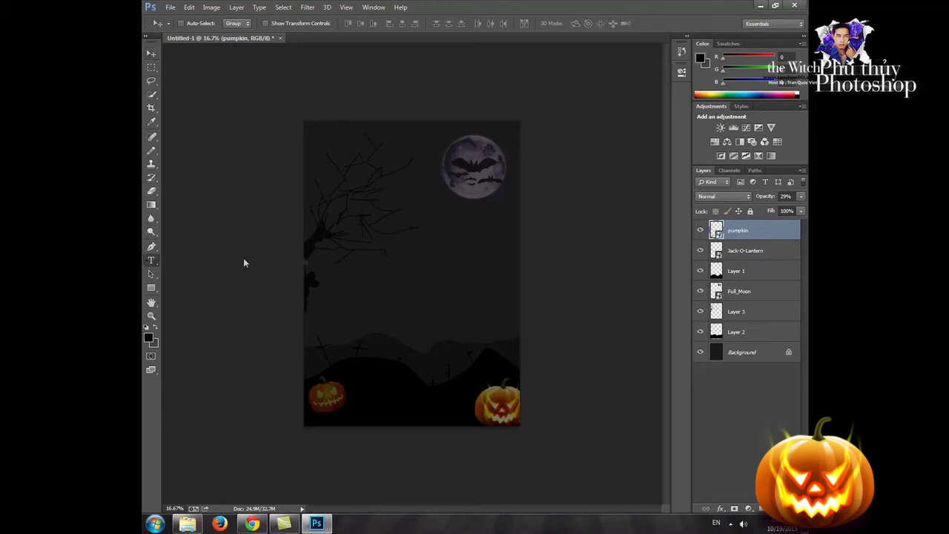
left_click(353, 231)
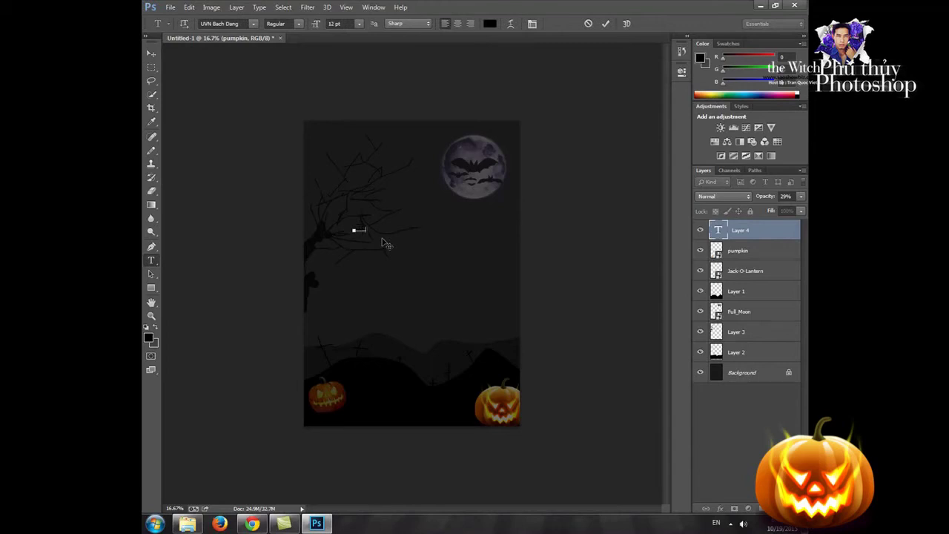
left_click(151, 53)
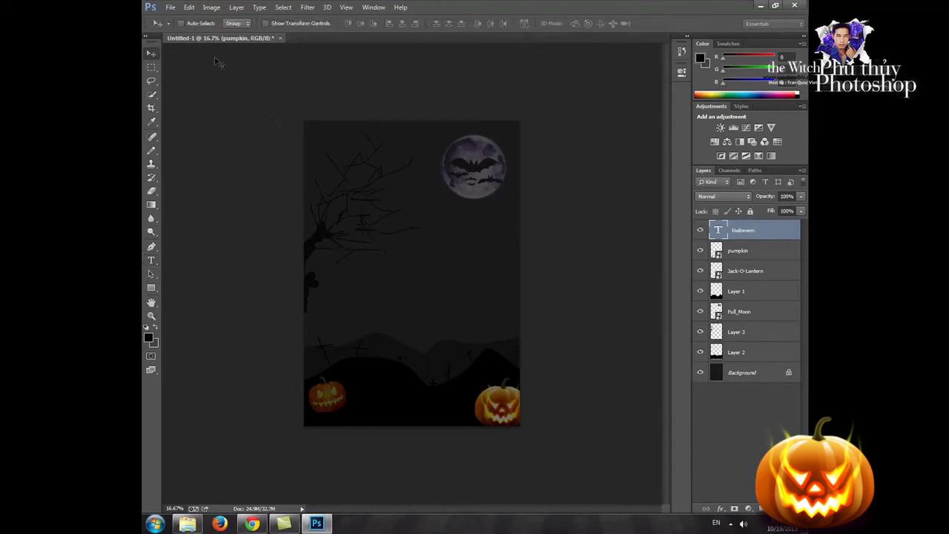
key("ctrl+t")
left_click_drag(373, 235, 488, 258)
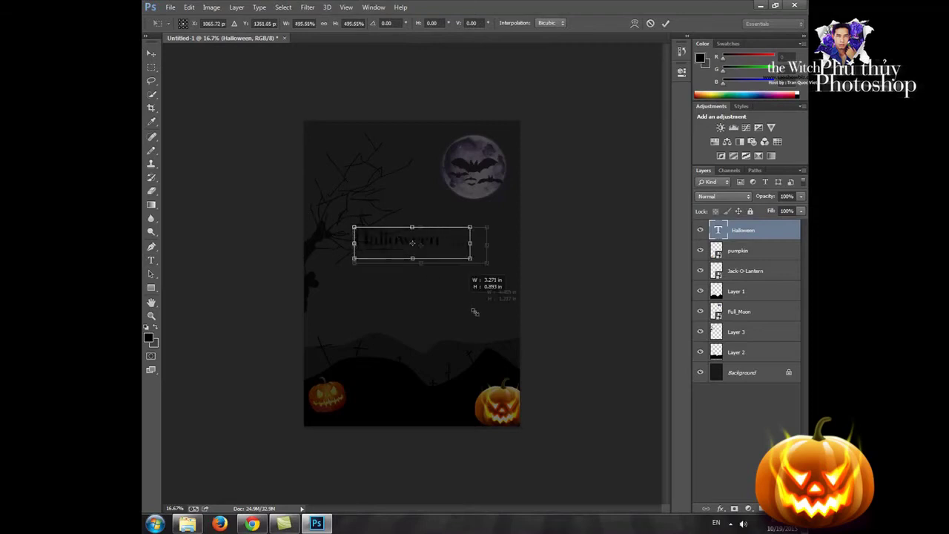
key("Return")
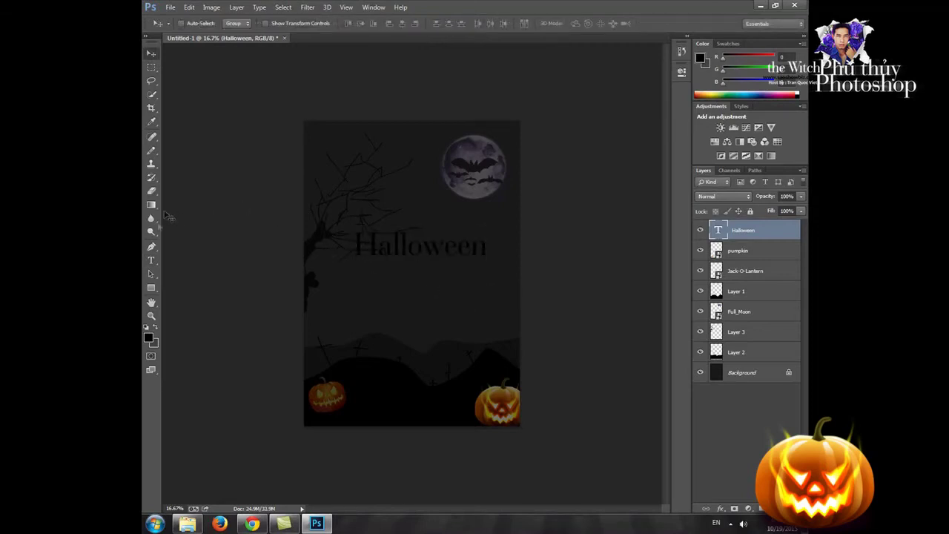
- Try the AmericanUnc font on the HALLOWEEN text
left_click(151, 260)
left_click(399, 252)
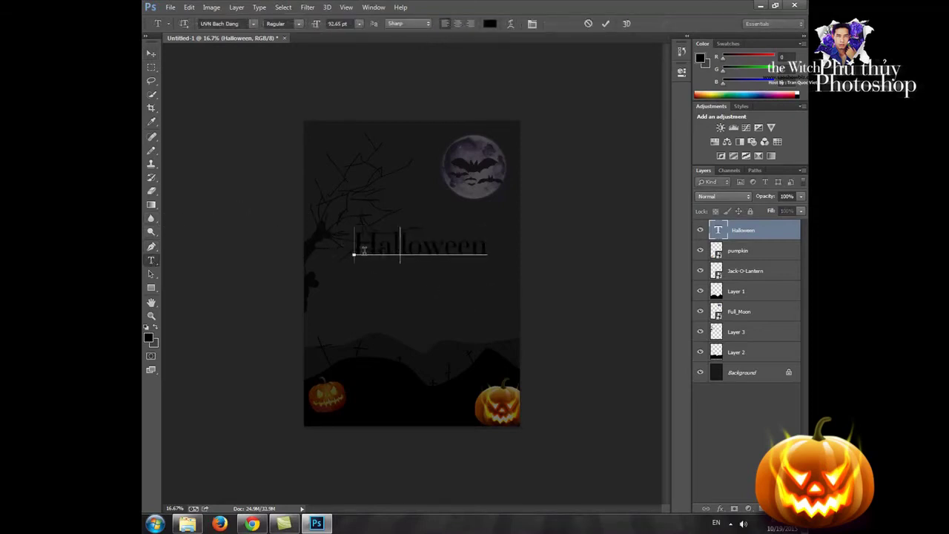
left_click_drag(356, 252, 510, 248)
left_click(253, 23)
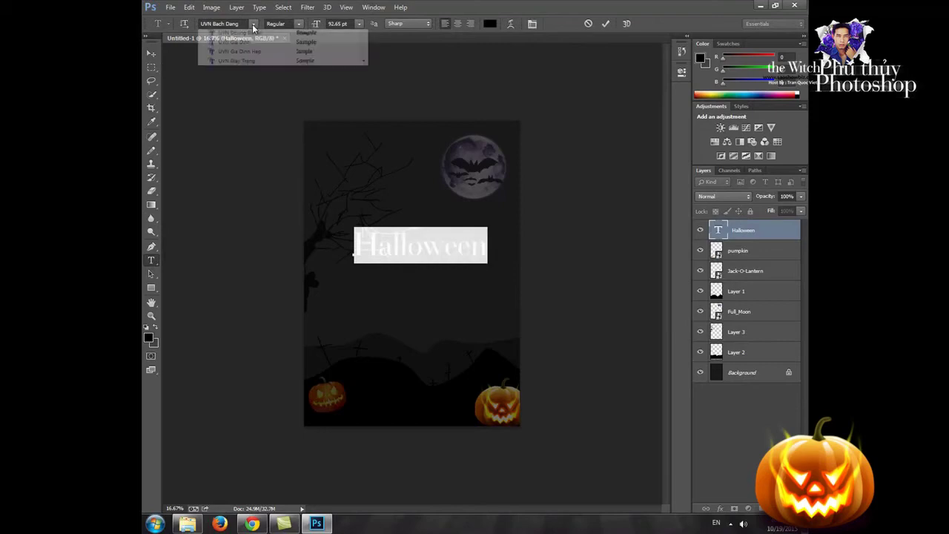
left_click_drag(364, 271, 367, 46)
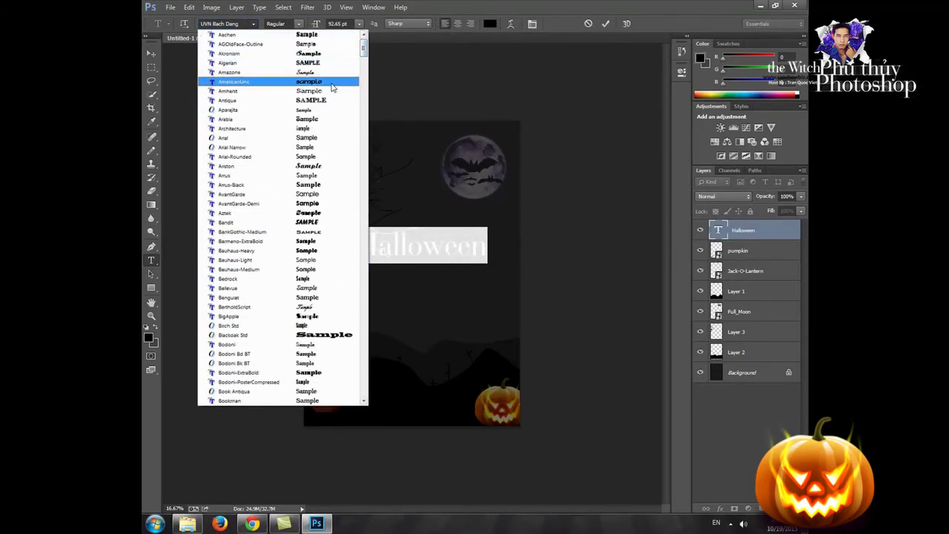
left_click(334, 82)
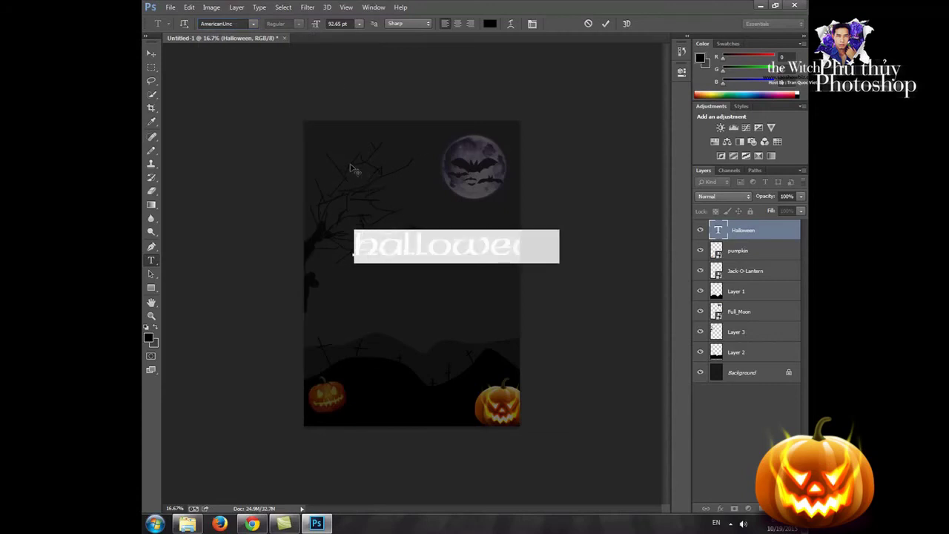
key("Left")
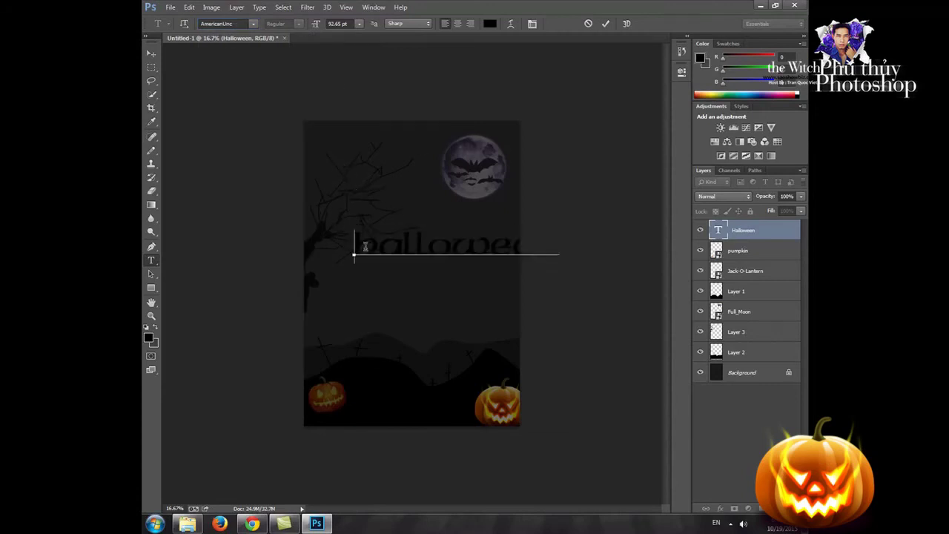
- Try the Desdemona font on the HALLOWEEN text instead
double_click(365, 247)
left_click(253, 23)
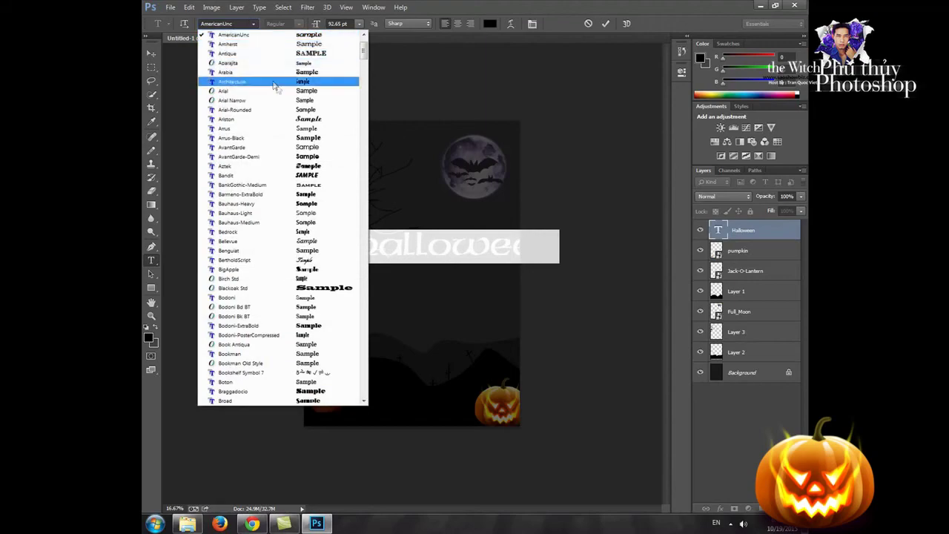
scroll(293, 167, "down", 5)
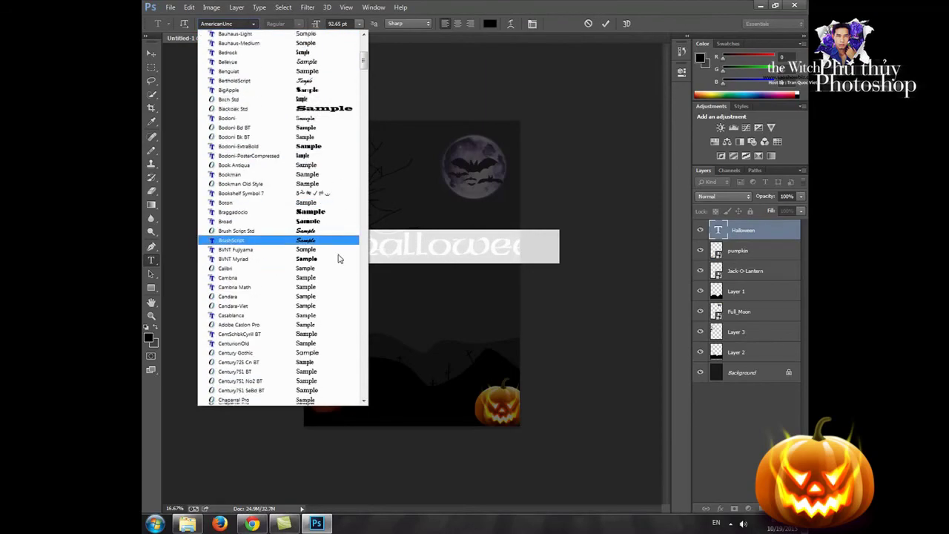
scroll(345, 238, "down", 7)
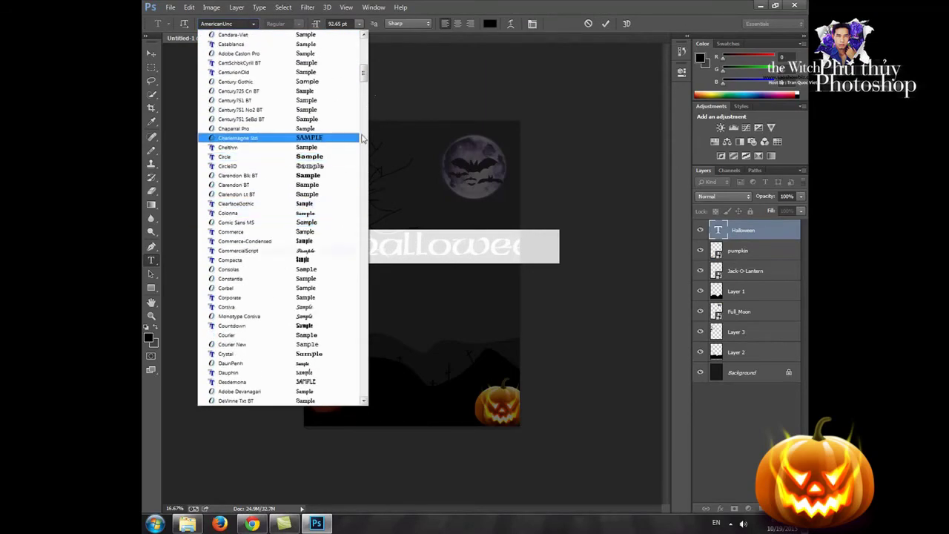
left_click(338, 381)
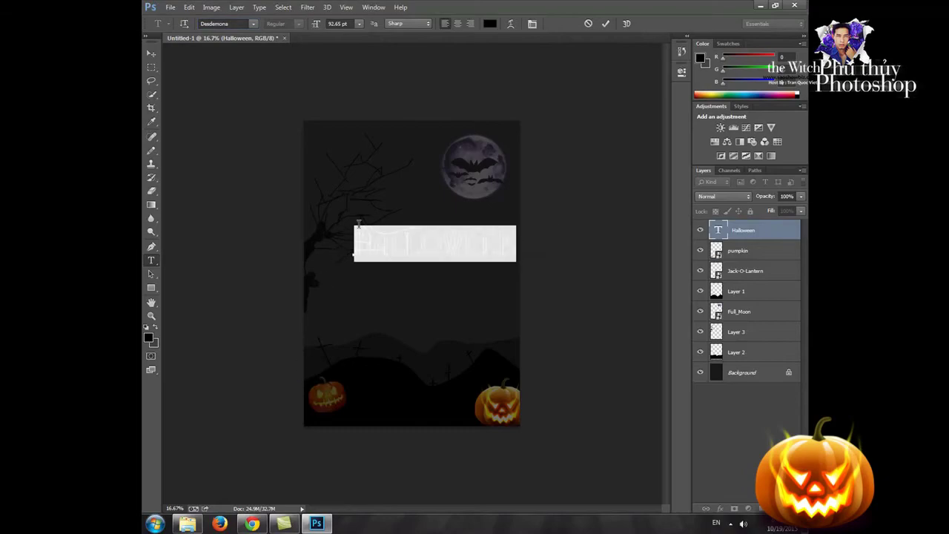
- Set the HALLOWEEN title in the TMC-Holtzschue slab font
left_click(253, 23)
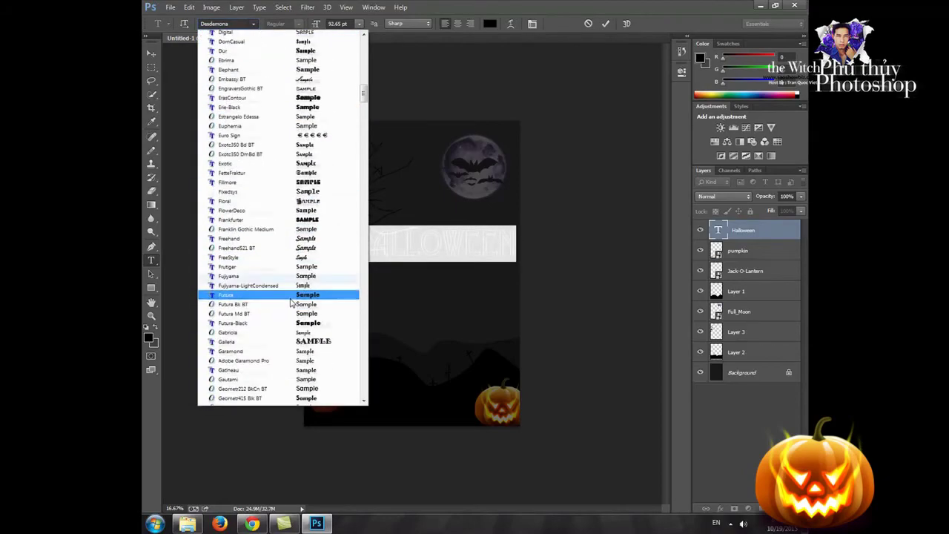
scroll(293, 302, "down", 4)
scroll(293, 300, "down", 5)
scroll(293, 297, "down", 5)
scroll(293, 297, "down", 5)
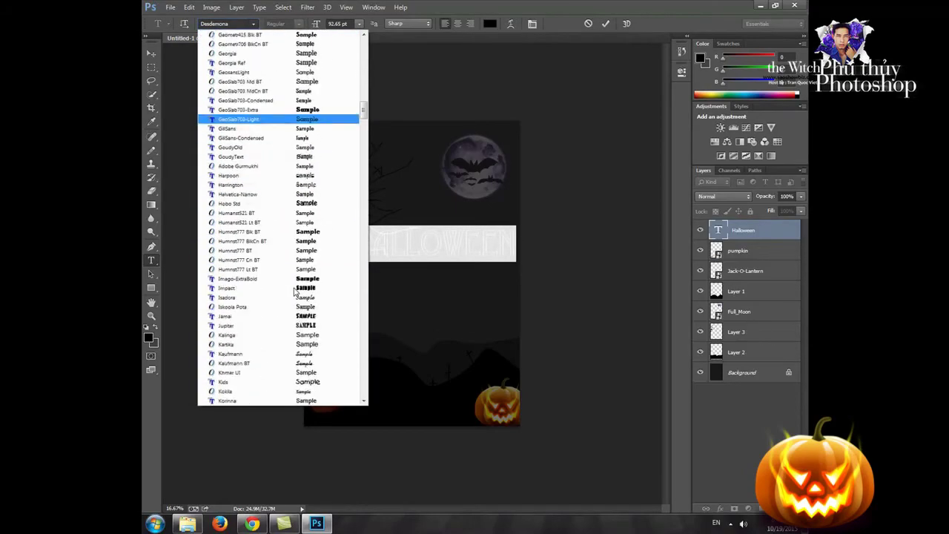
scroll(293, 293, "down", 5)
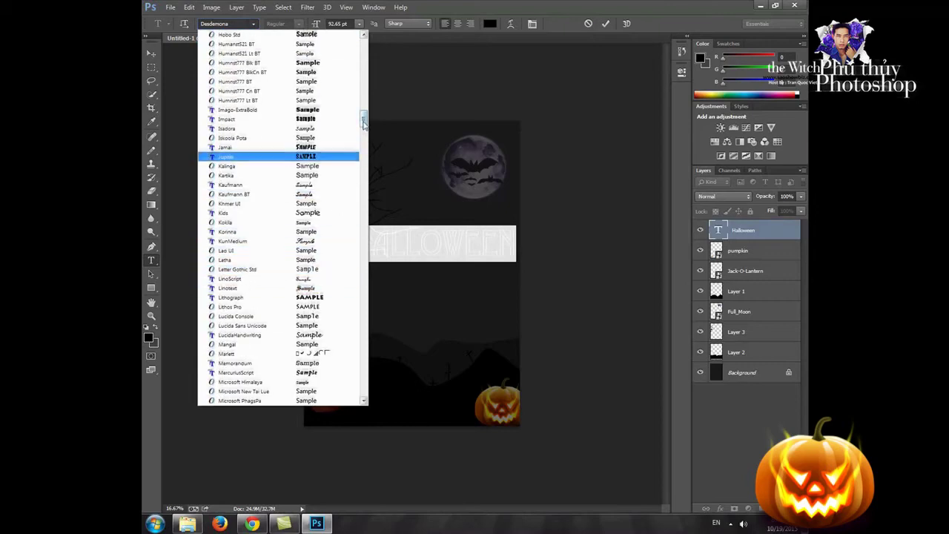
left_click_drag(363, 120, 364, 183)
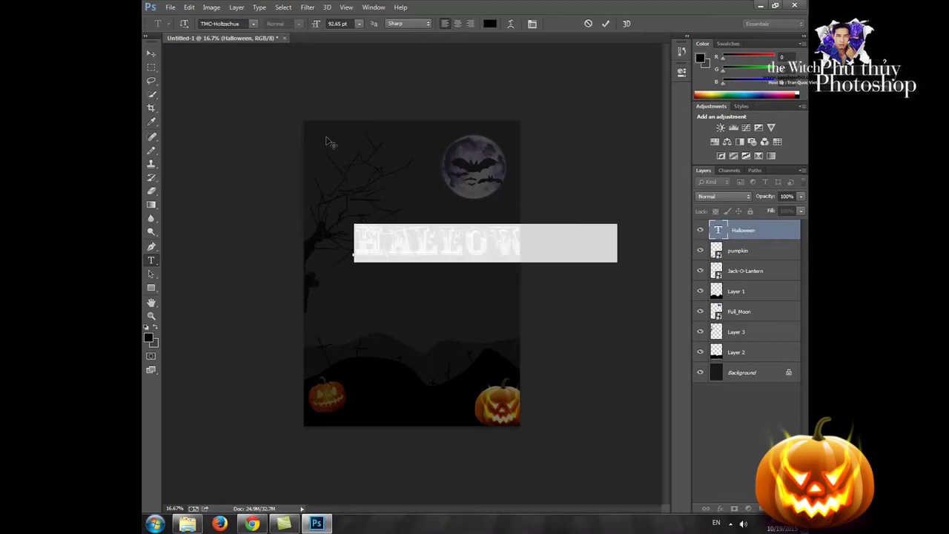
left_click(151, 54)
- Move HALLOWEEN down-left, scale it to about 68%, and nudge it slightly up
left_click_drag(400, 242, 353, 275)
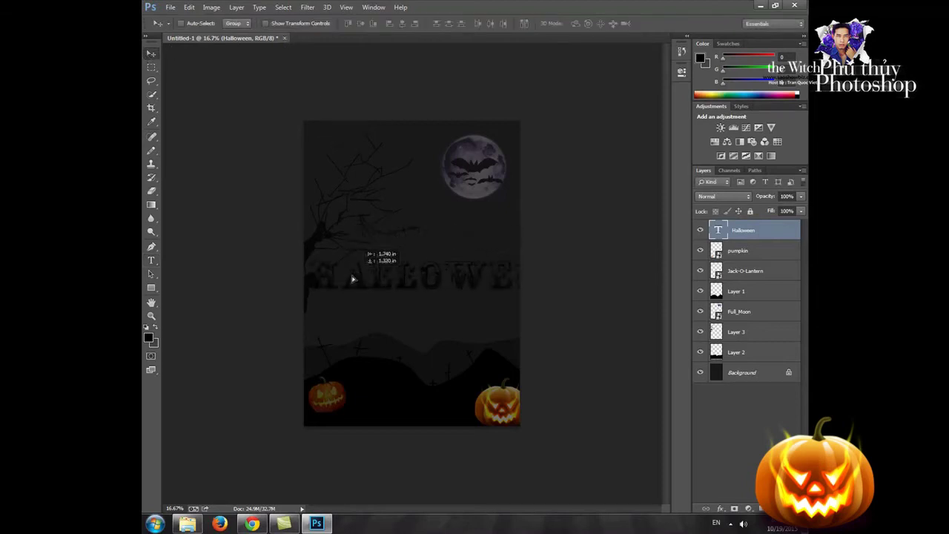
key("ctrl+t")
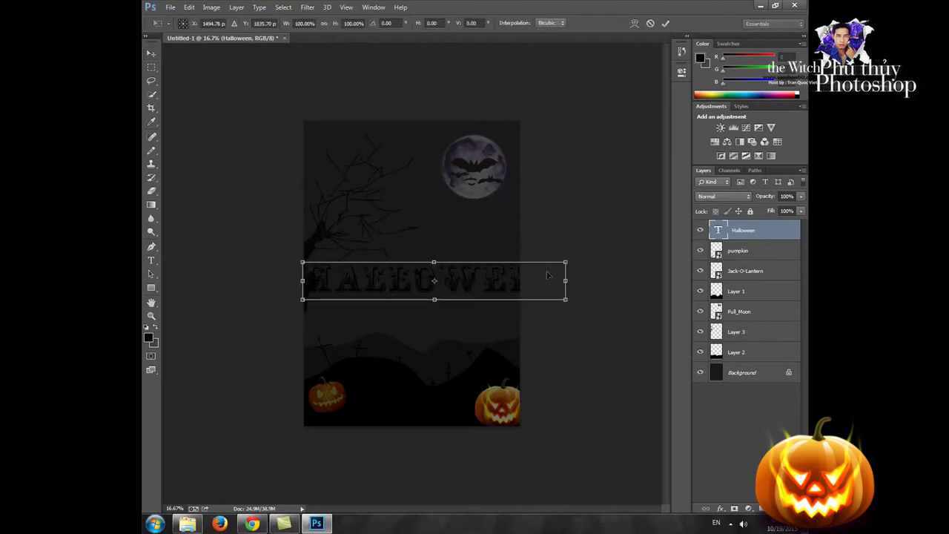
mouse_move(563, 261)
left_mouse_down()
mouse_move(483, 274)
mouse_move(481, 291)
left_mouse_up()
key("Return")
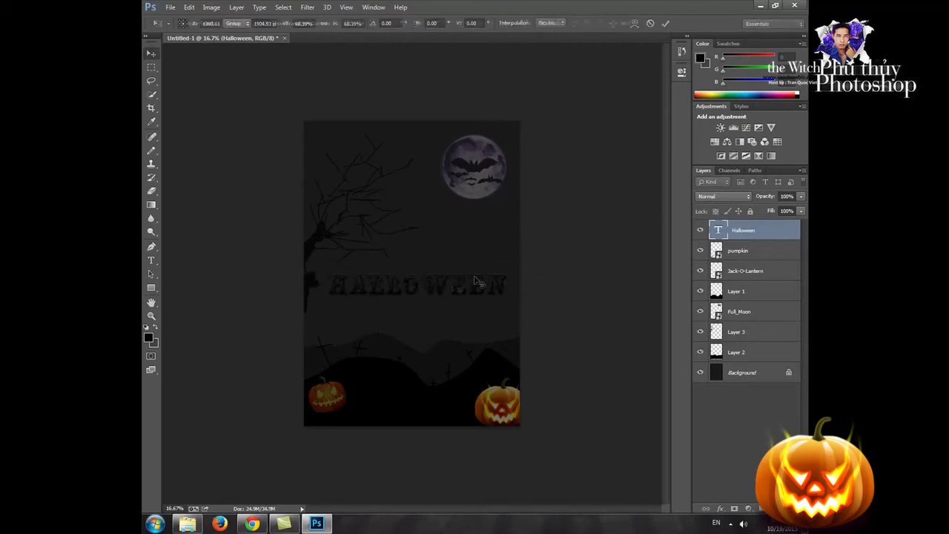
left_click_drag(426, 283, 426, 279)
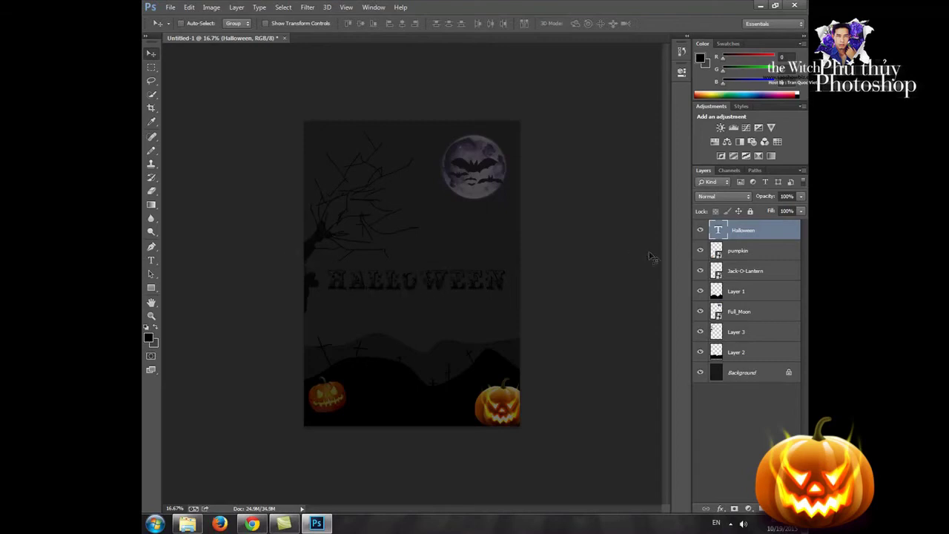
- Colour the HALLOWEEN letters golden orange, #755400
left_click(152, 261)
left_click(327, 280)
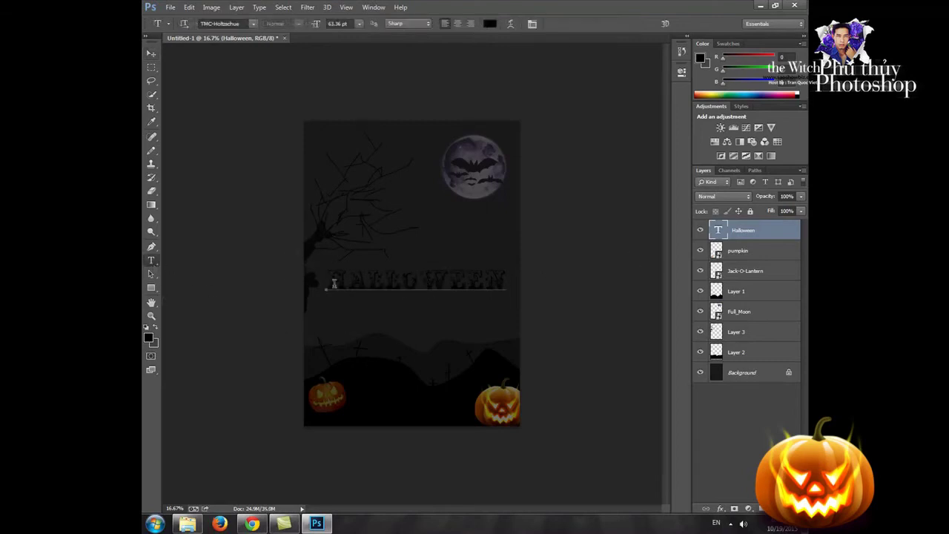
left_click_drag(327, 281, 523, 286)
left_click(489, 23)
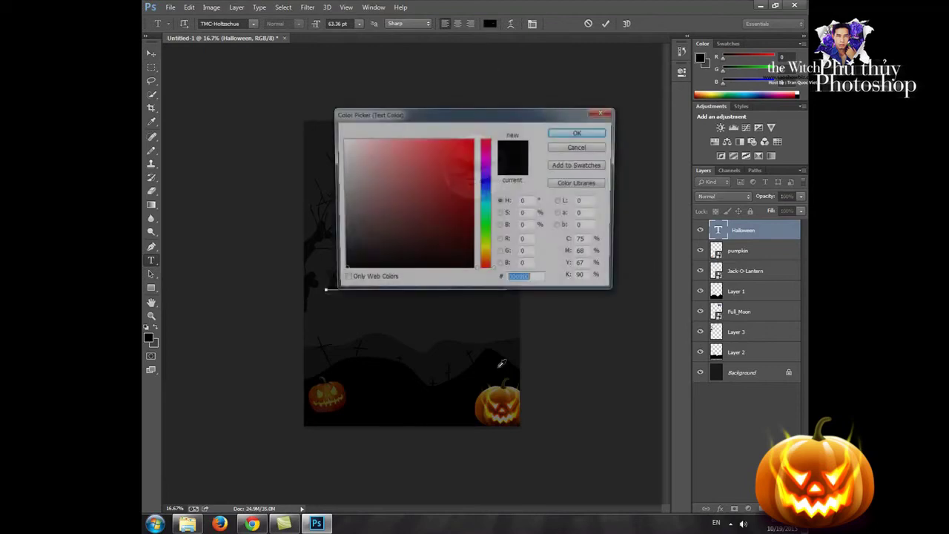
left_click(466, 224)
left_click(486, 261)
left_click_drag(481, 115, 677, 150)
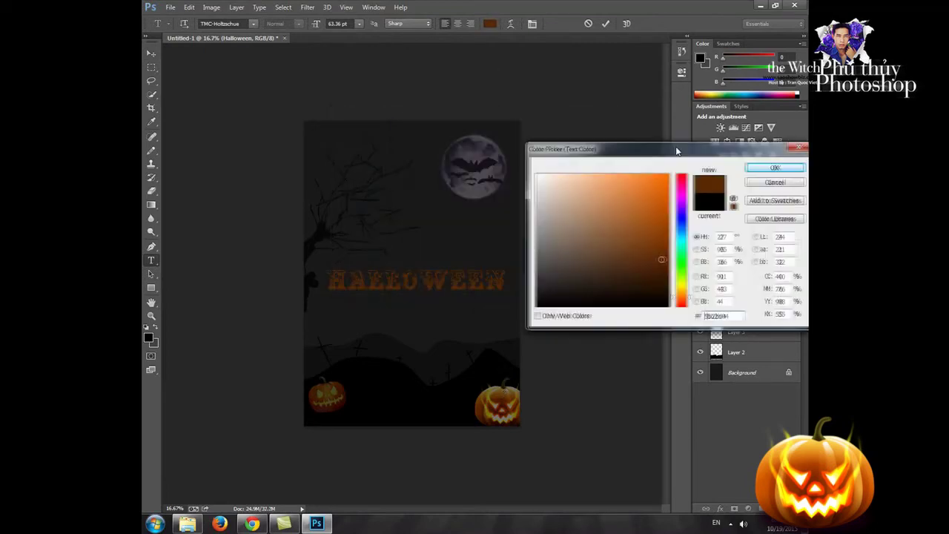
type("757514")
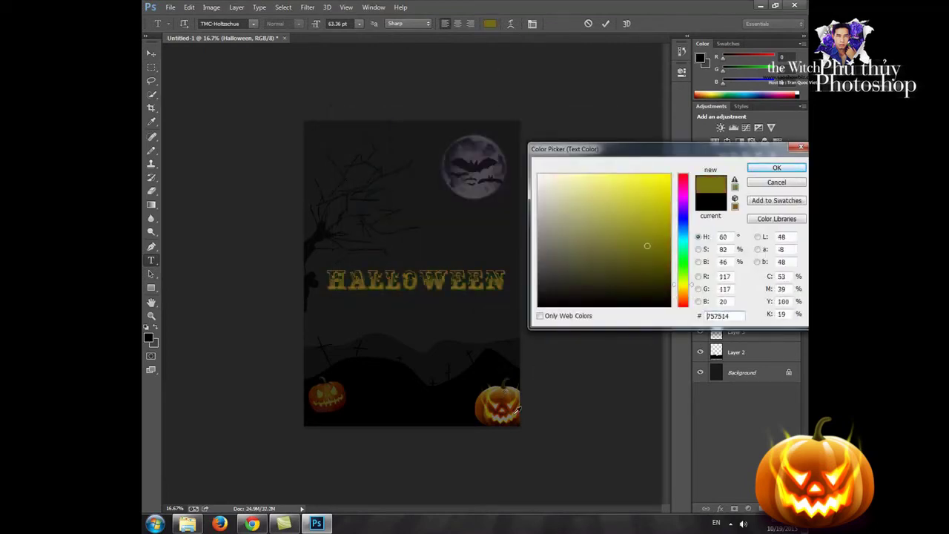
type("705206")
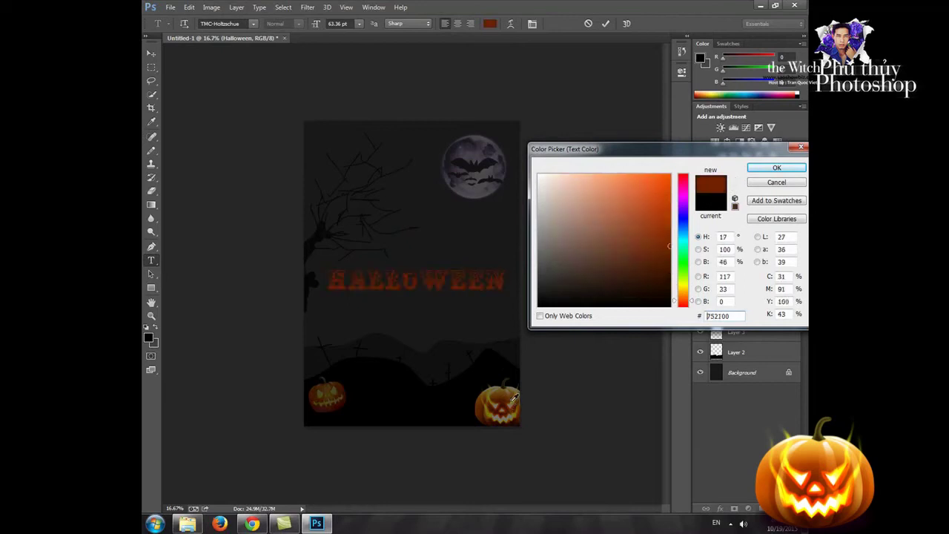
type("62330a")
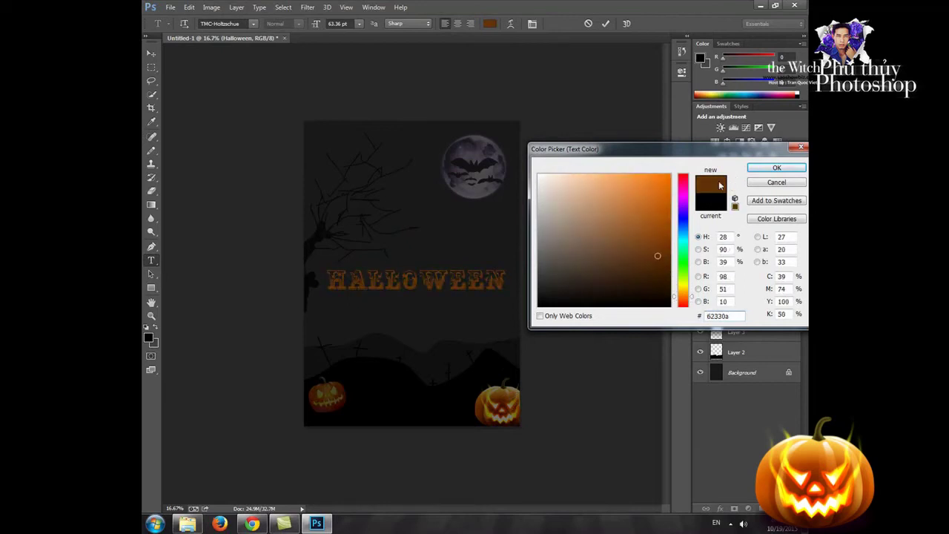
type("75654f")
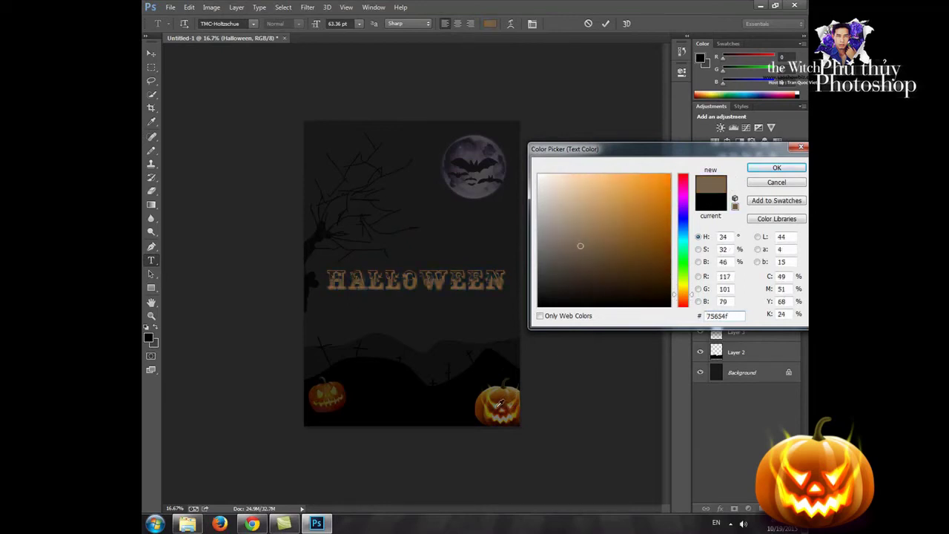
type("753200")
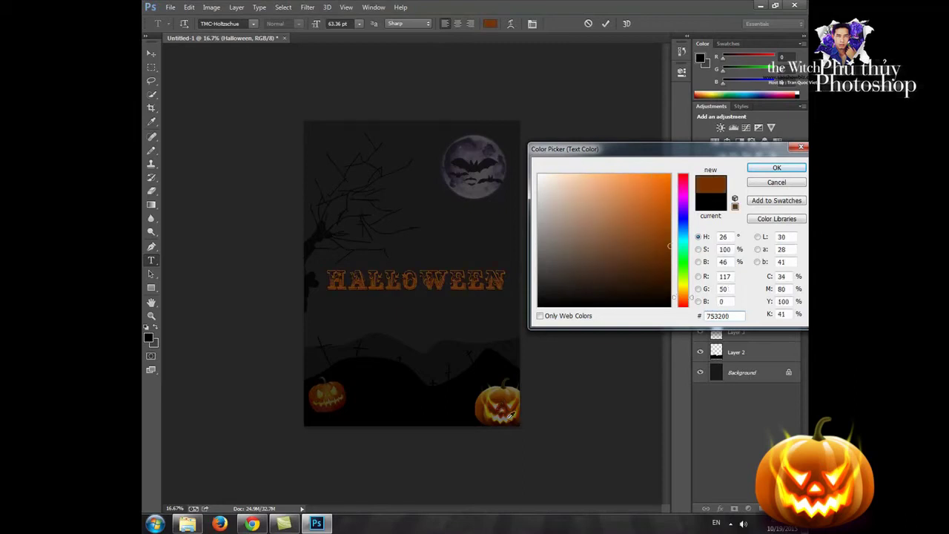
type("754300")
type("755400")
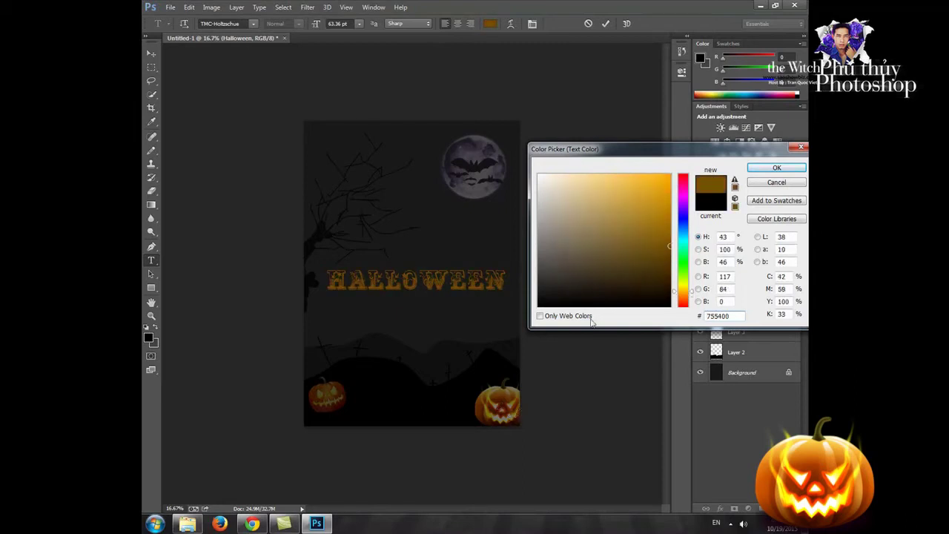
left_click(776, 167)
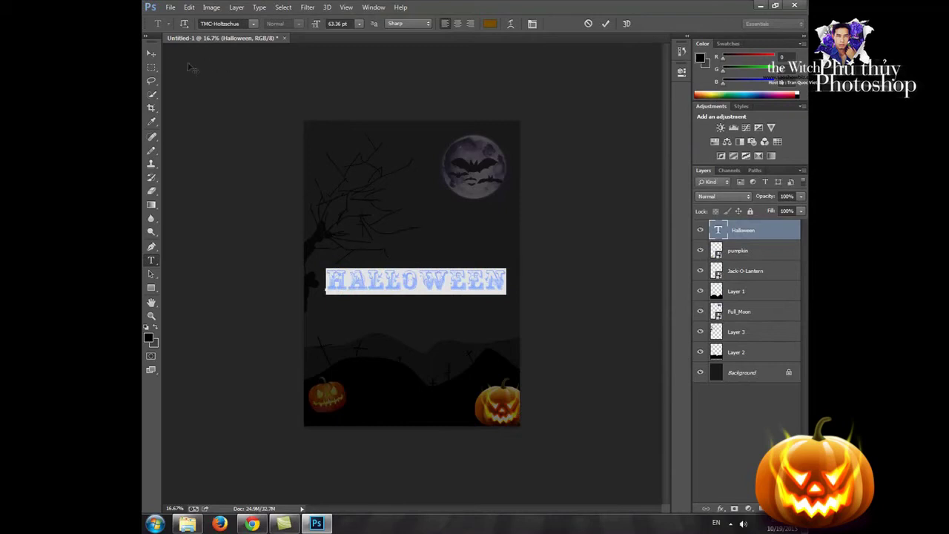
left_click(151, 55)
- Raise the HALLOWEEN title, tilt it about -6.4°, and shift it up-left
left_click_drag(389, 273, 389, 255)
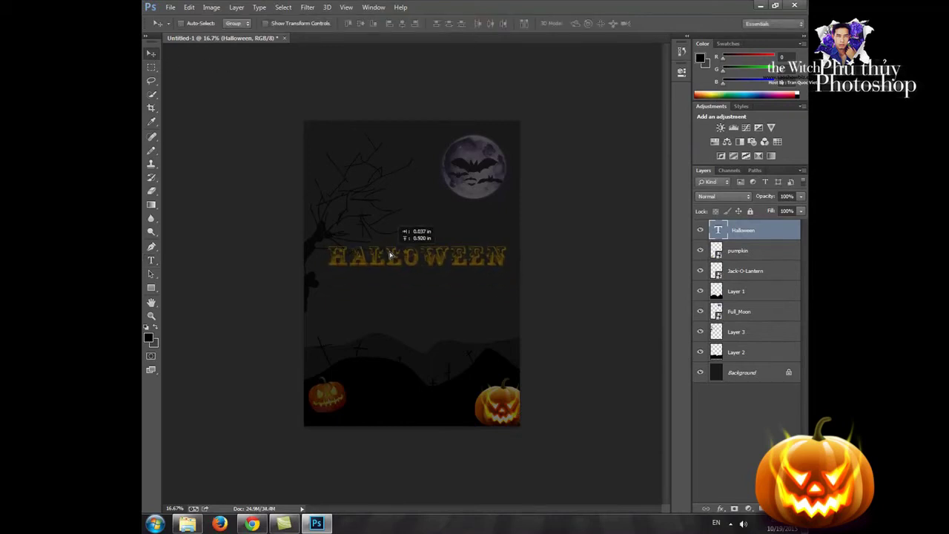
key("ctrl+t")
left_click_drag(506, 229, 501, 219)
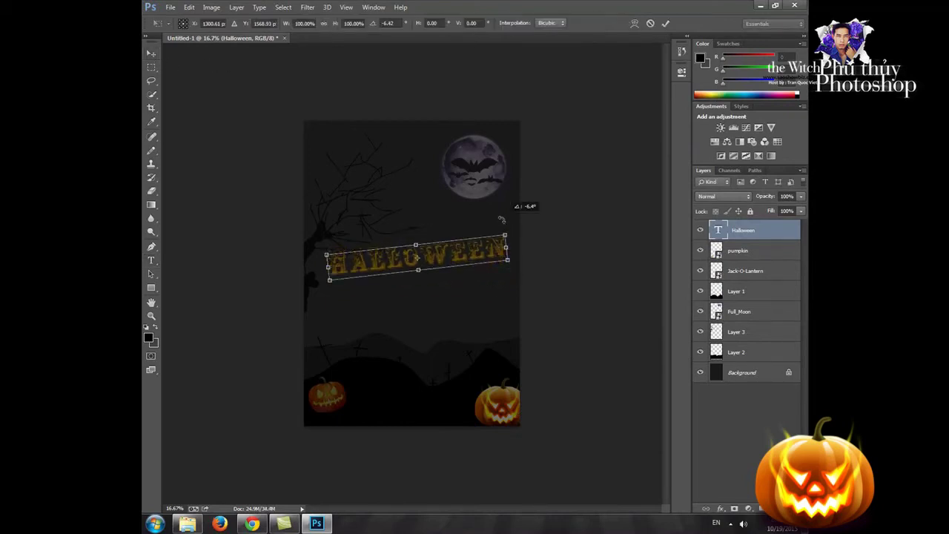
key("Return")
left_click_drag(451, 240, 442, 214)
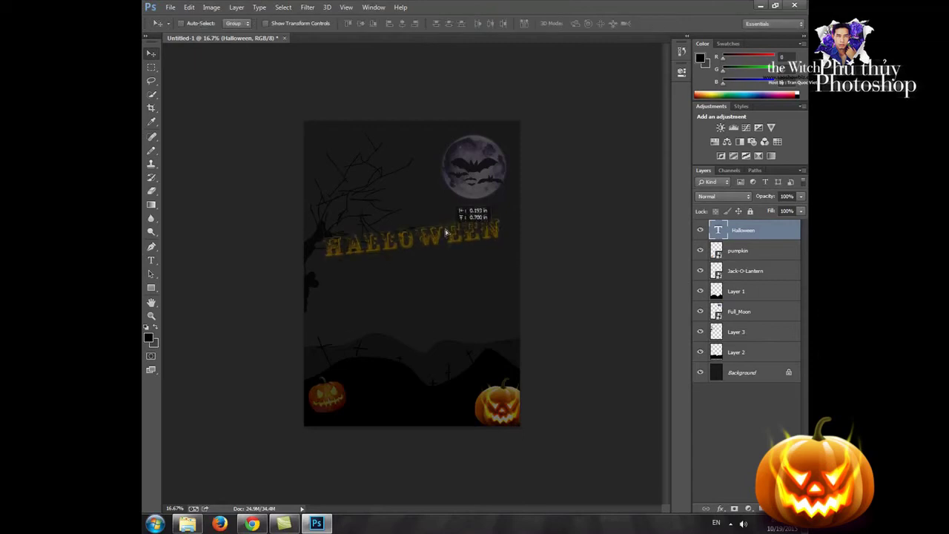
left_click(152, 260)
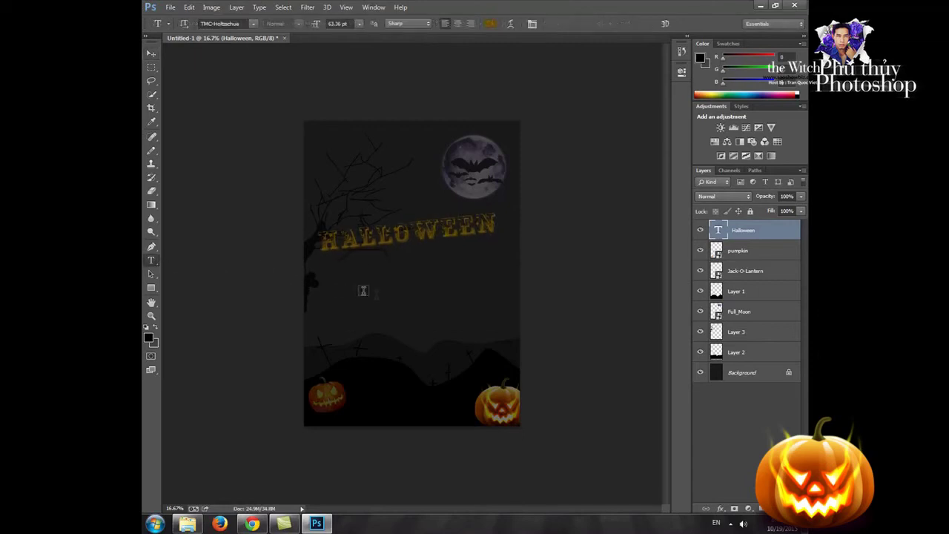
- Add a Party text line below HALLOWEEN and enlarge it
left_click(363, 292)
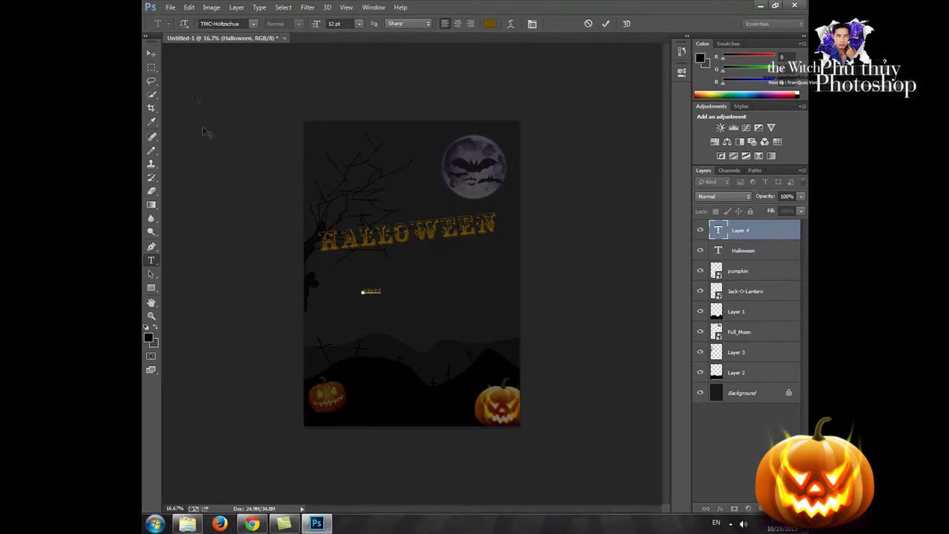
left_click(151, 53)
key("ctrl+t")
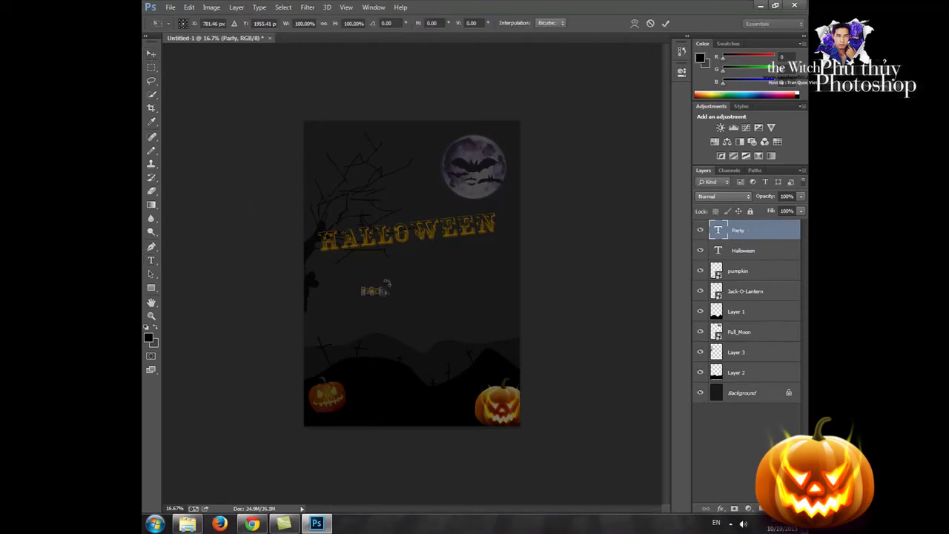
left_click_drag(388, 297, 440, 307)
key("Return")
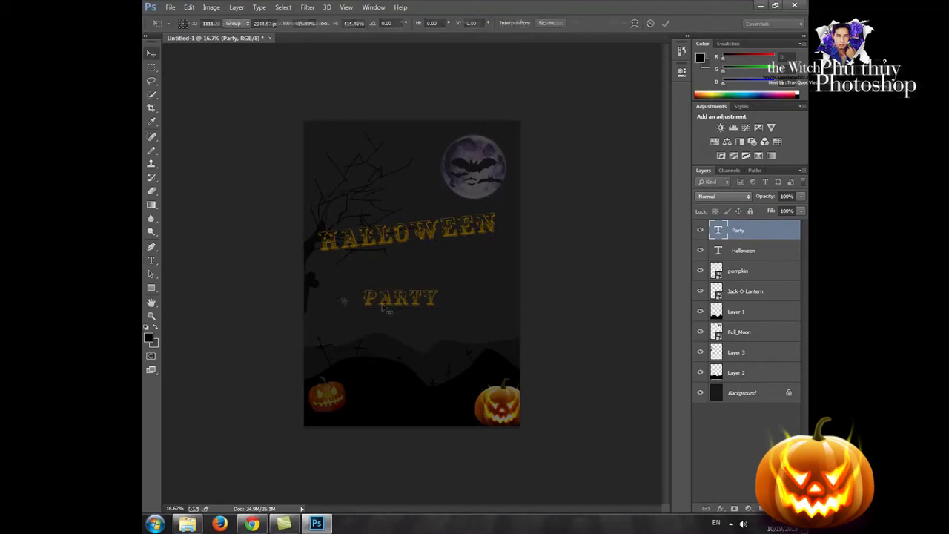
- Set Party in the UTM A&S Heartbeat script font
left_click(151, 260)
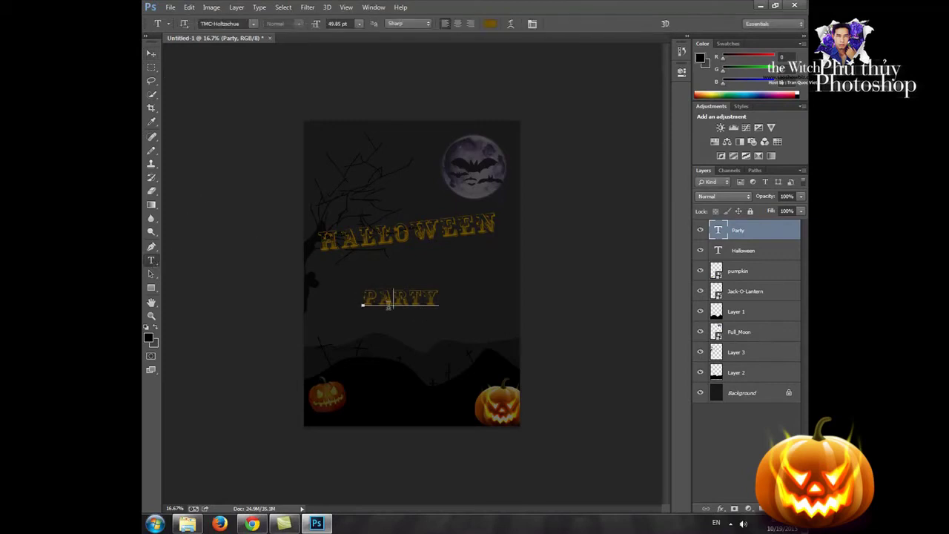
left_click_drag(350, 297, 440, 300)
left_click(253, 23)
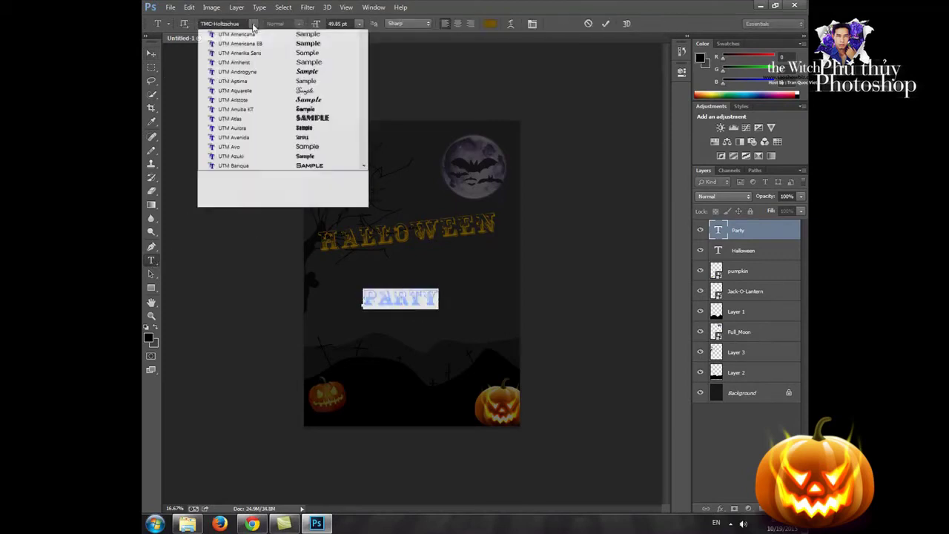
left_click(323, 149)
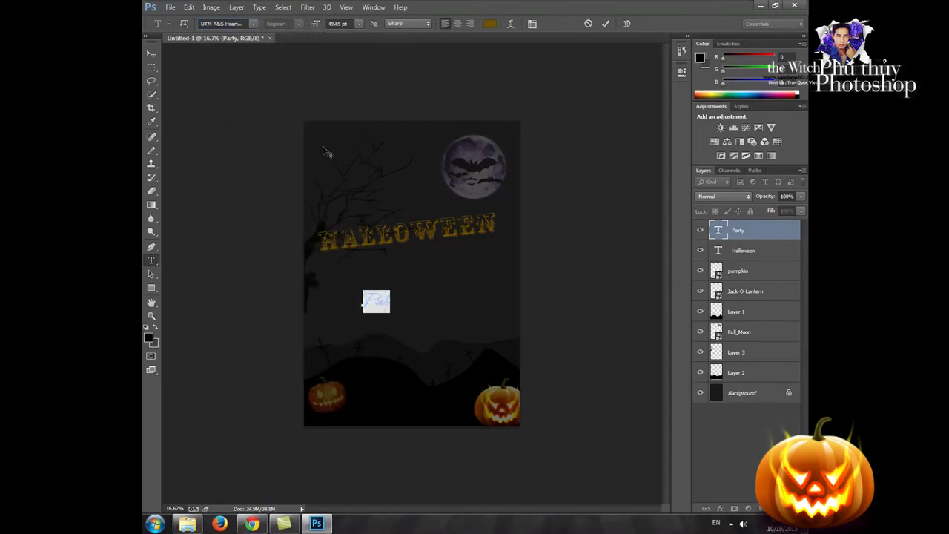
left_click(151, 54)
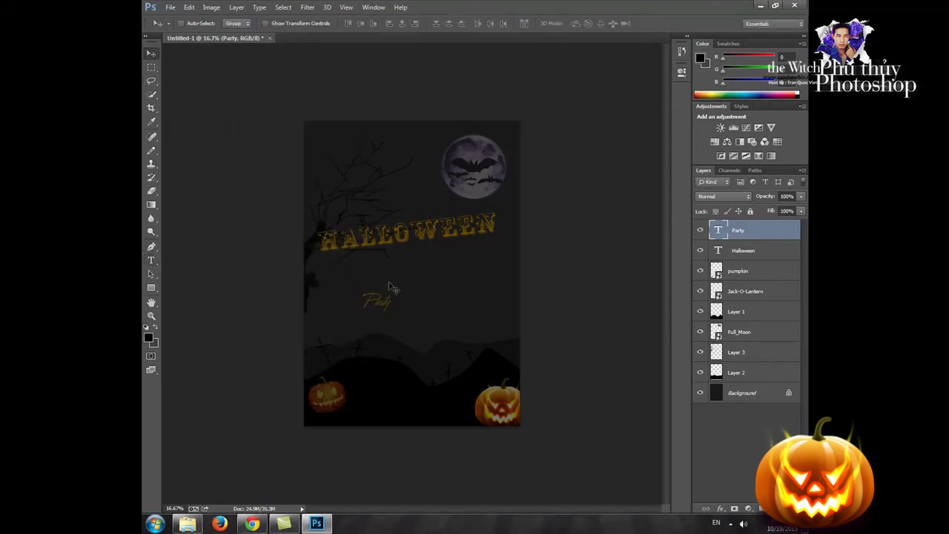
- Scale Party to about 261% and move it under HALLOWEEN's right end
key("ctrl+t")
left_click_drag(392, 290, 438, 253)
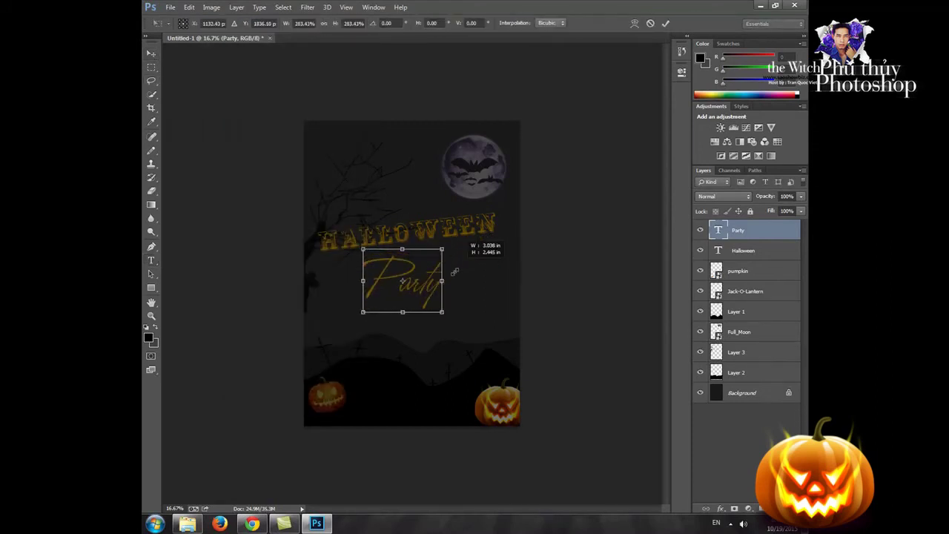
left_click_drag(399, 283, 456, 252)
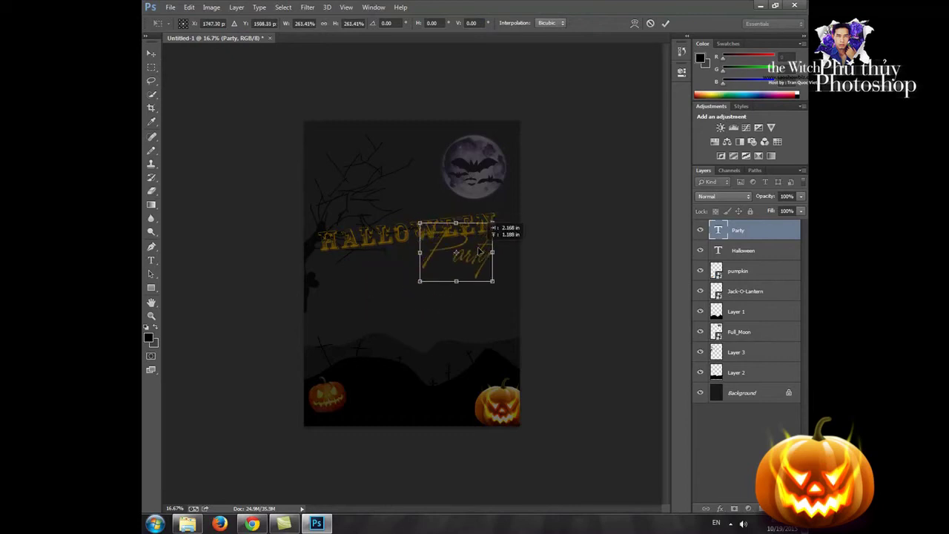
key("Return")
- Colour the Party text pale beige, #dbd6c8
left_click(151, 261)
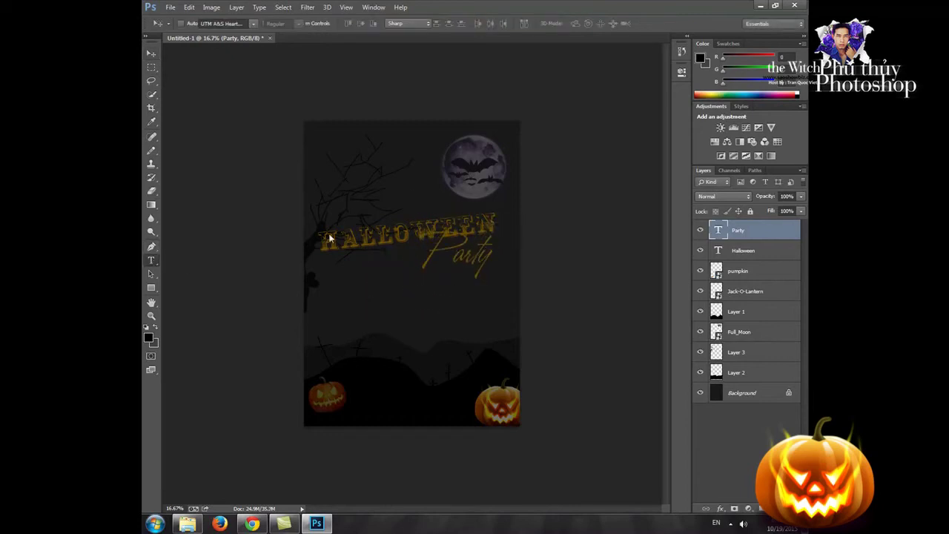
left_click_drag(435, 253, 538, 259)
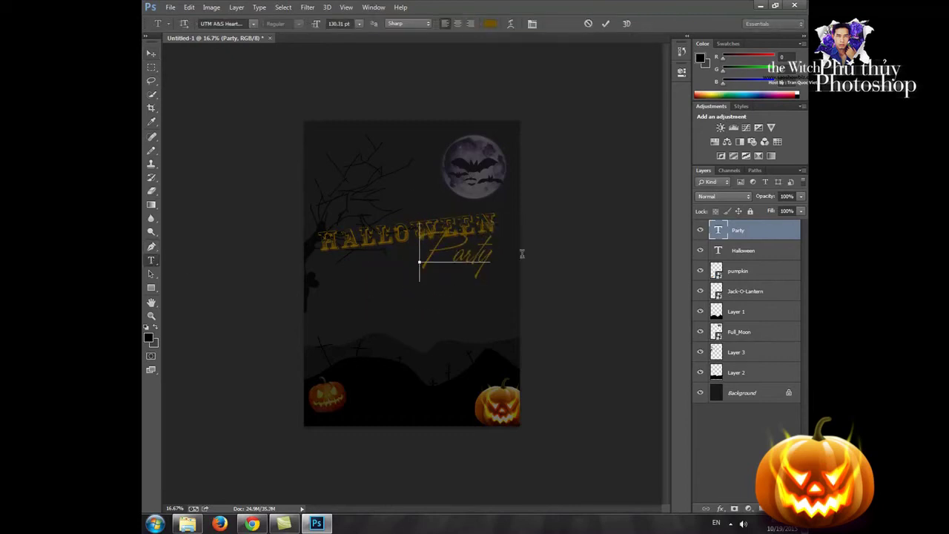
left_click(490, 23)
left_click(569, 241)
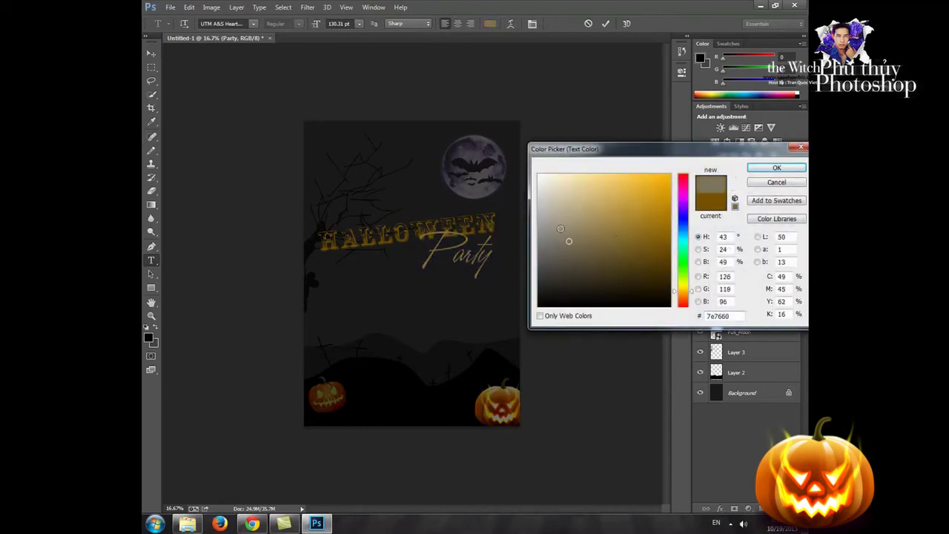
left_click_drag(562, 223, 549, 193)
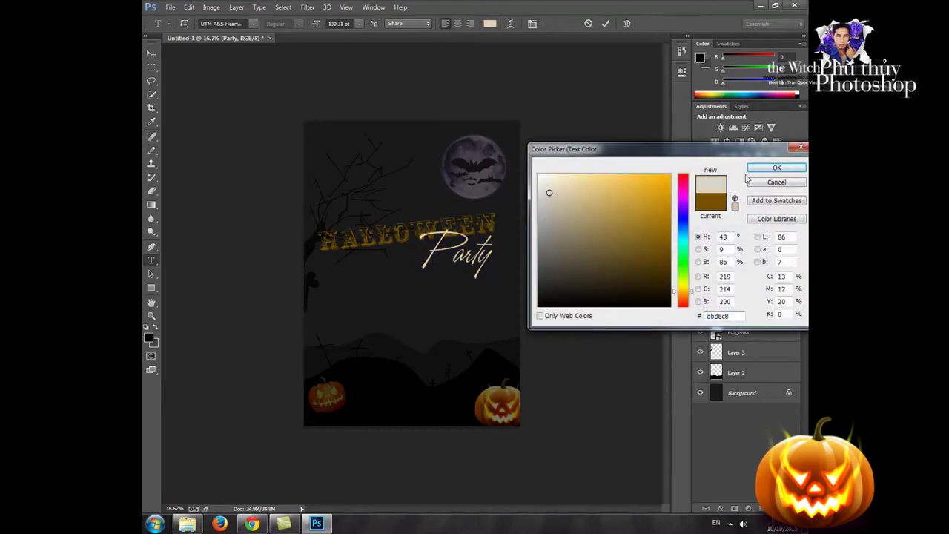
left_click(777, 168)
left_click(152, 54)
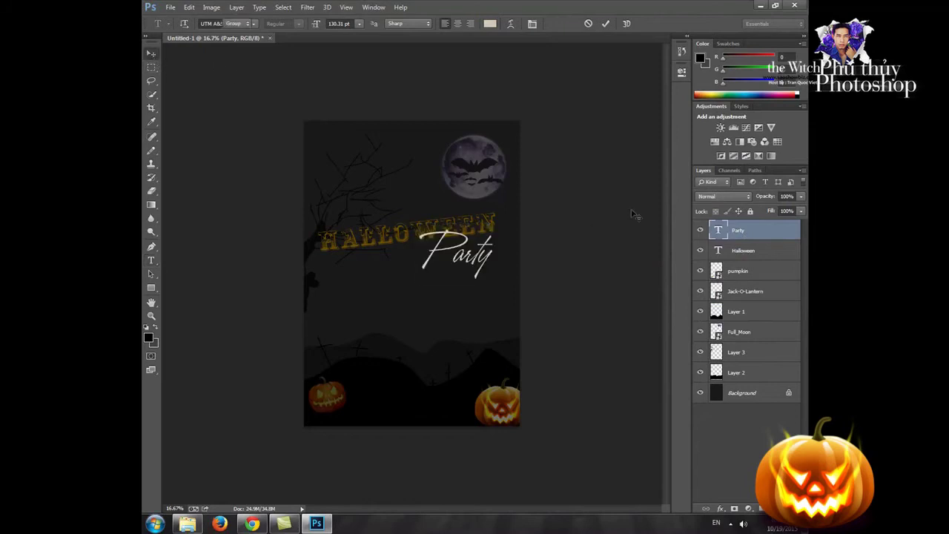
- Give the Party layer a Drop Shadow and an enlarged Outer Glow
right_click(738, 231)
left_click(627, 49)
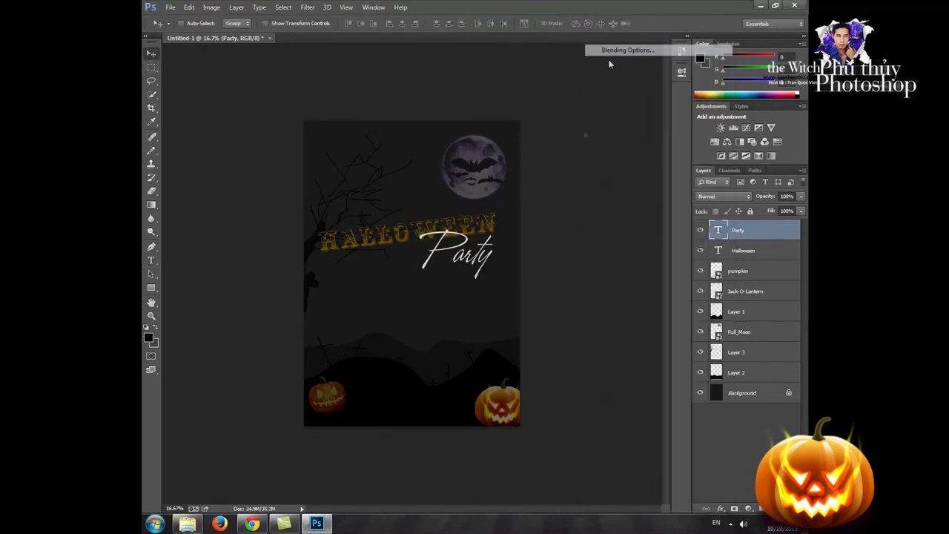
left_click(343, 262)
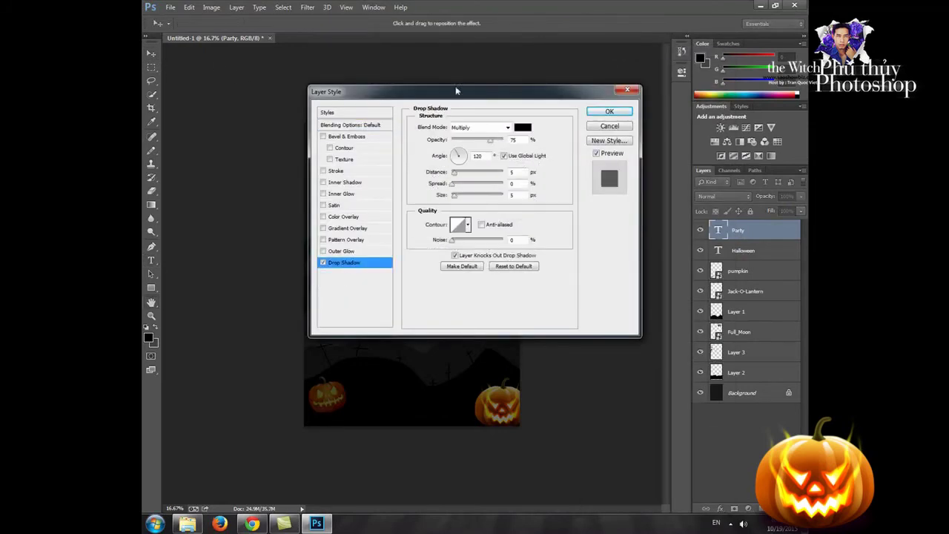
left_click_drag(456, 89, 508, 307)
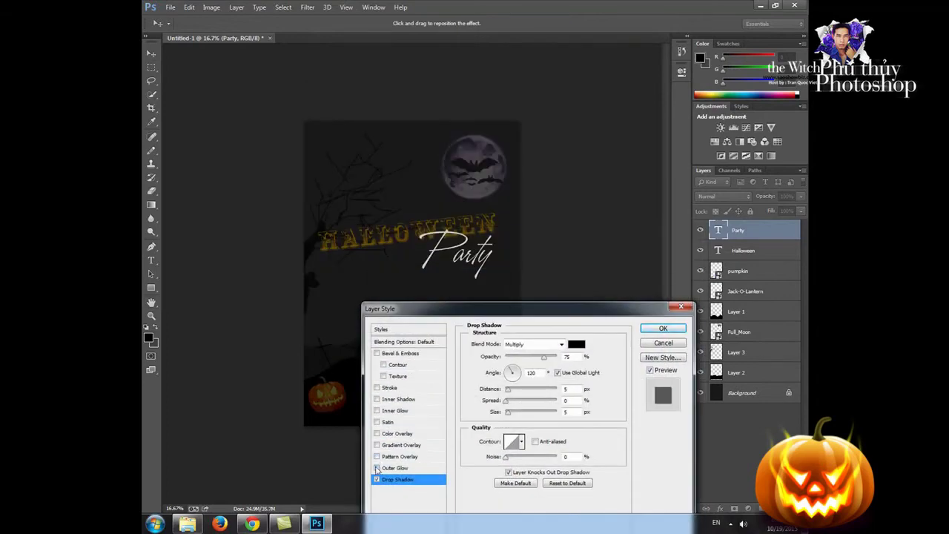
left_click(396, 468)
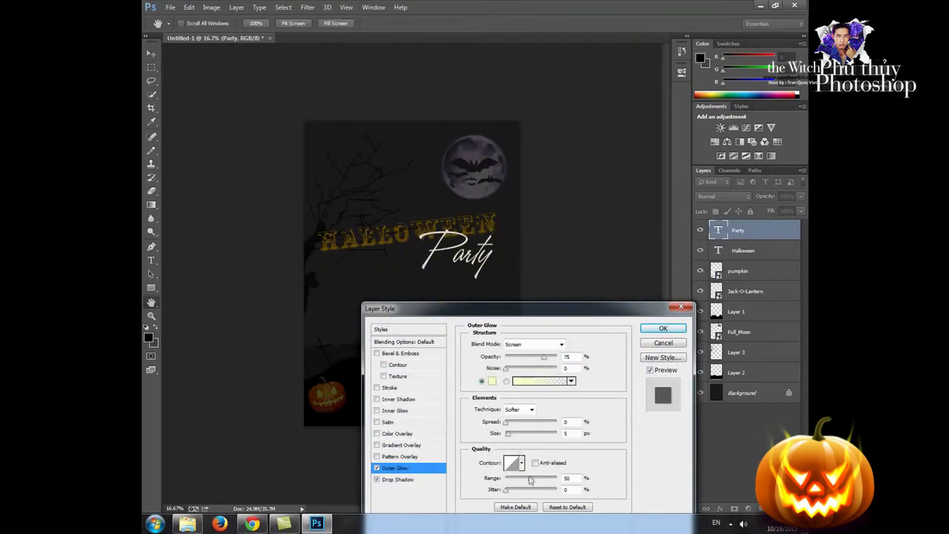
left_click_drag(509, 437, 526, 440)
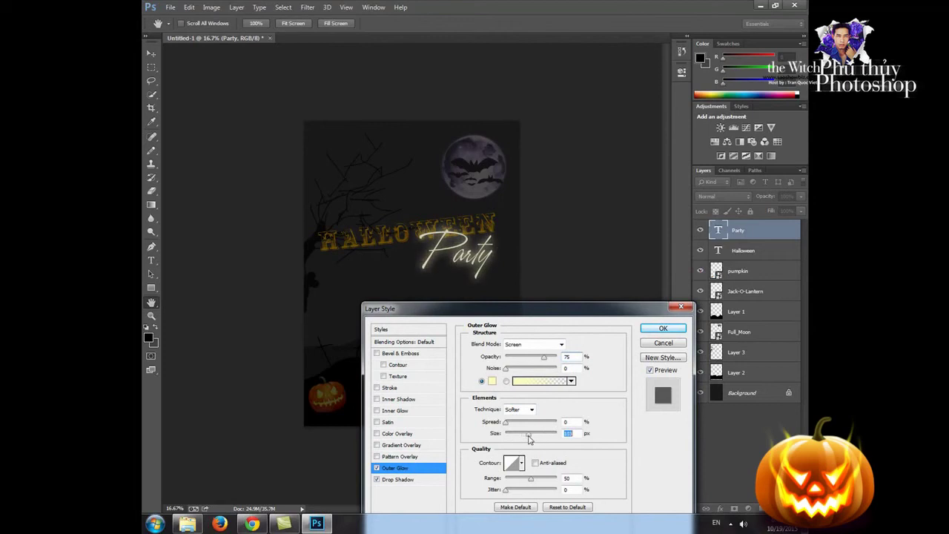
left_click(663, 329)
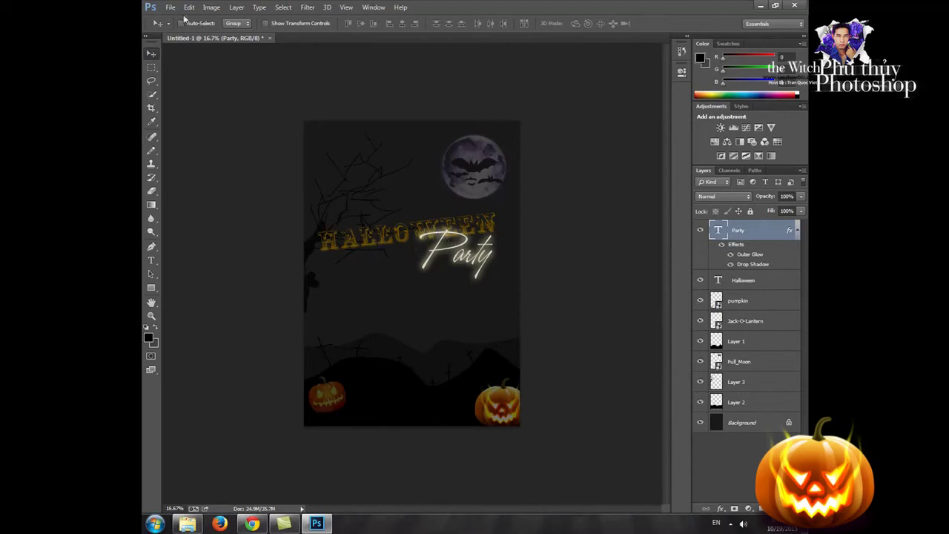
- Select both HALLOWEEN and Party layers and move them up together
left_click(368, 245)
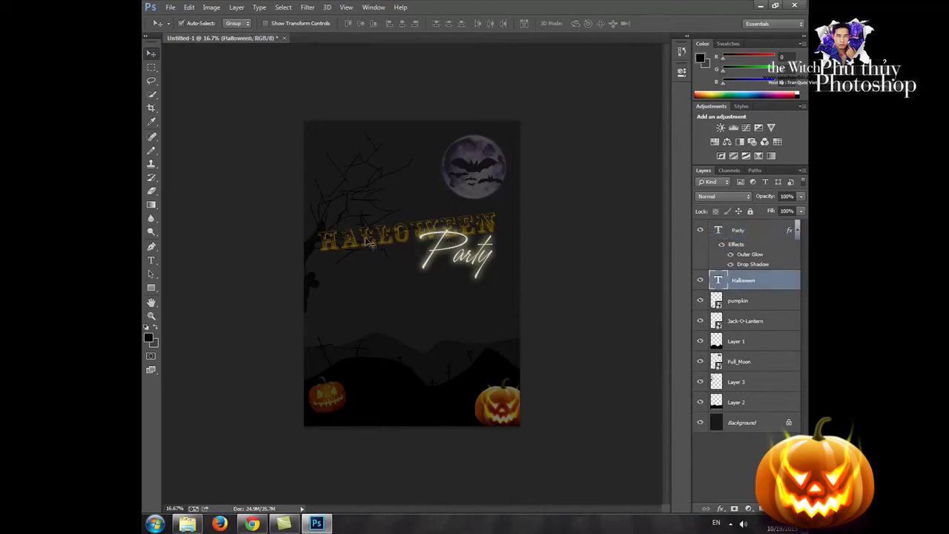
left_click(448, 255, "shift")
left_click_drag(448, 255, 446, 222)
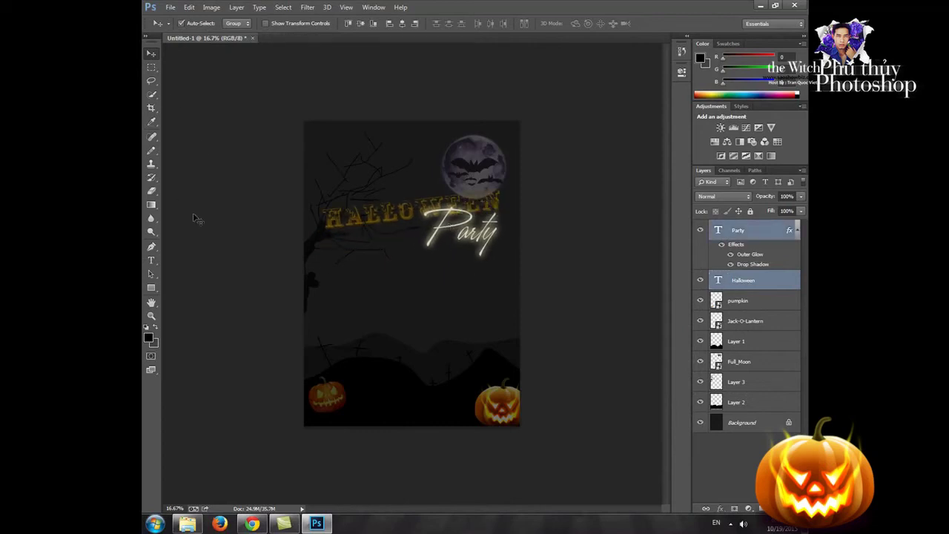
- Outline a slanted banner wedge from off the left edge with the Polygonal Lasso
left_click(151, 68)
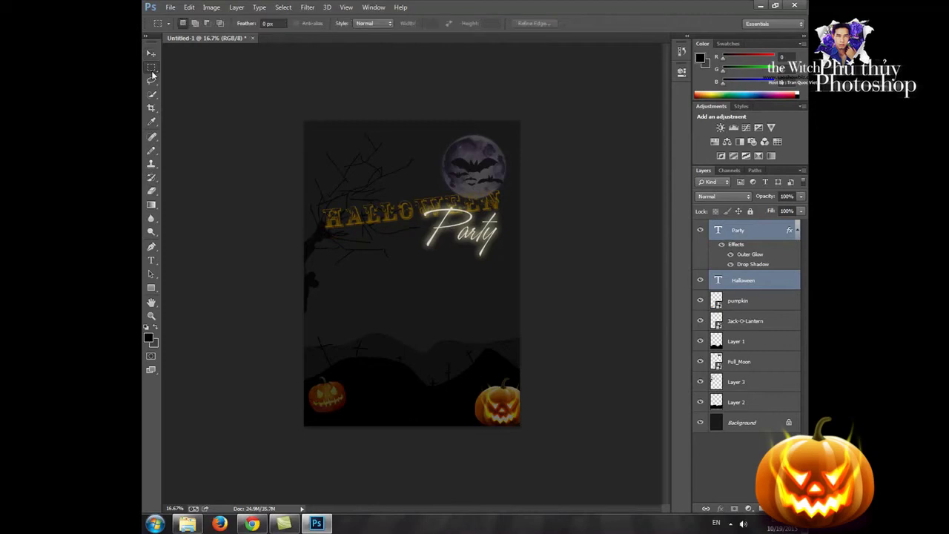
left_click(151, 80)
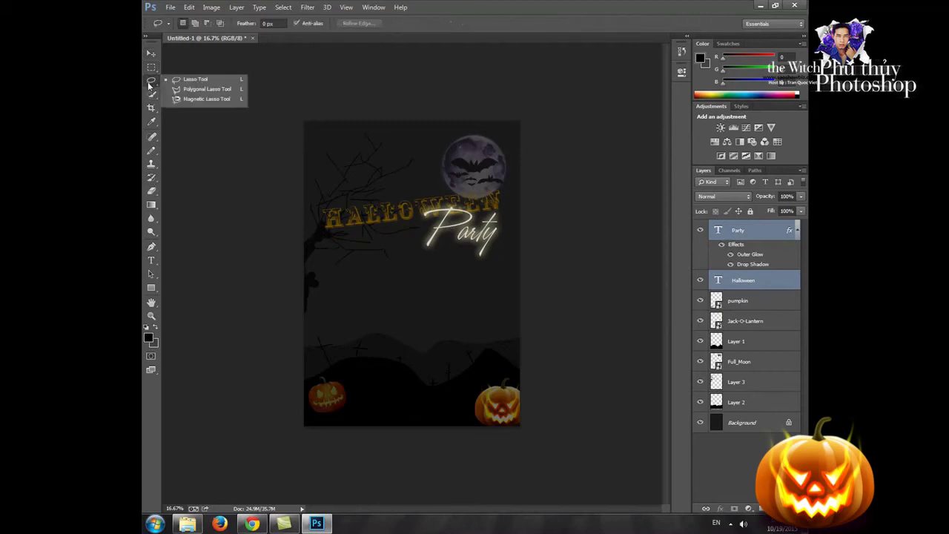
left_click(180, 90)
left_click(259, 290)
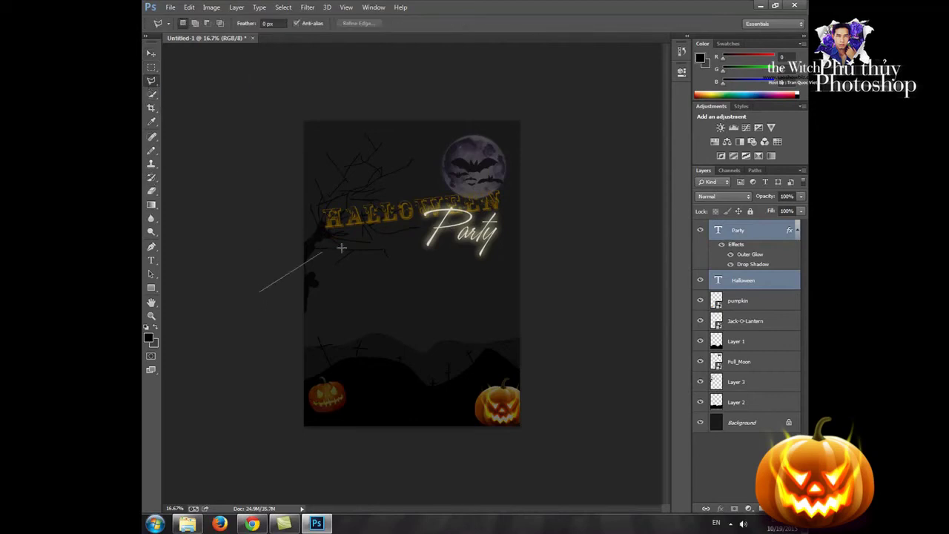
left_click(408, 229)
left_click(427, 286)
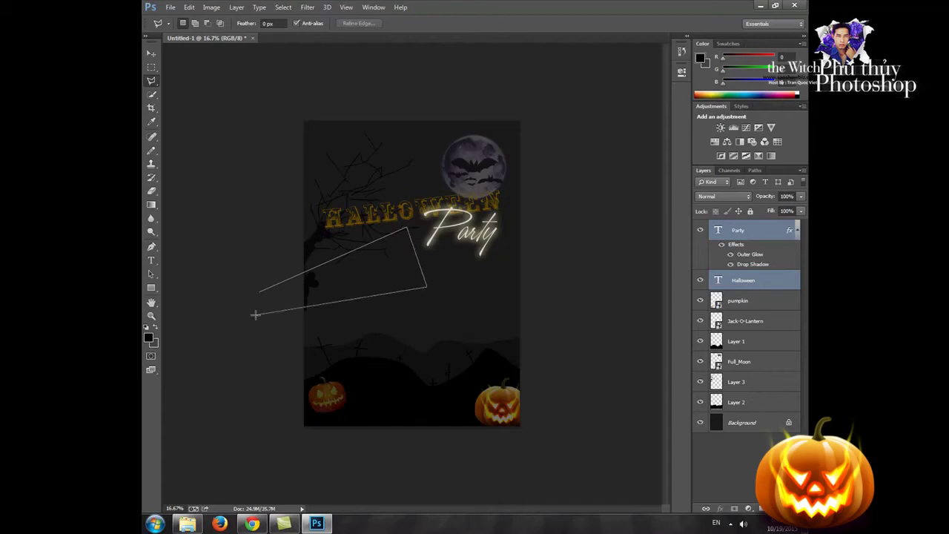
left_click(191, 332)
left_click(260, 291)
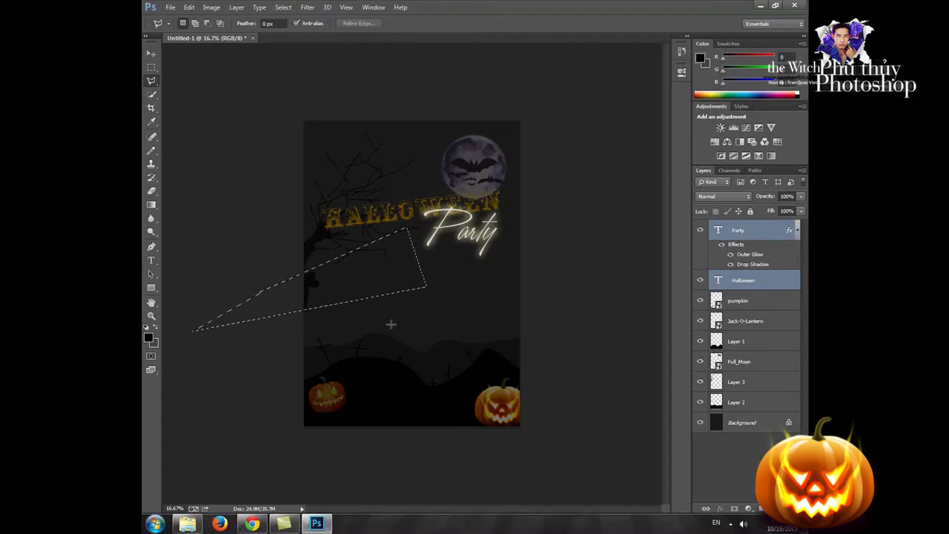
- Fill the banner selection with orange on a new layer and deselect
left_click(761, 509)
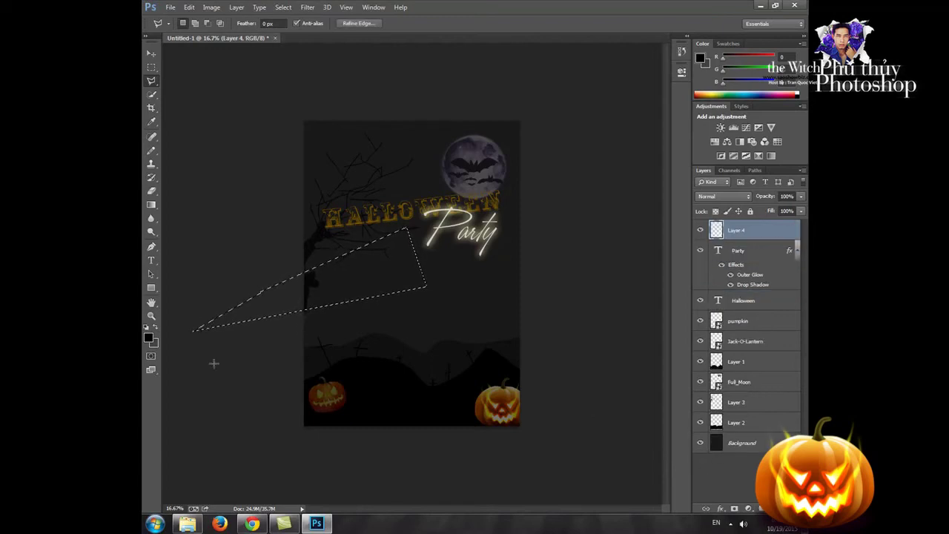
left_click(148, 339)
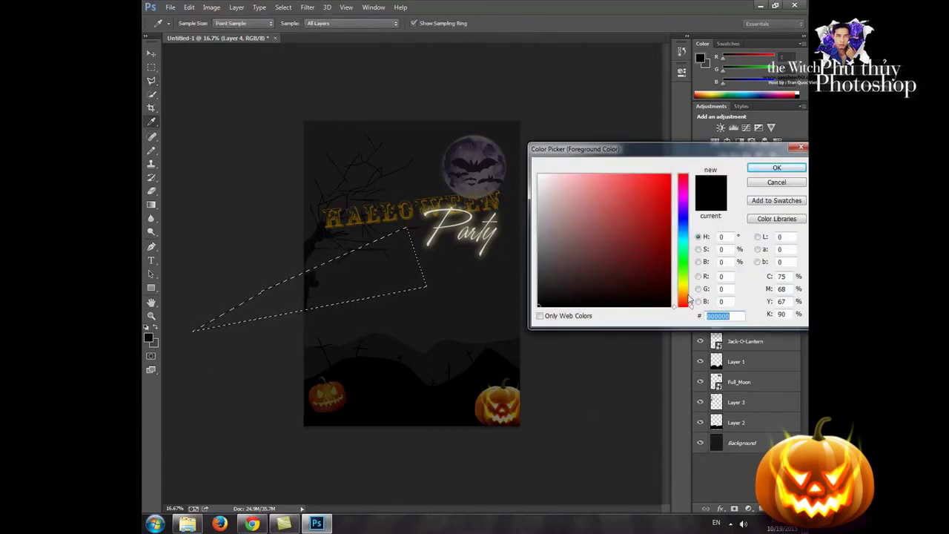
left_click(683, 294)
left_click(652, 187)
left_click(776, 168)
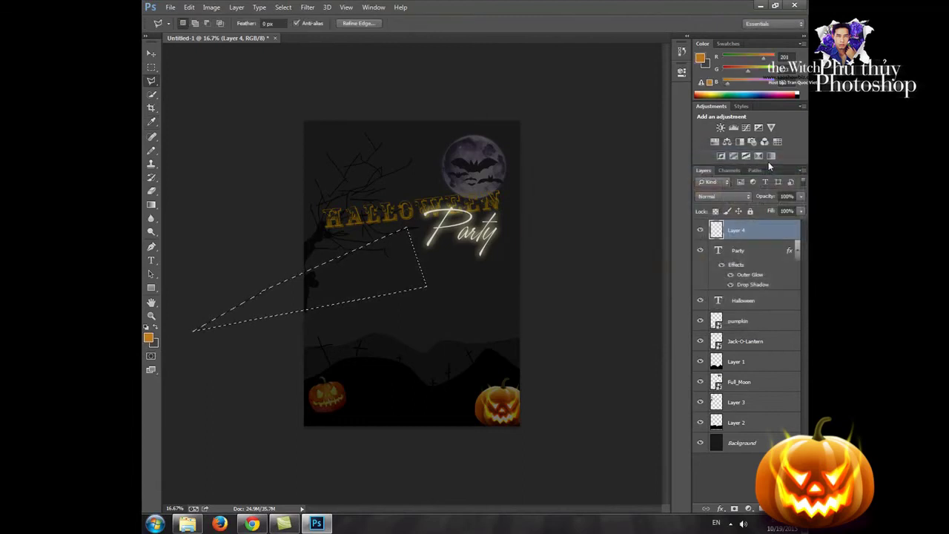
key("alt+BackSpace")
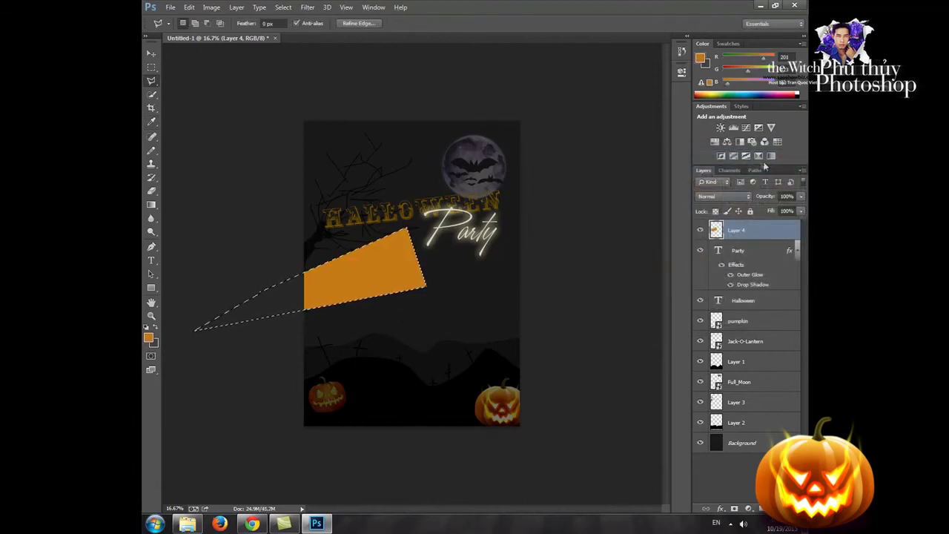
key("ctrl+d")
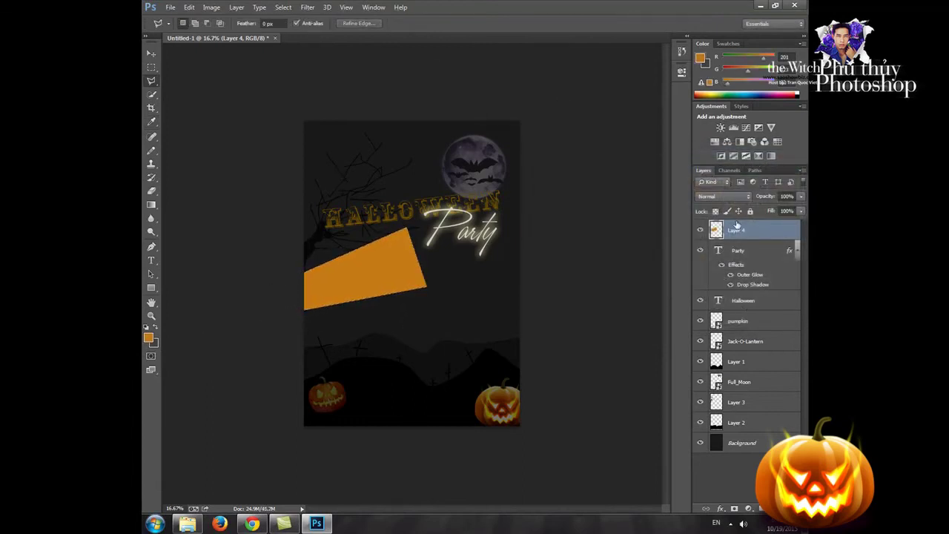
right_click(736, 225)
left_click(616, 78)
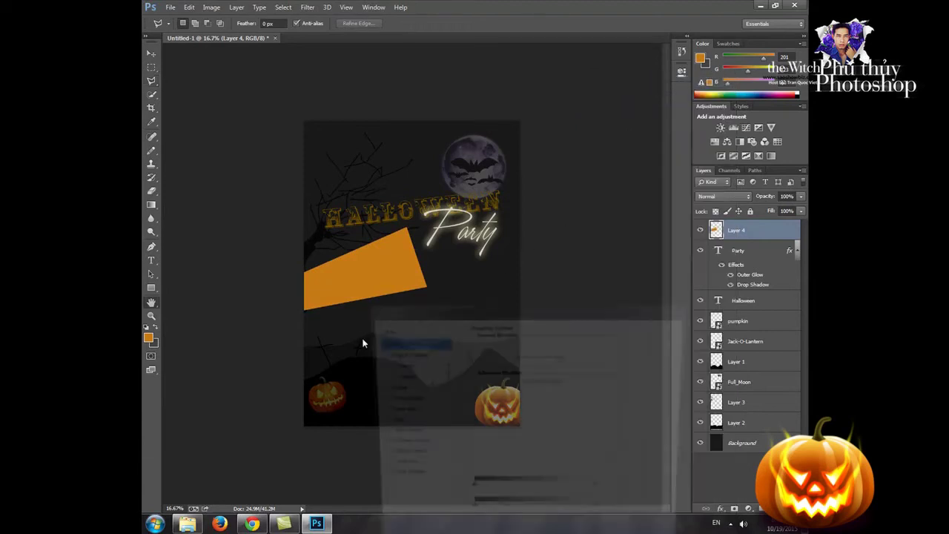
- Turn on Drop Shadow for the Layer 4 banner with size 65 and 100% opacity
left_click(377, 480)
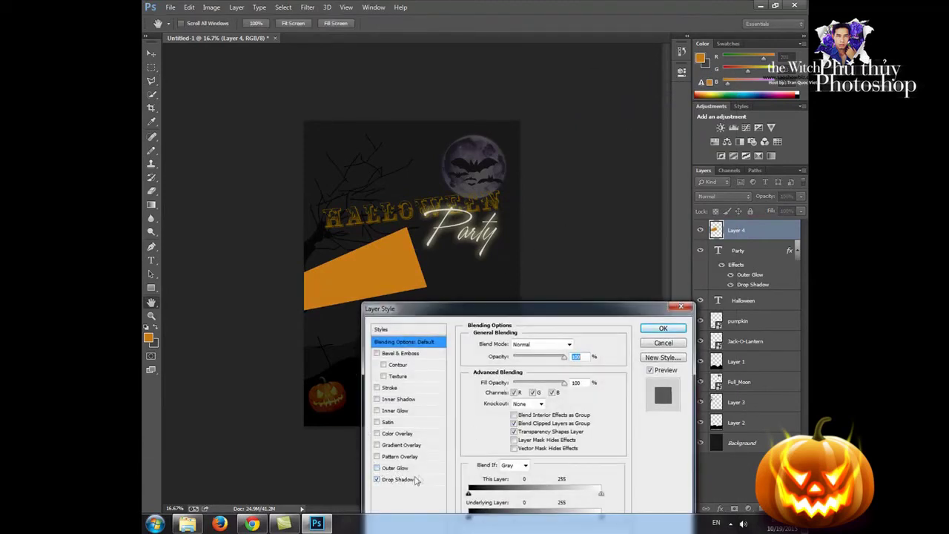
left_click(418, 480)
left_click_drag(509, 414, 519, 416)
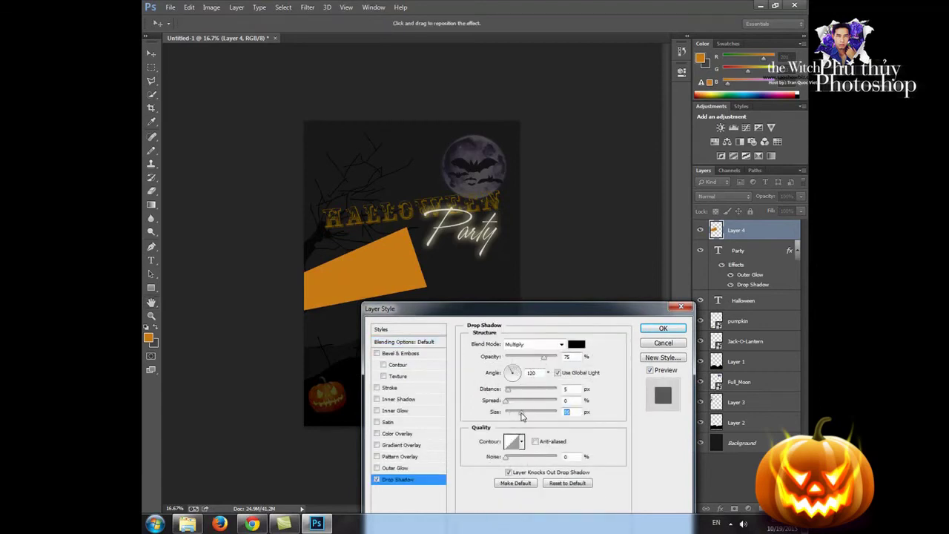
left_click_drag(543, 359, 557, 359)
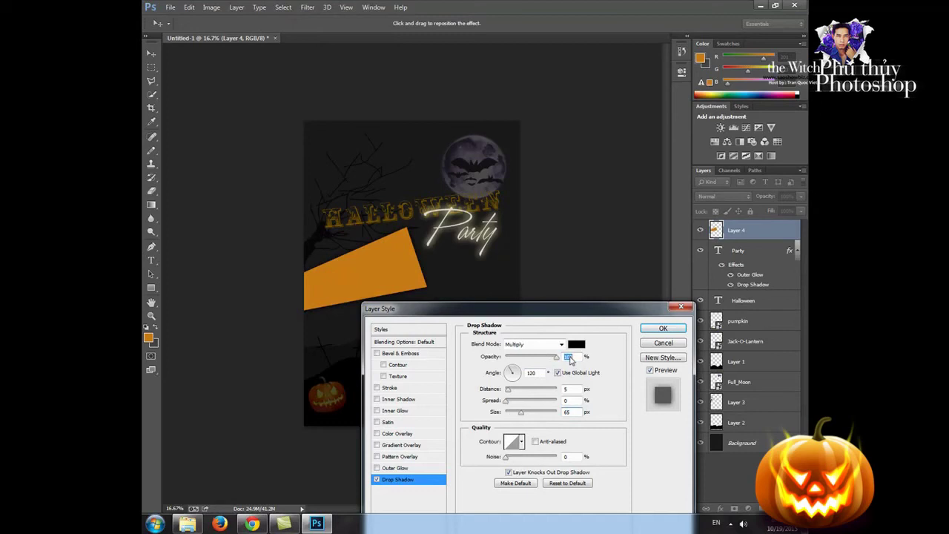
left_click(658, 329)
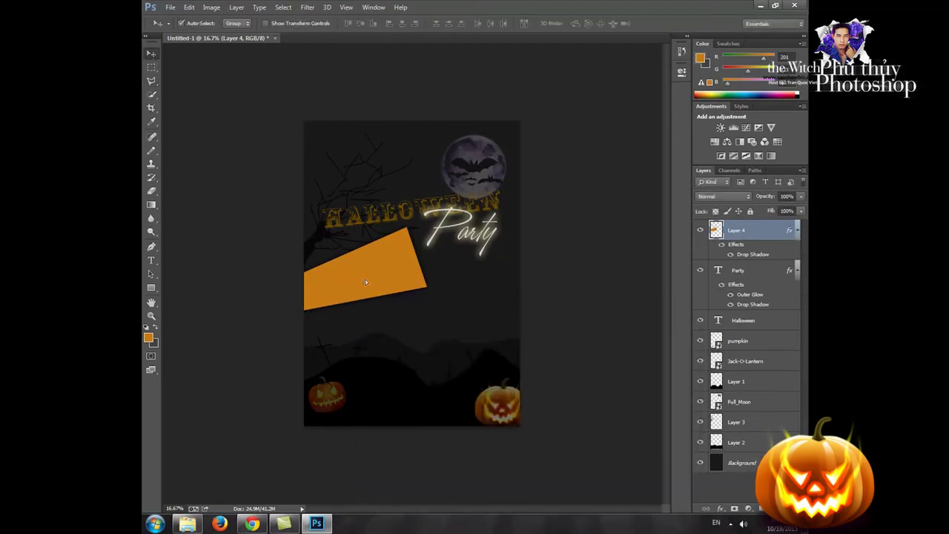
- Raise the orange banner and add a widened duplicate just below it
left_click_drag(365, 282, 361, 271)
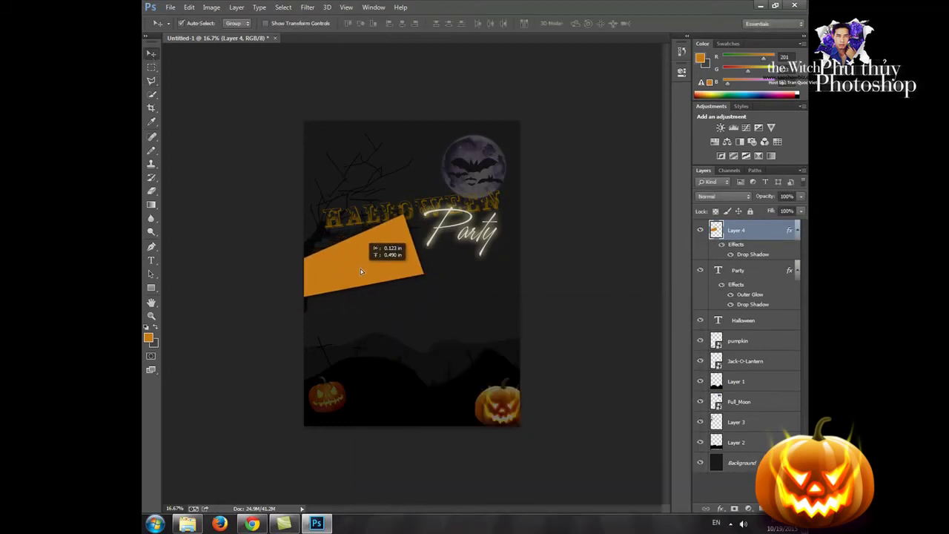
left_click_drag(366, 270, 366, 304)
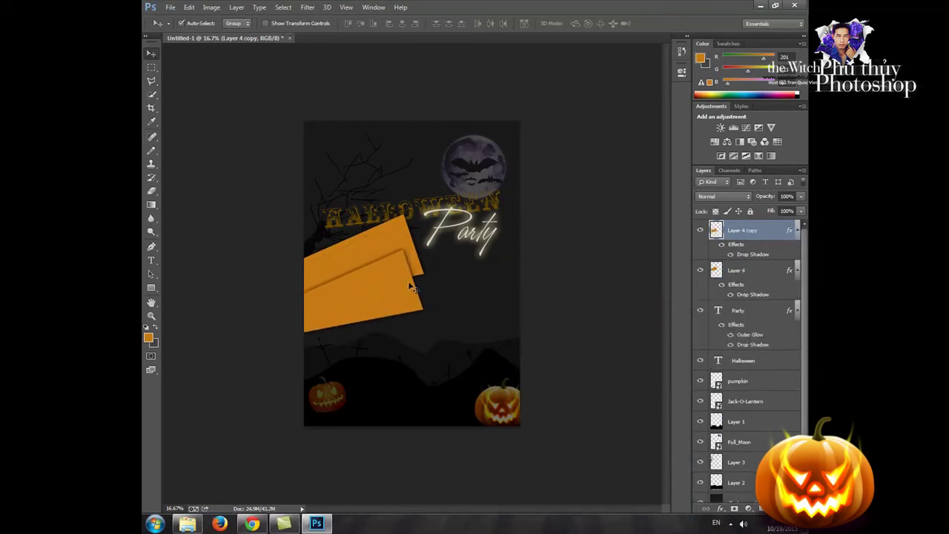
key("ctrl+t")
mouse_move(422, 290)
left_mouse_down()
mouse_move(504, 291)
mouse_move(486, 290)
mouse_move(495, 291)
left_mouse_up()
key("Return")
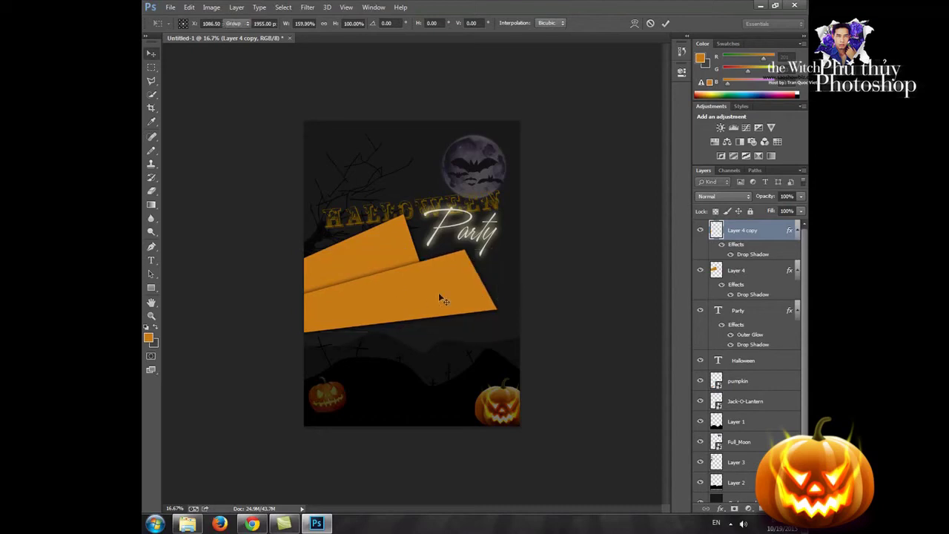
- Duplicate the banner again, flip it, and rotate it to about 167° lower down
left_click_drag(420, 304, 418, 318)
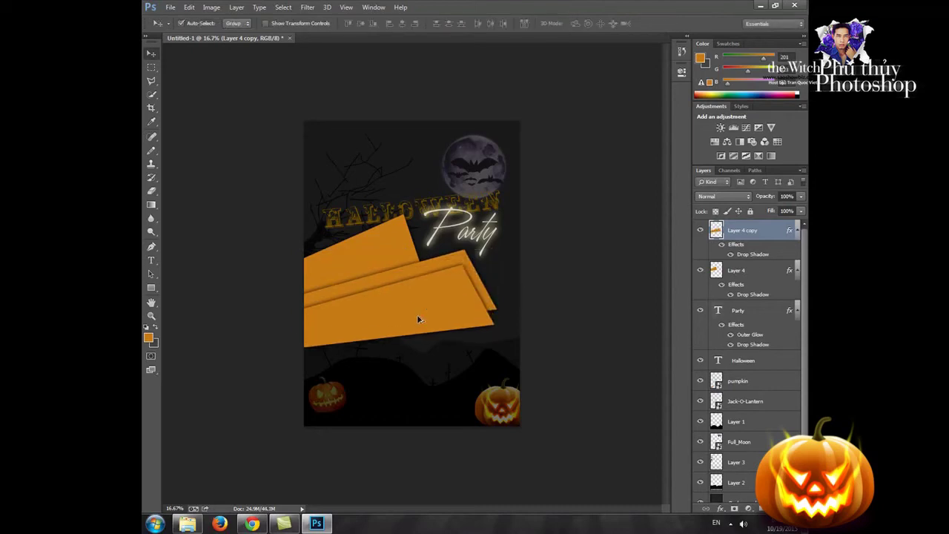
right_click(418, 317)
left_click(395, 325)
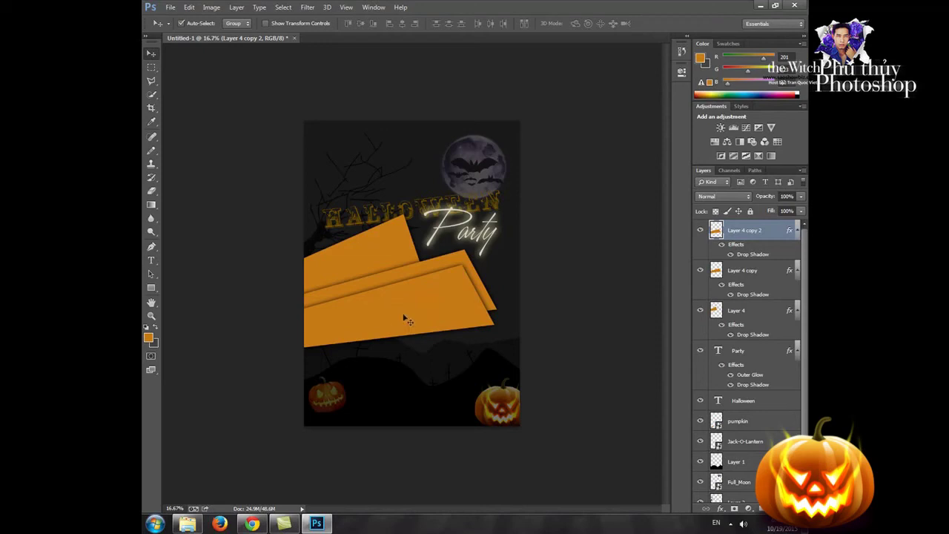
key("ctrl+t")
right_click(407, 321)
left_click(437, 493)
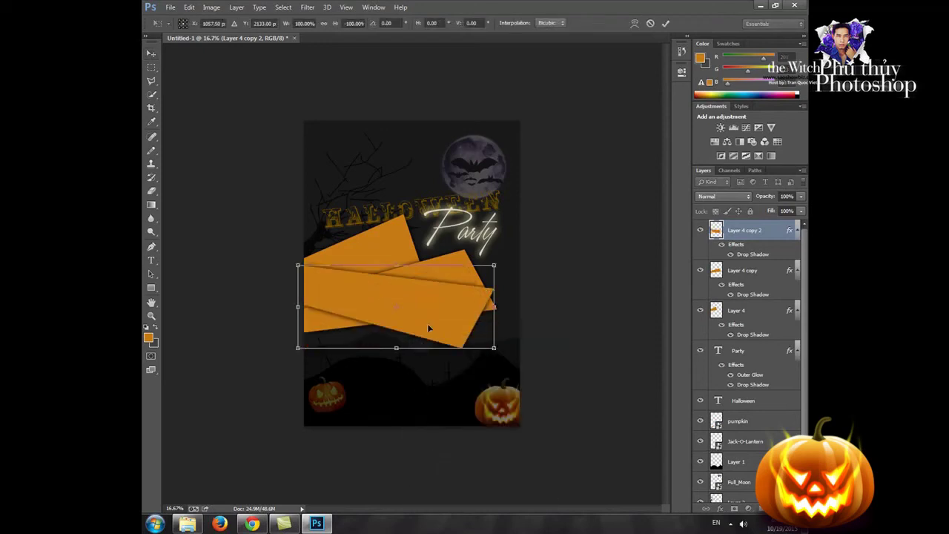
left_click_drag(428, 327, 427, 370)
left_click_drag(498, 298, 461, 273)
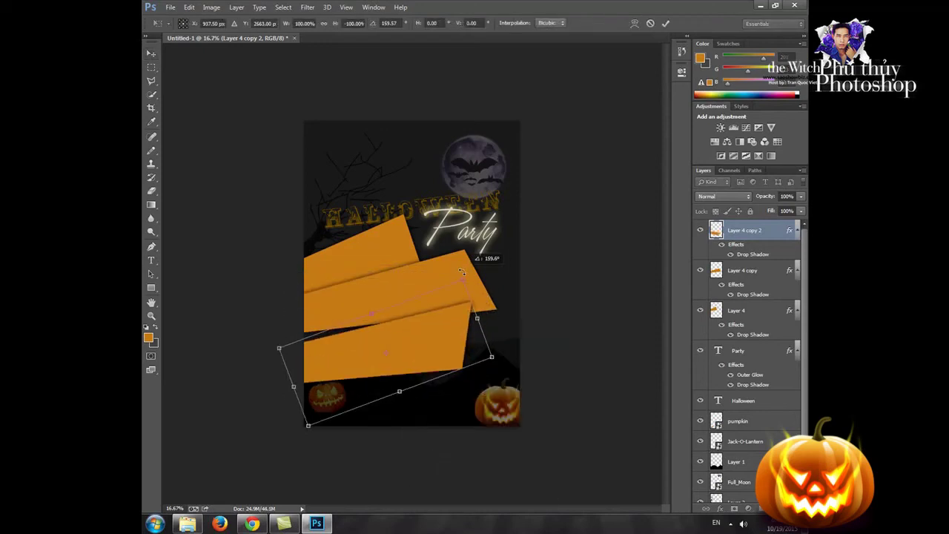
left_click_drag(422, 343, 409, 334)
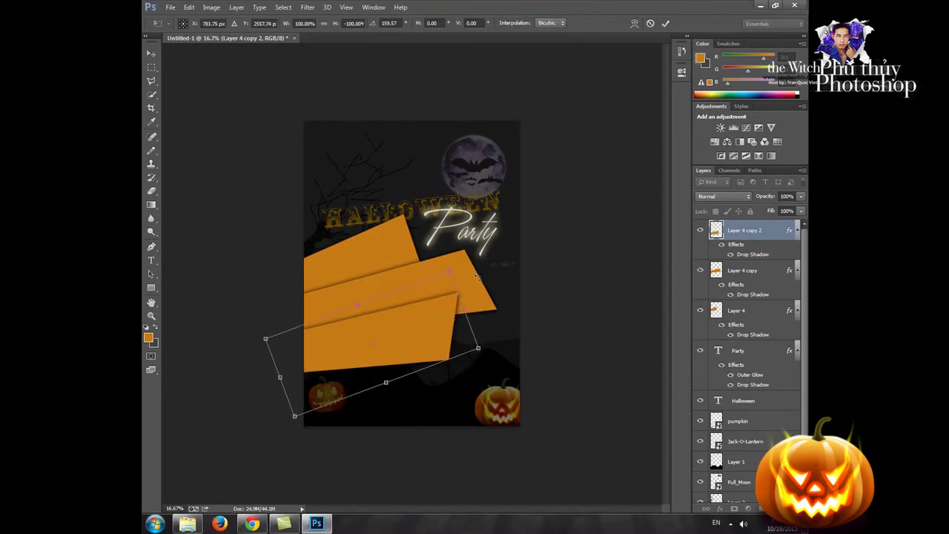
left_click_drag(478, 277, 489, 286)
mouse_move(429, 335)
left_mouse_down()
mouse_move(428, 321)
mouse_move(436, 339)
left_mouse_up()
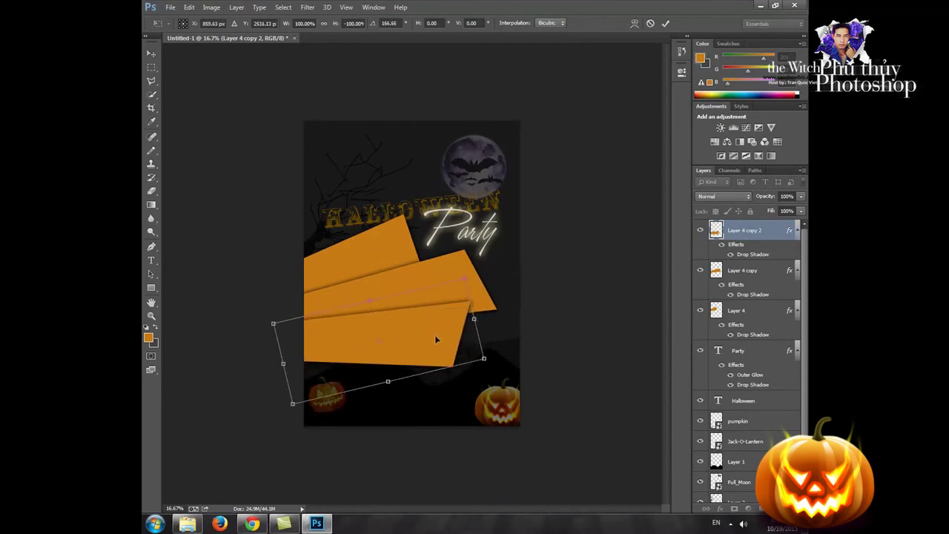
key("Return")
- Refill the third banner dark grey from its layer outline and deselect
left_click(717, 231, "ctrl")
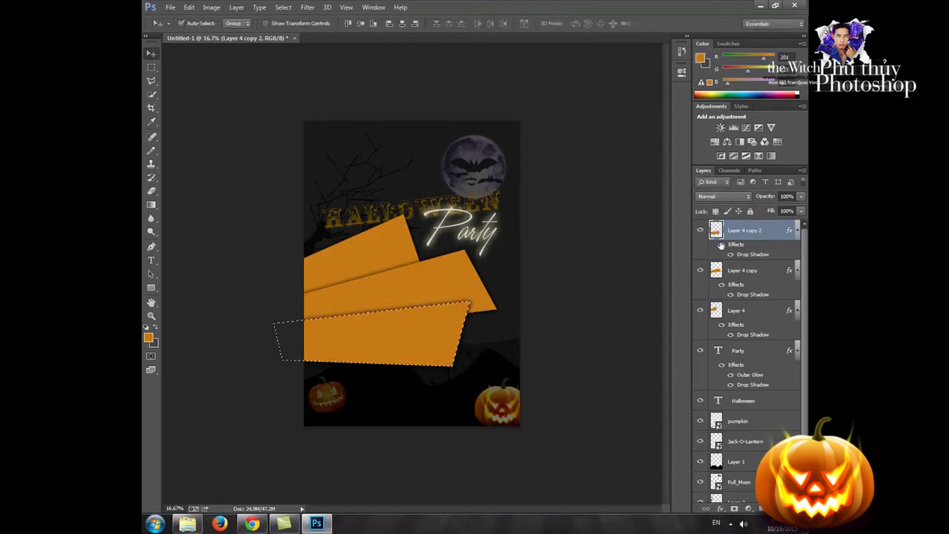
key("ctrl+BackSpace")
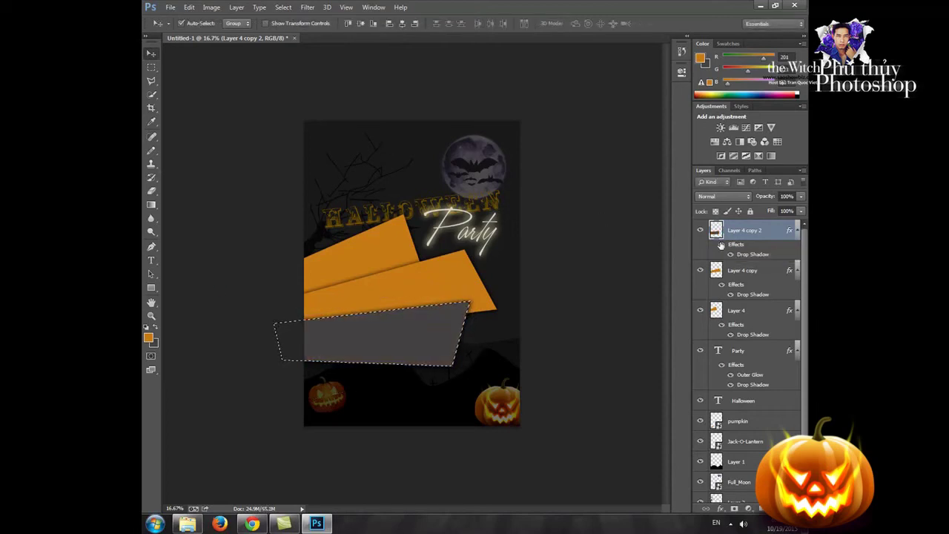
key("ctrl+d")
left_click(721, 245)
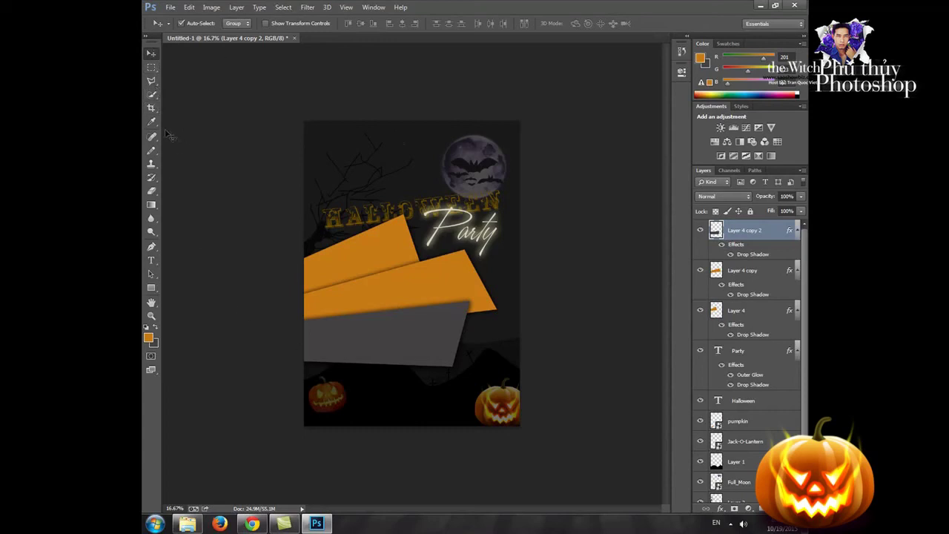
- Add dark grey script text on the lower orange banner and enlarge it slightly
left_click(151, 260)
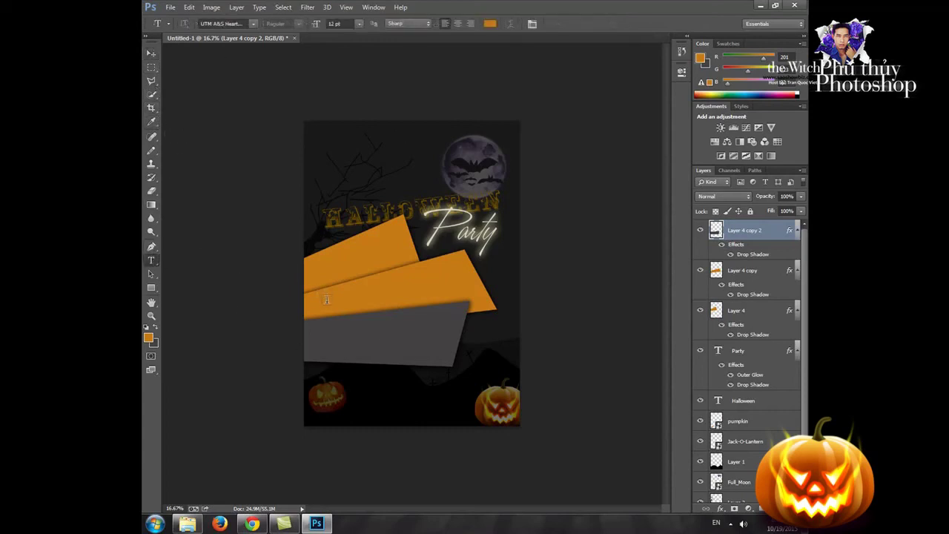
left_click(327, 301)
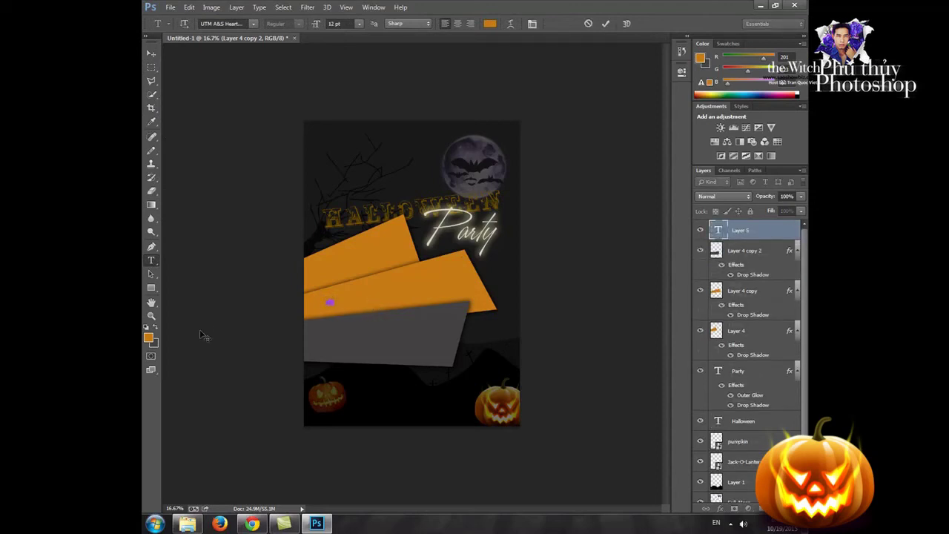
left_click(156, 330)
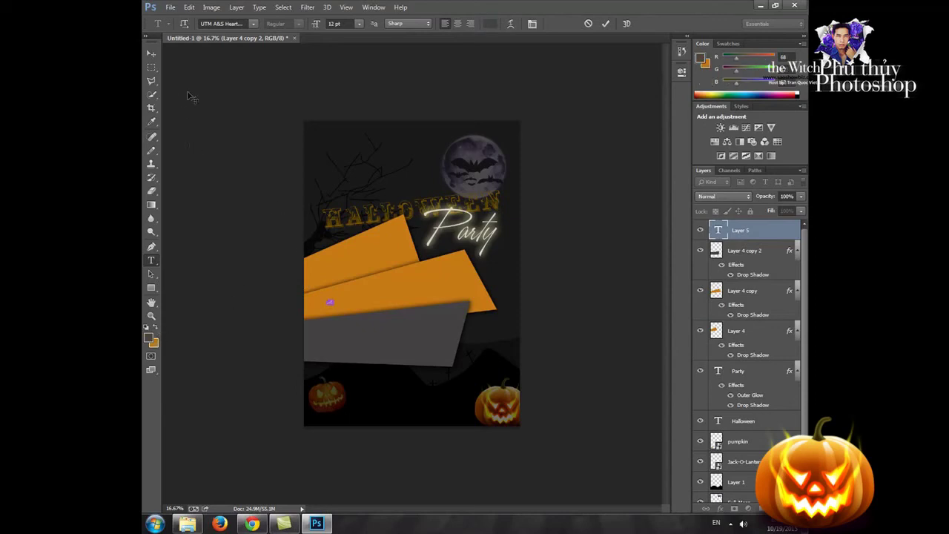
left_click(152, 53)
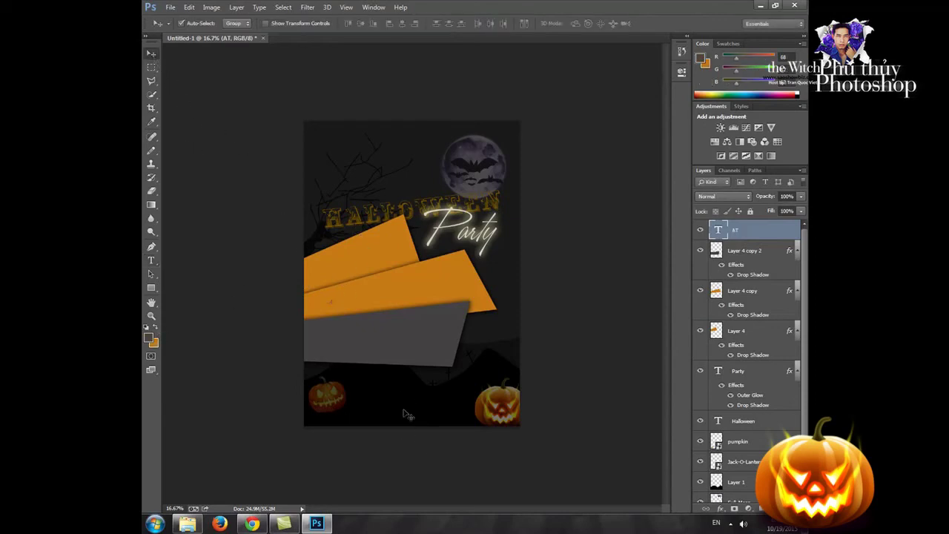
key("ctrl+t")
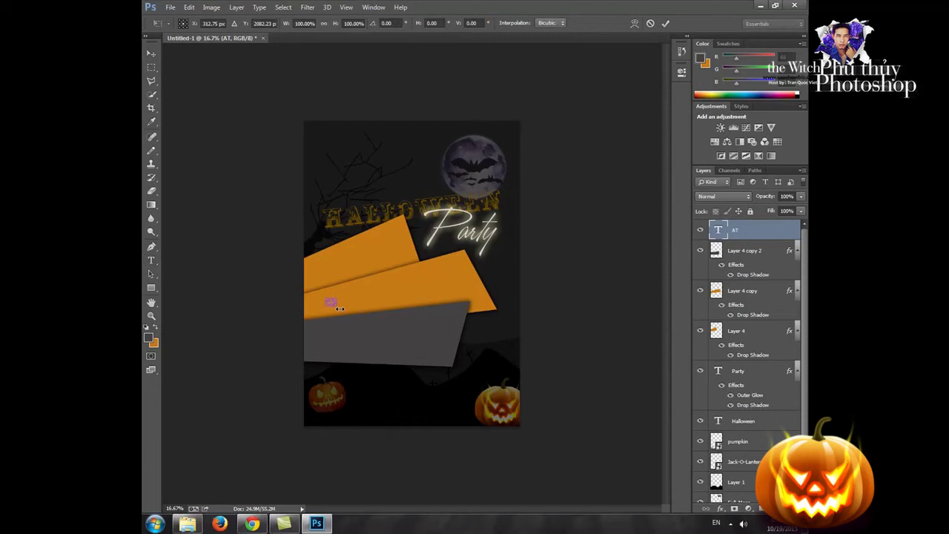
mouse_move(340, 307)
left_mouse_down()
mouse_move(398, 337)
mouse_move(340, 303)
left_mouse_up()
key("Return")
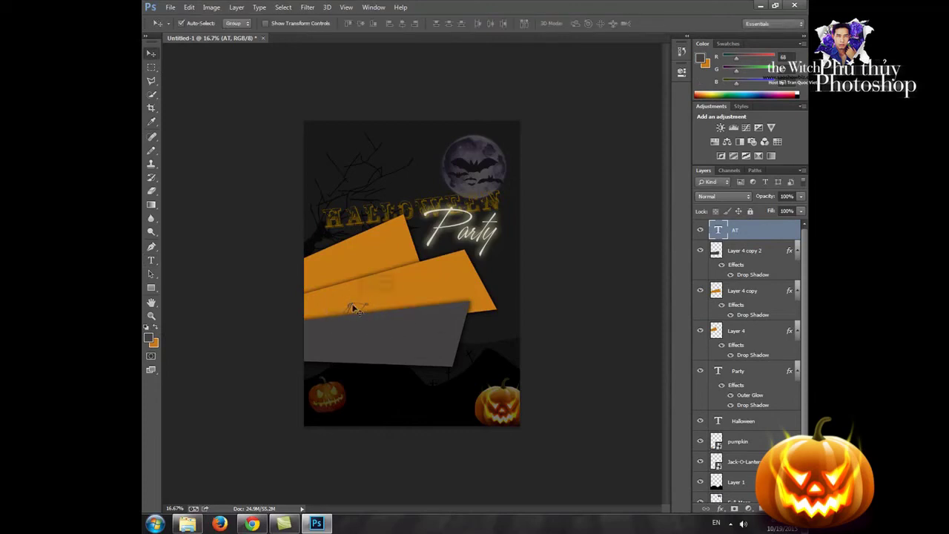
- Widen the letter spacing of 'at LEO Club', then move and tilt it to follow the banner
left_click(151, 260)
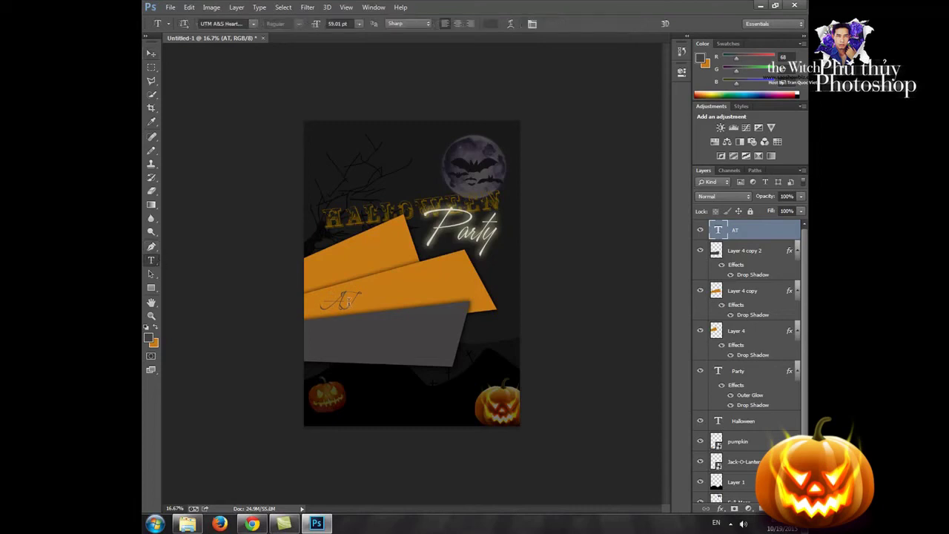
left_click_drag(353, 300, 303, 308)
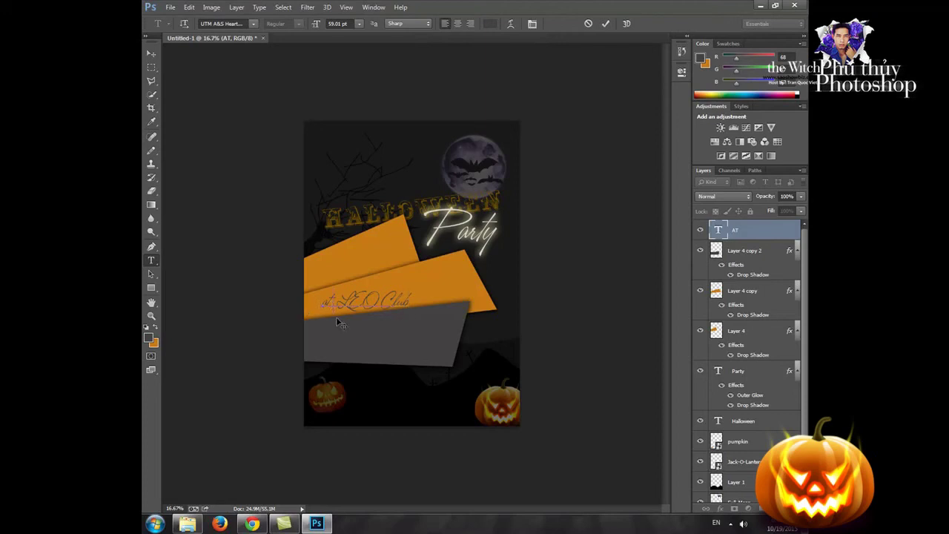
key("alt+Right")
key("alt+Right")
key("alt+Right")
left_click(152, 53)
left_click_drag(391, 309, 406, 301)
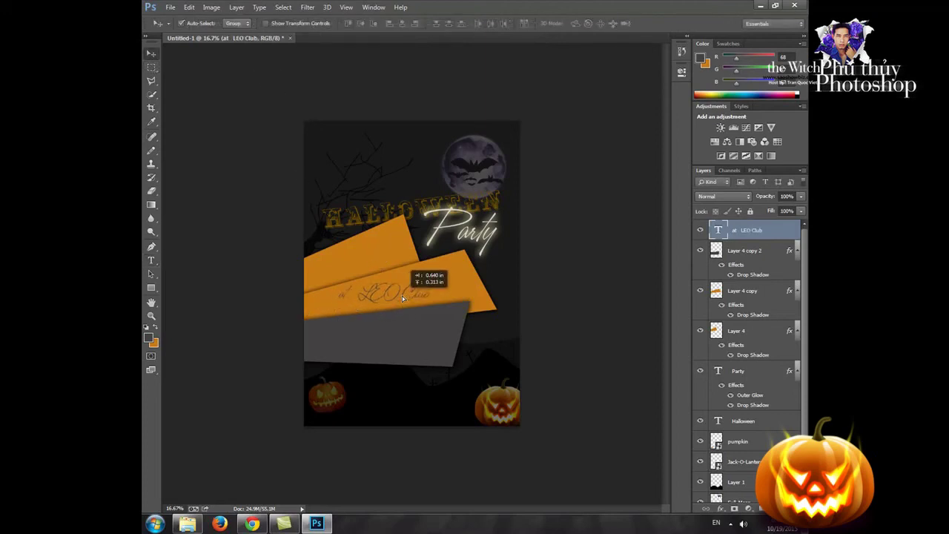
key("ctrl+t")
left_click_drag(435, 265, 436, 252)
key("Return")
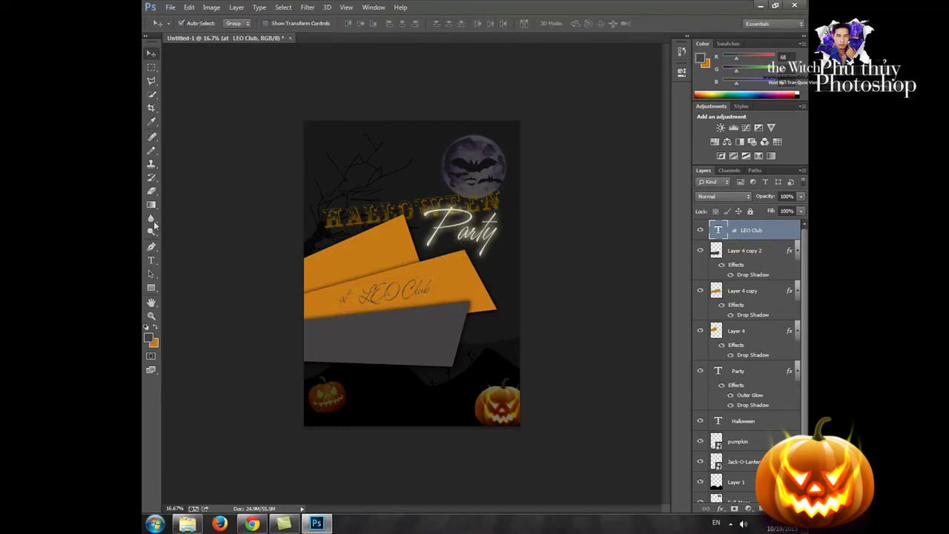
left_click(152, 261)
left_click(318, 275)
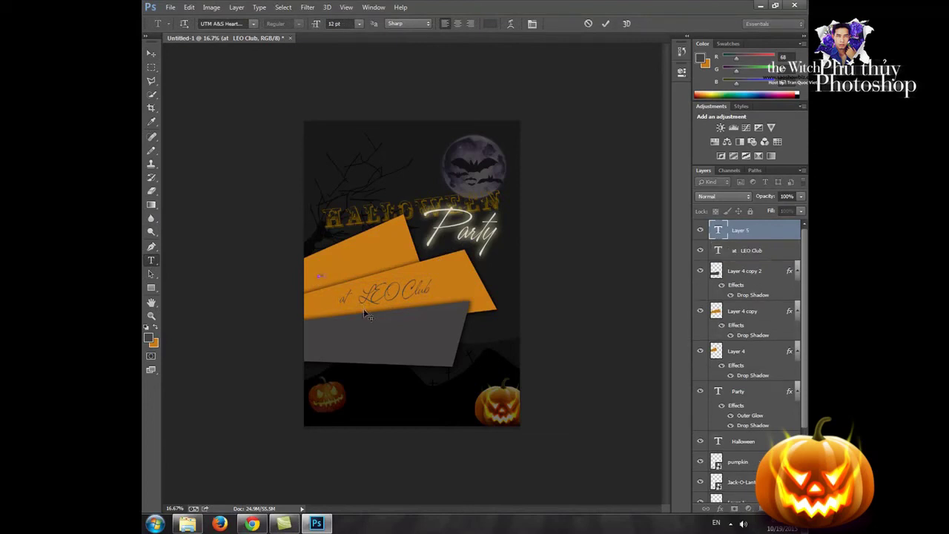
- Enlarge the 24:00 text and tilt it to match the upper orange banner
left_click(152, 53)
key("ctrl+t")
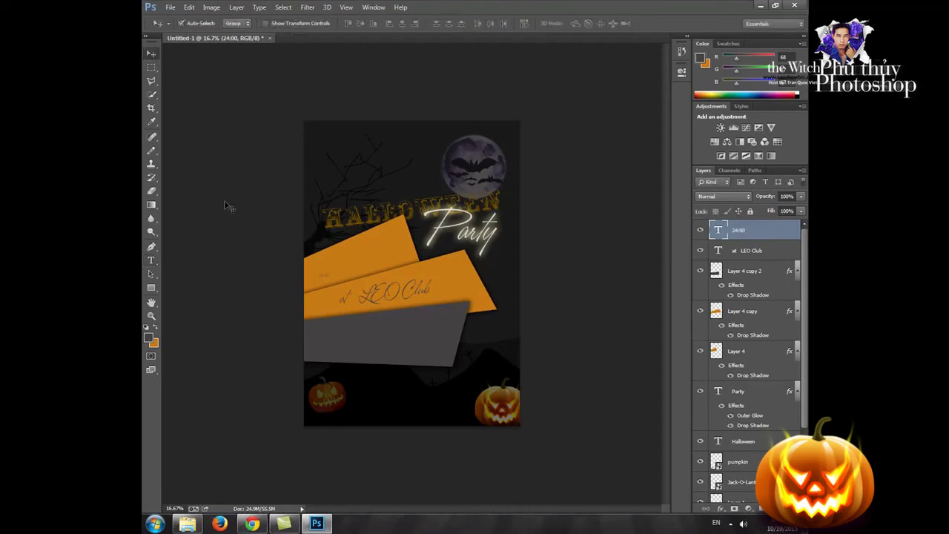
left_click_drag(332, 278, 385, 266)
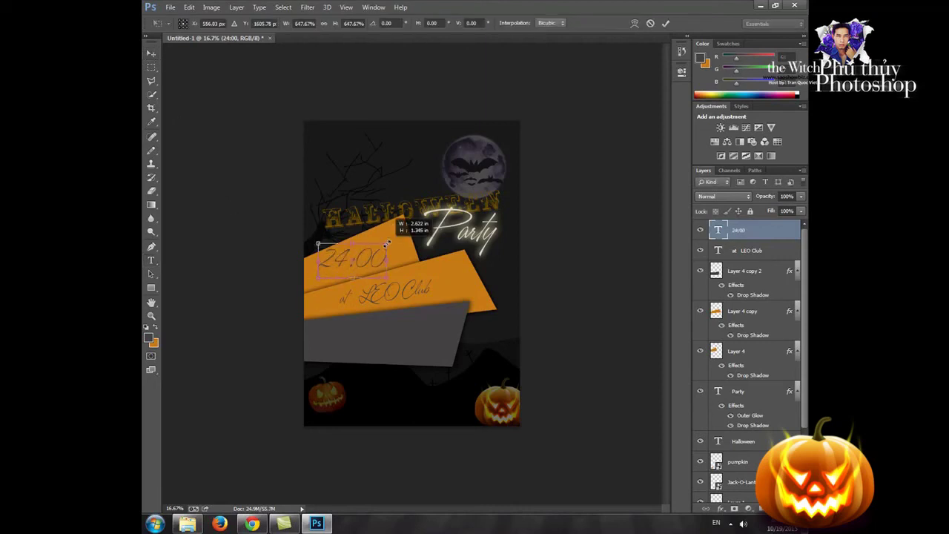
left_click_drag(400, 222, 389, 211)
key("Return")
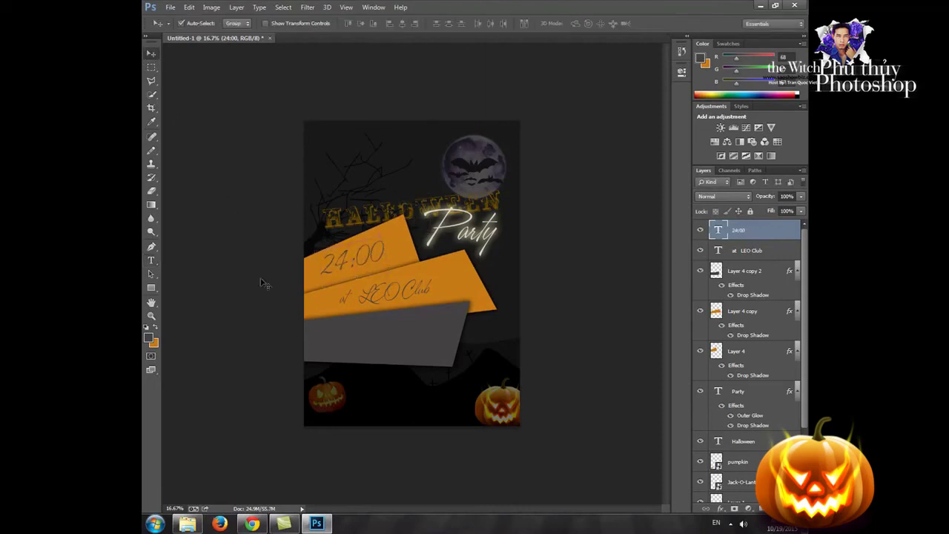
- Recolour all of the 24:00 text black using the default colours
left_click(151, 260)
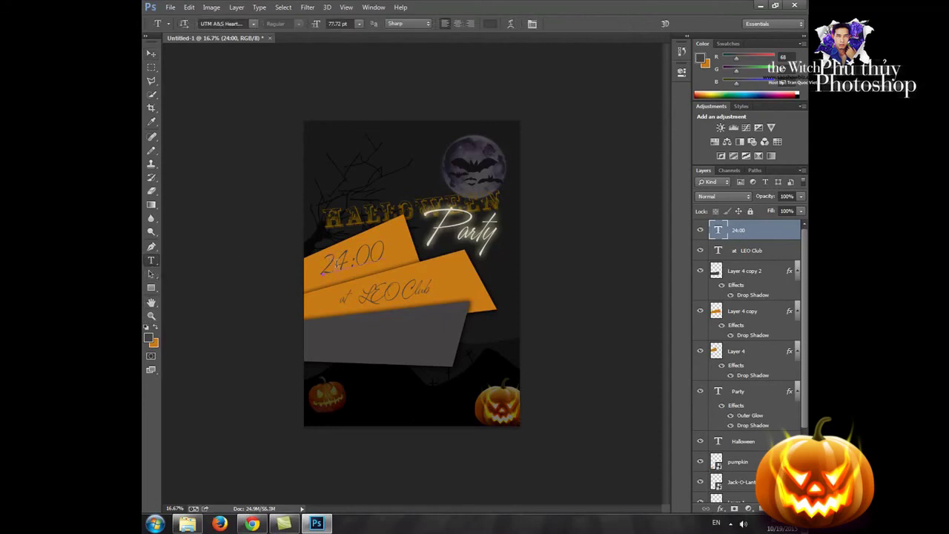
left_click(336, 264)
key("ctrl+a")
left_click(147, 329)
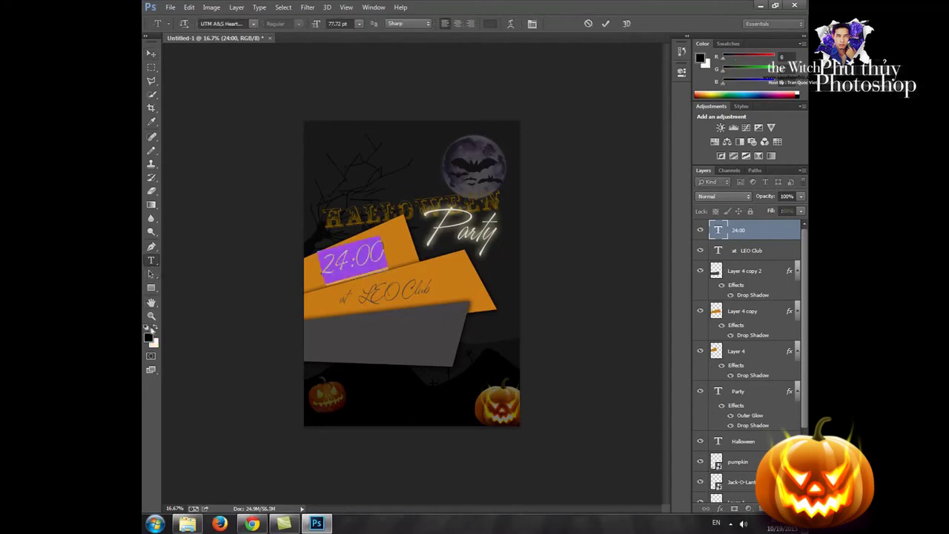
left_click(155, 327)
left_click(153, 52)
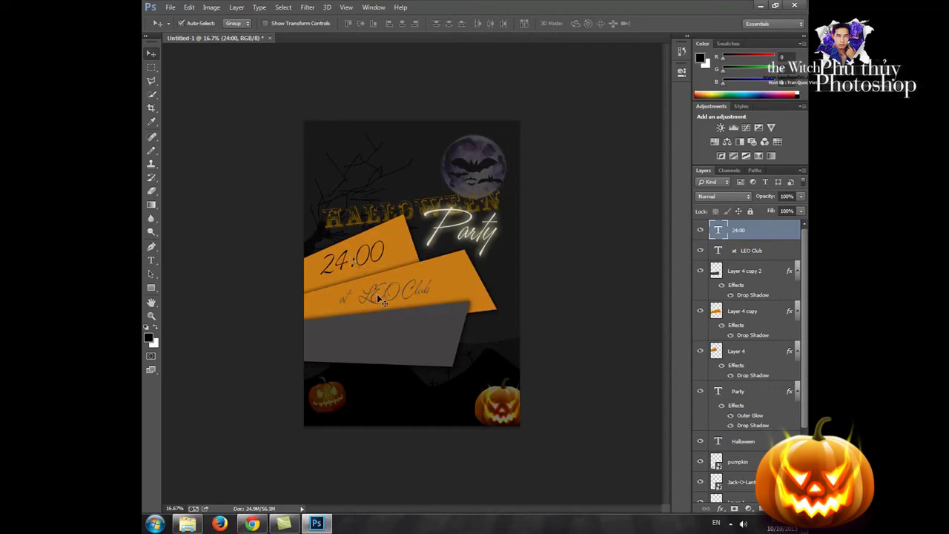
left_click(151, 260)
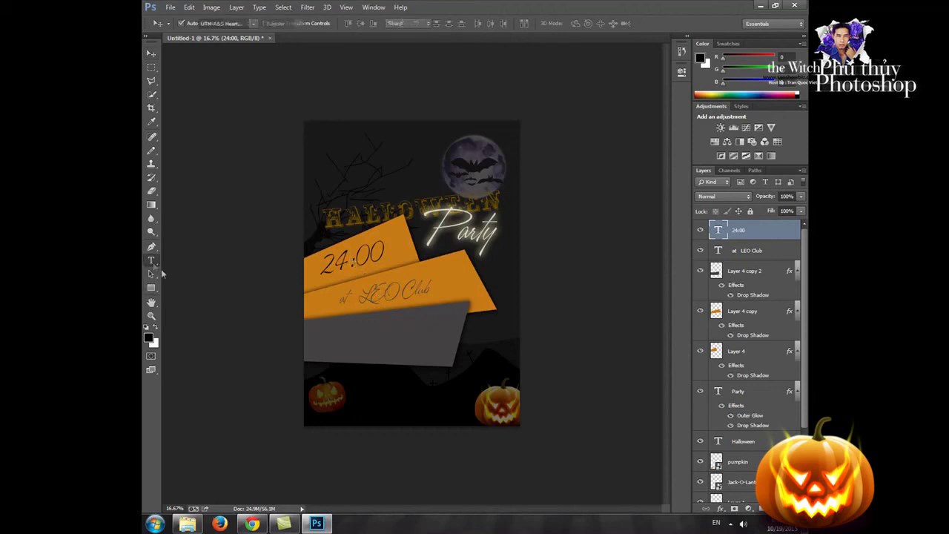
- Type 'welcom' and scale it to sit across the upper gray banner
left_click(327, 346)
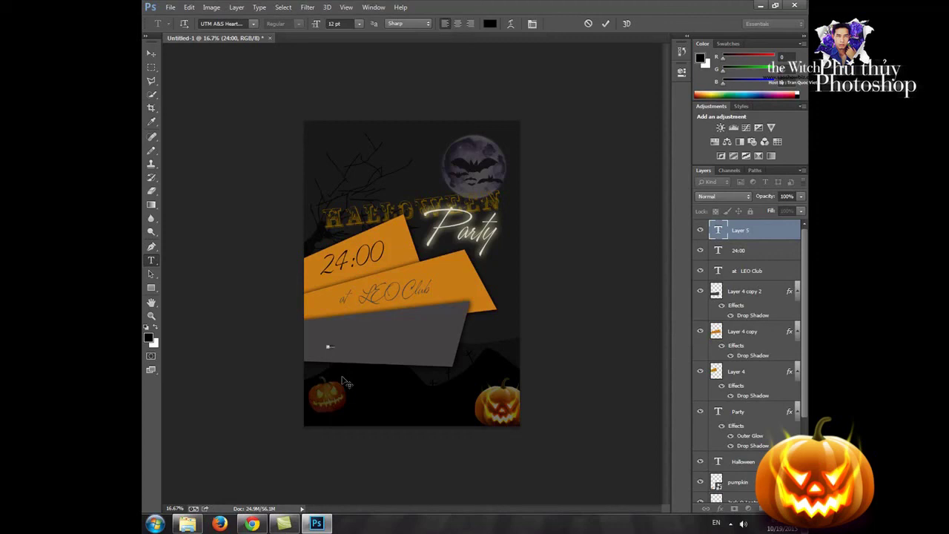
left_click(151, 53)
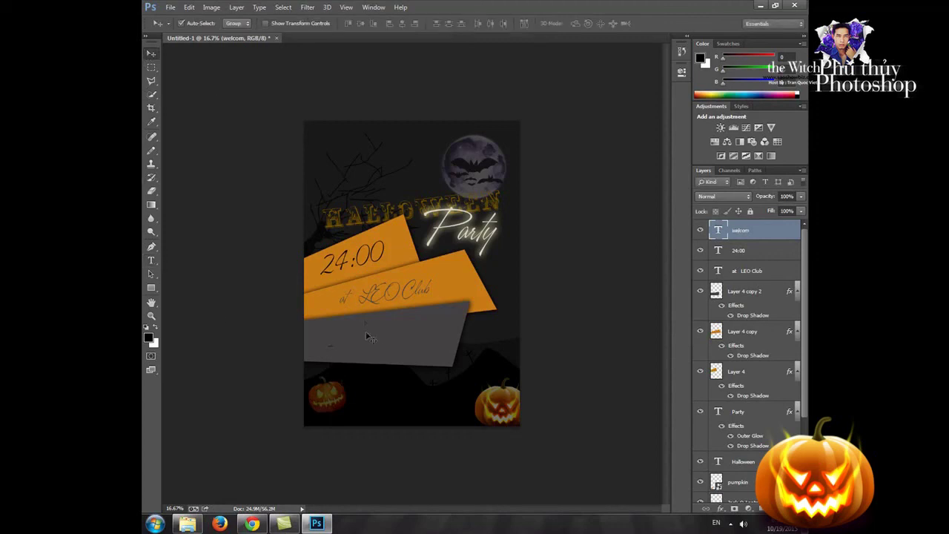
key("ctrl+t")
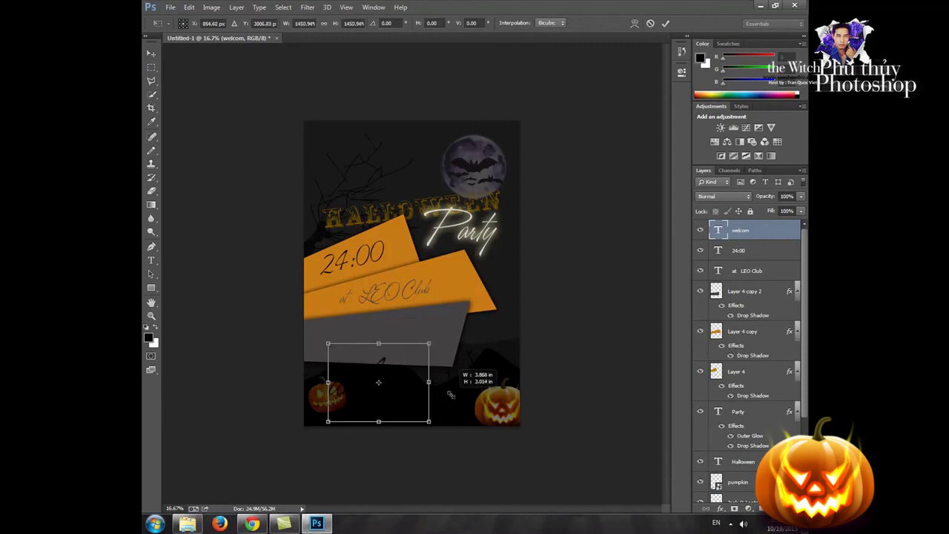
mouse_move(332, 349)
left_mouse_down()
mouse_move(426, 412)
mouse_move(390, 346)
left_mouse_up()
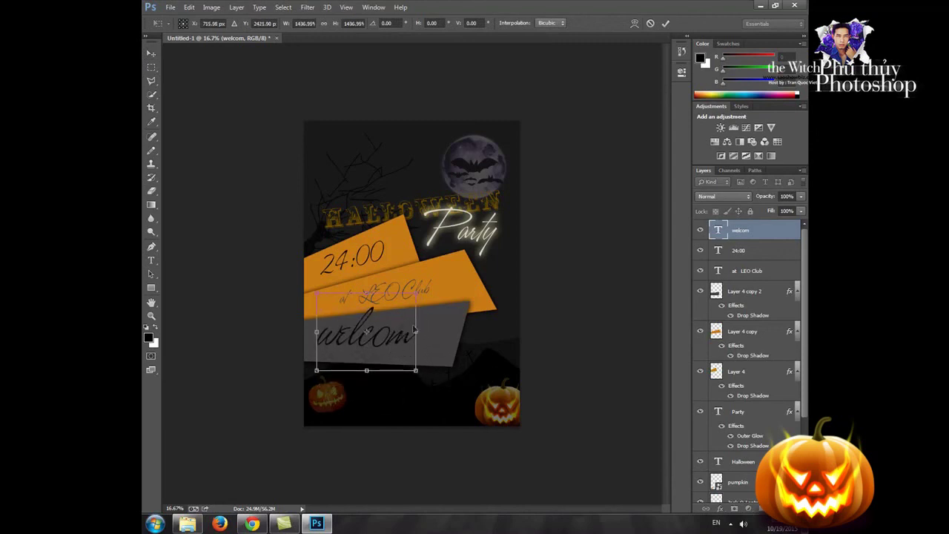
left_click_drag(416, 294, 375, 327)
key("Return")
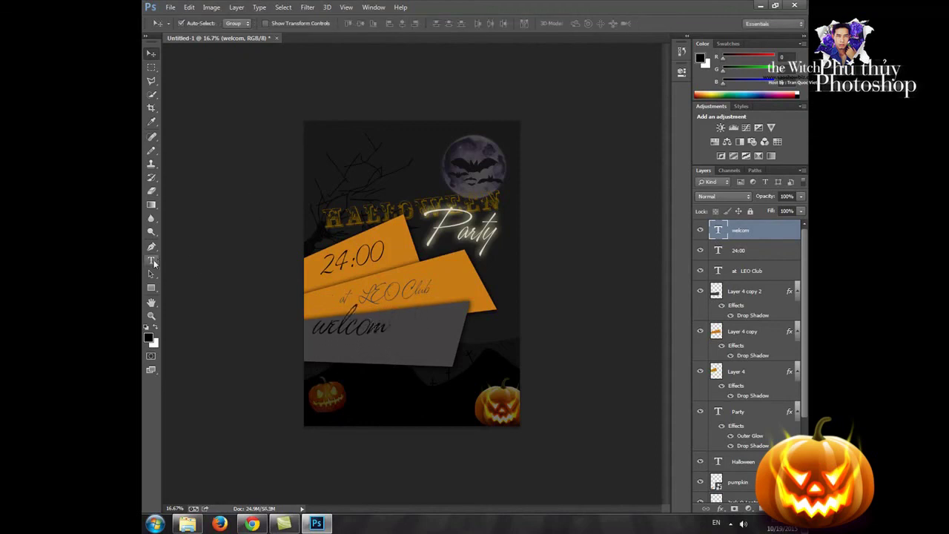
left_click(151, 260)
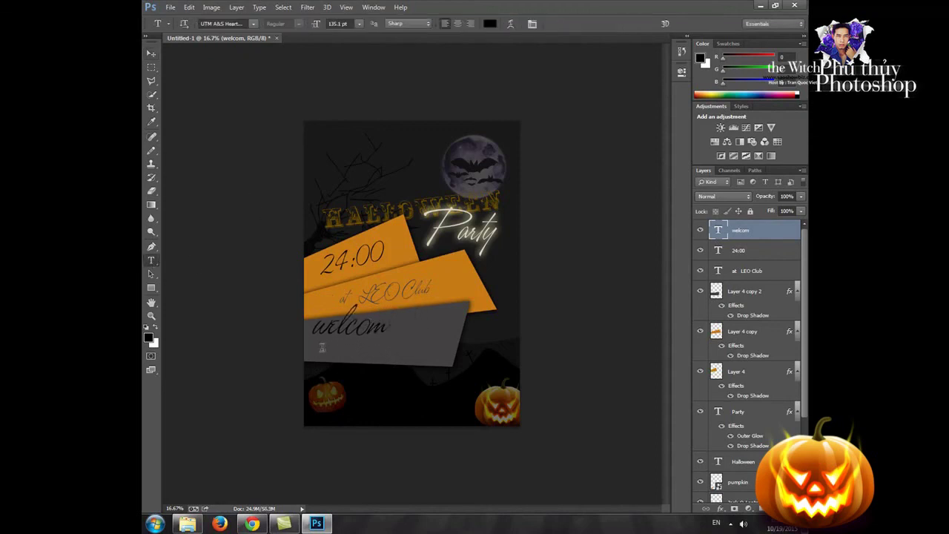
left_click(150, 54)
left_click(150, 260)
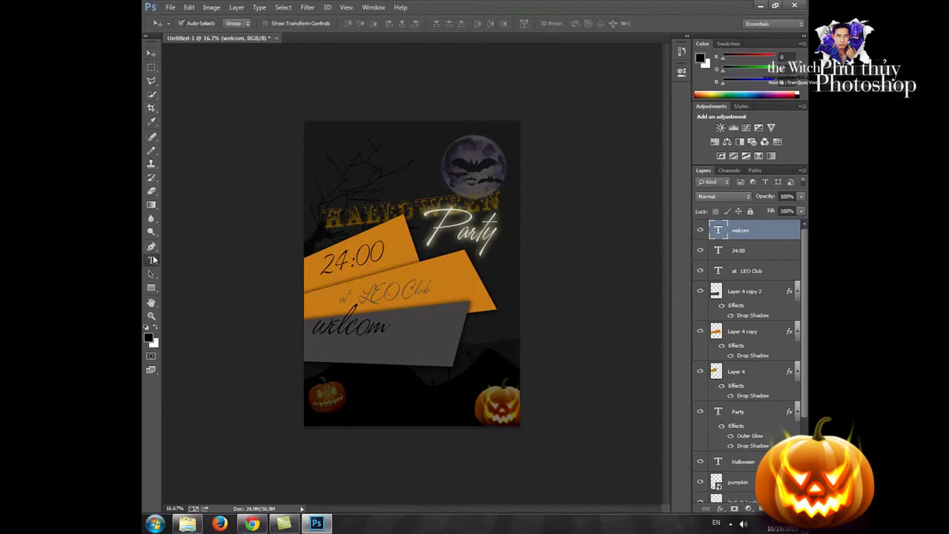
left_click(438, 265)
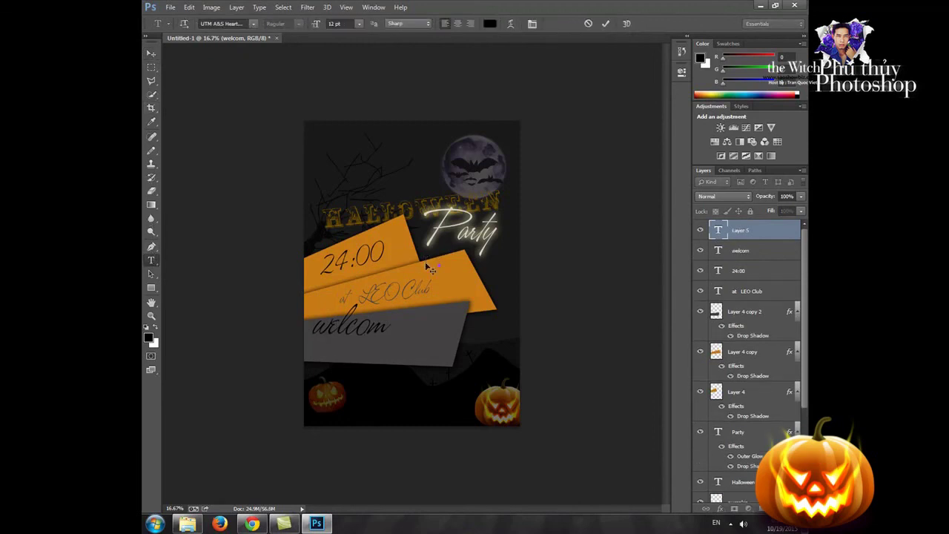
- Enlarge the word 'to' and place it low on the right of the gray banner
left_click(150, 54)
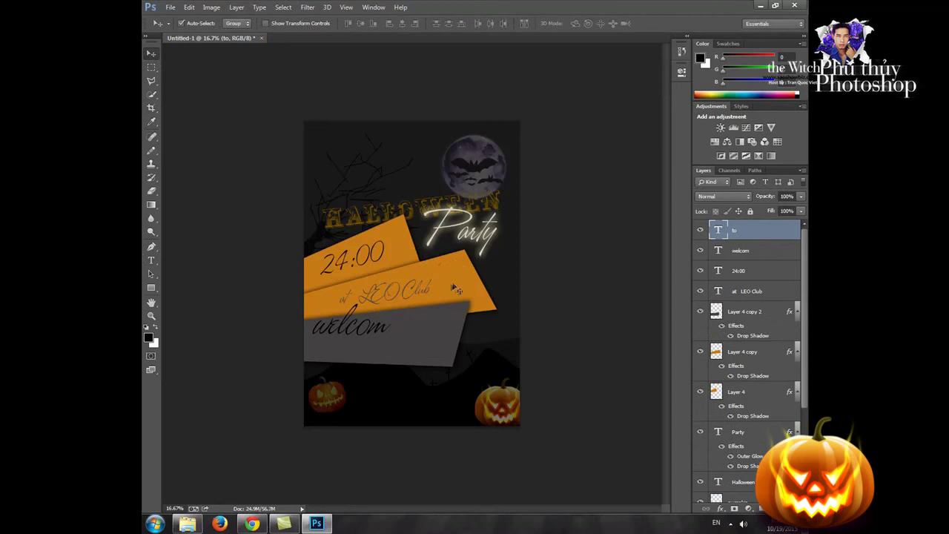
key("ctrl+t")
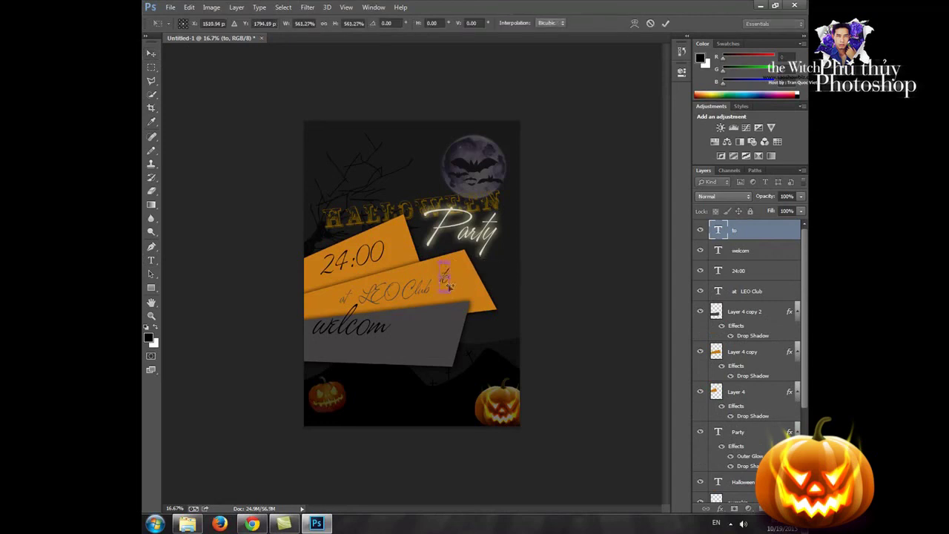
mouse_move(440, 267)
left_mouse_down()
mouse_move(395, 357)
mouse_move(404, 371)
left_mouse_up()
key("Return")
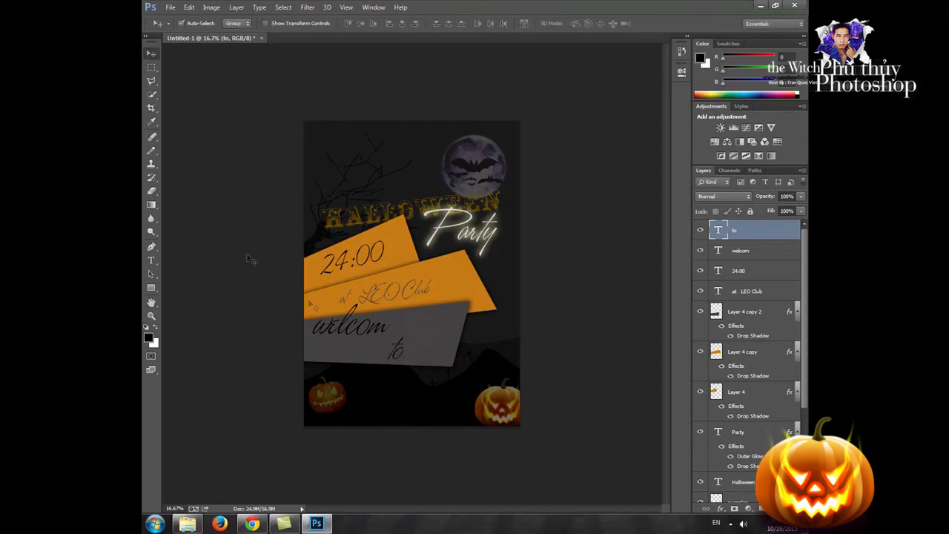
- Extend 'to' into 'tonight' by appending the remaining letters
left_click(151, 261)
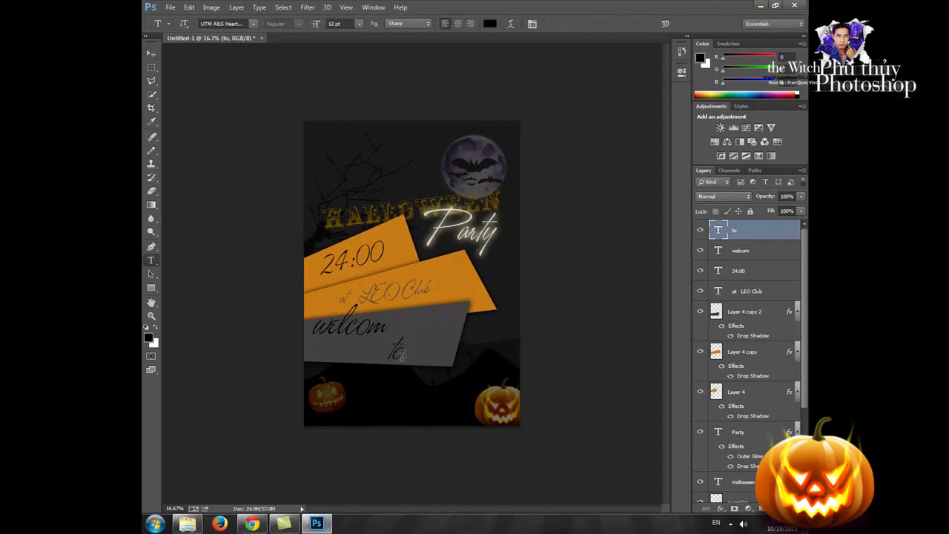
left_click(401, 353)
left_click(151, 53)
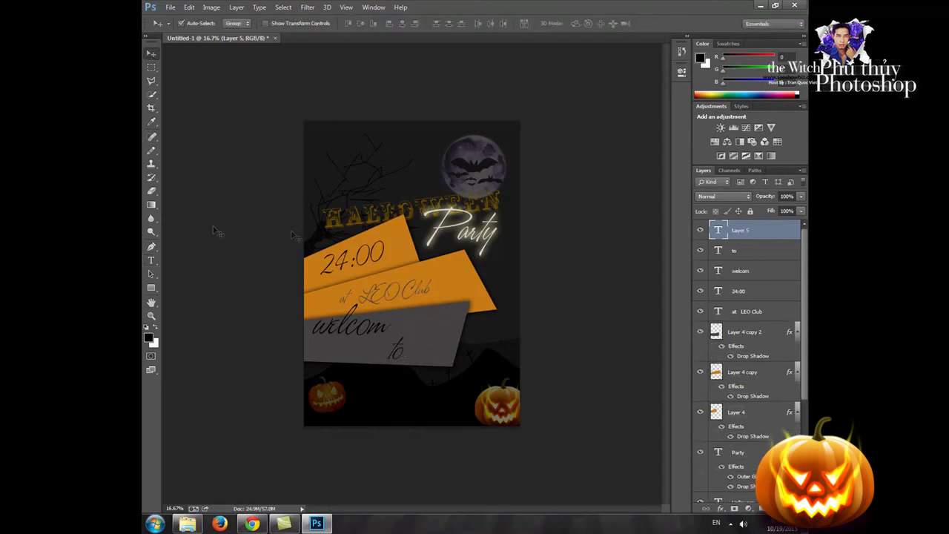
left_click(151, 260)
left_click(401, 353)
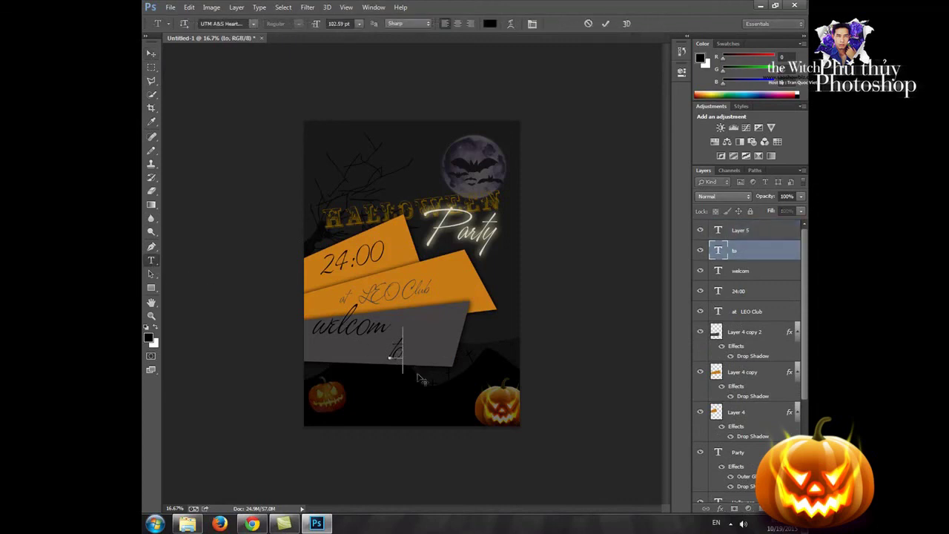
type("u")
type("ight")
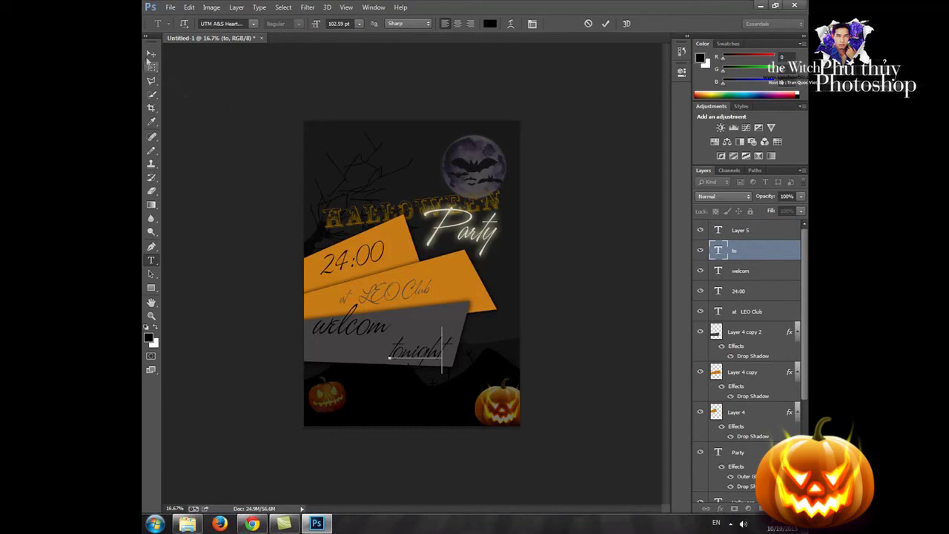
left_click(151, 55)
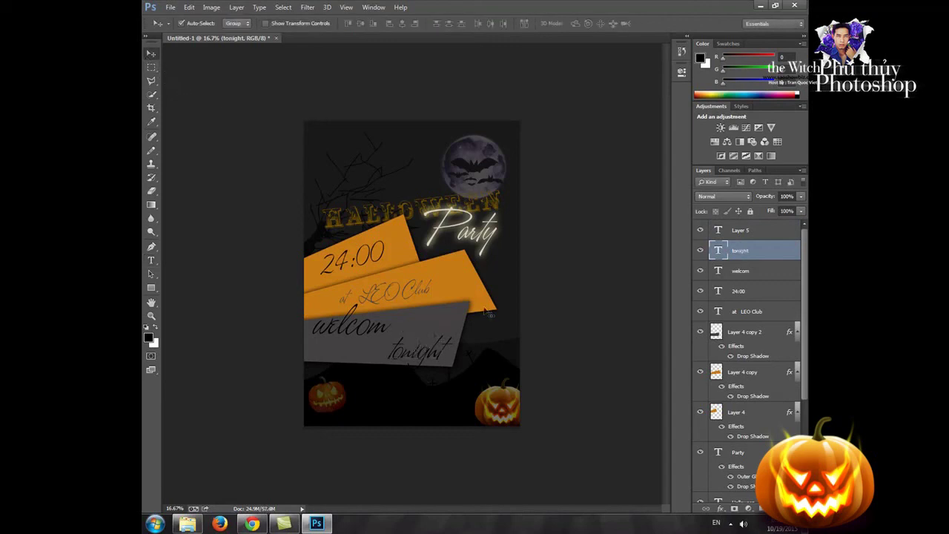
left_click(562, 276)
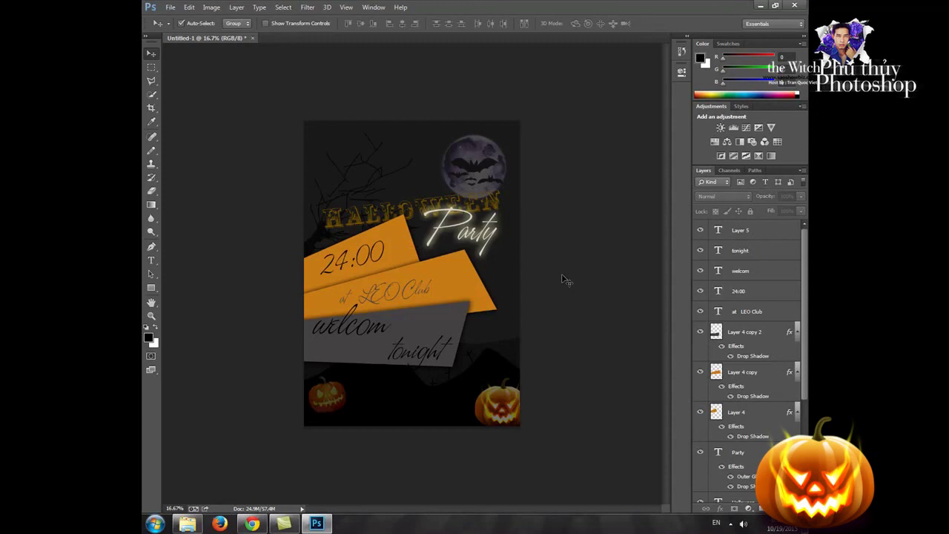
- Duplicate the Party layer as 'Party copy' and toggle it to compare the stronger glow
left_click(736, 457)
key("ctrl+j")
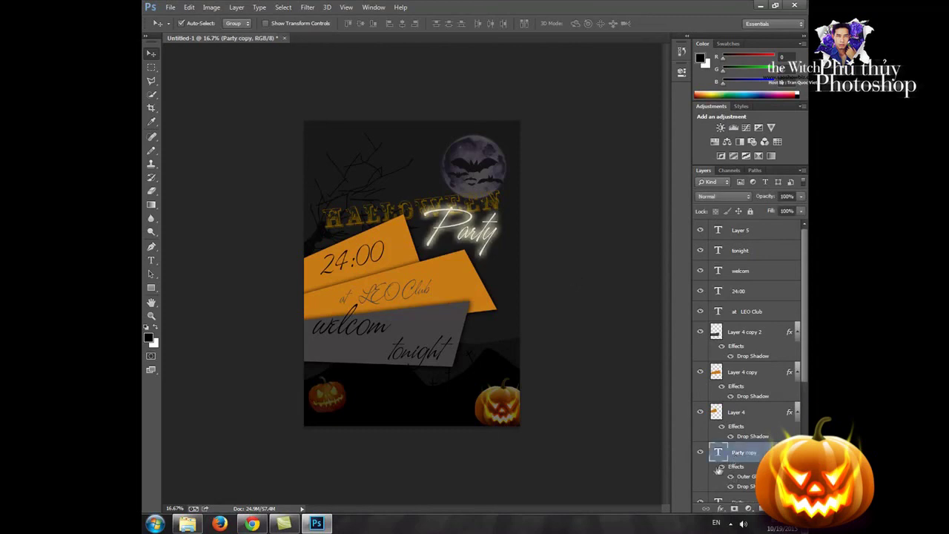
scroll(735, 422, "down", 3)
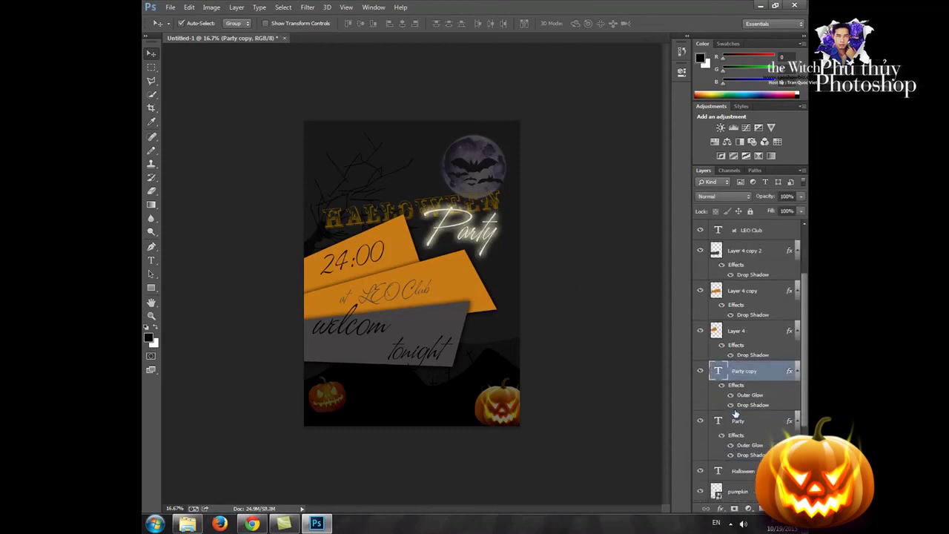
left_click(700, 373)
left_click(700, 376)
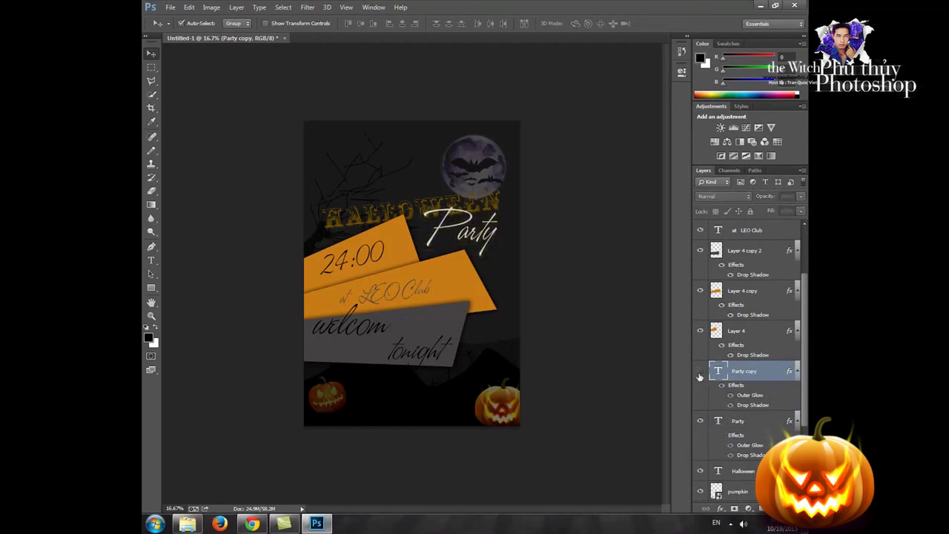
left_click(699, 376)
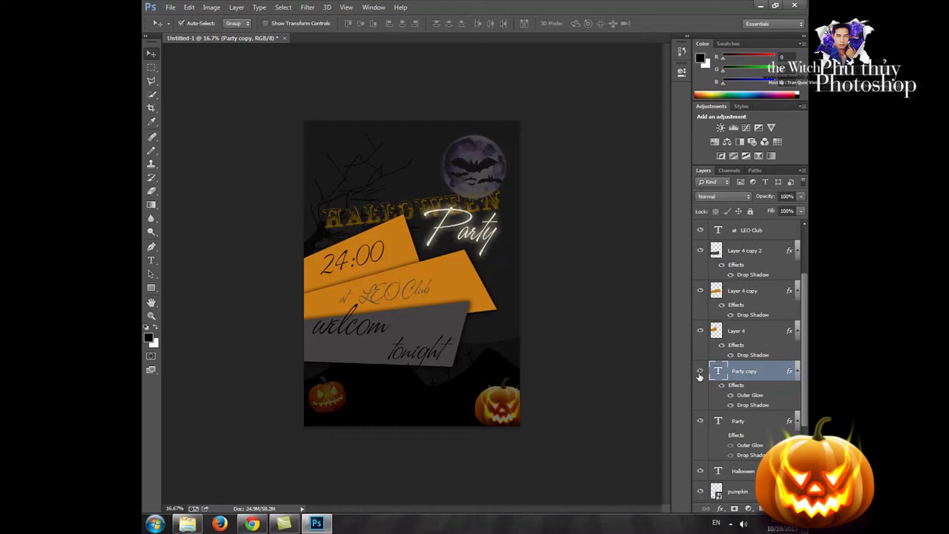
left_click(700, 376)
left_click(700, 376)
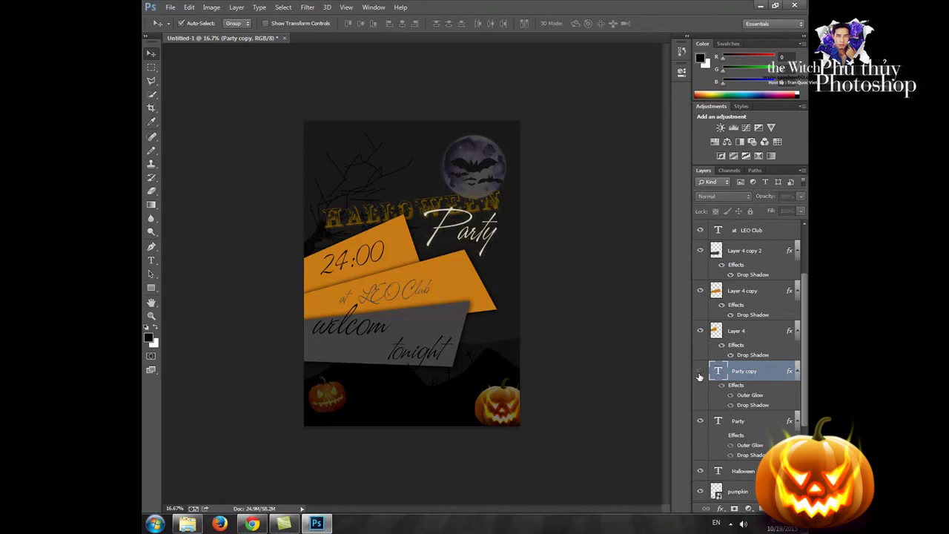
left_click(700, 376)
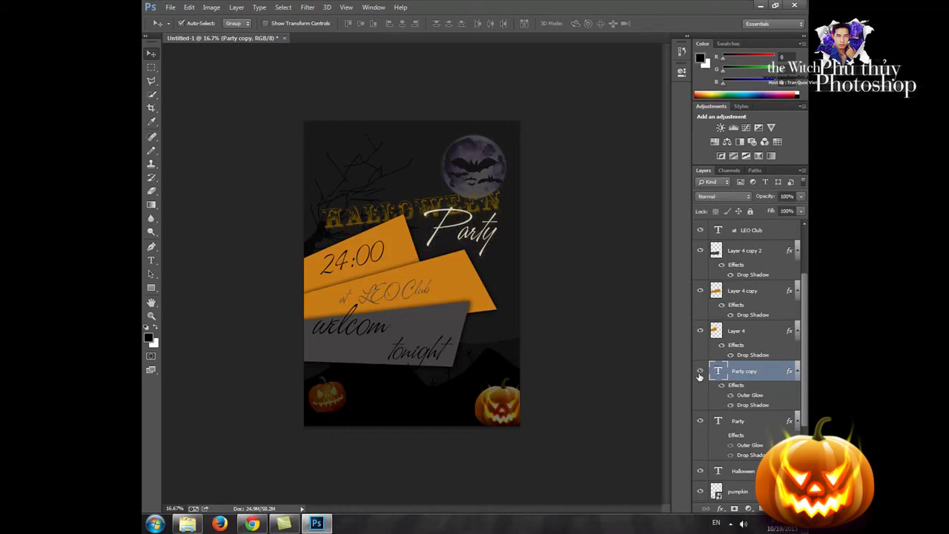
left_click(699, 376)
left_click(699, 376)
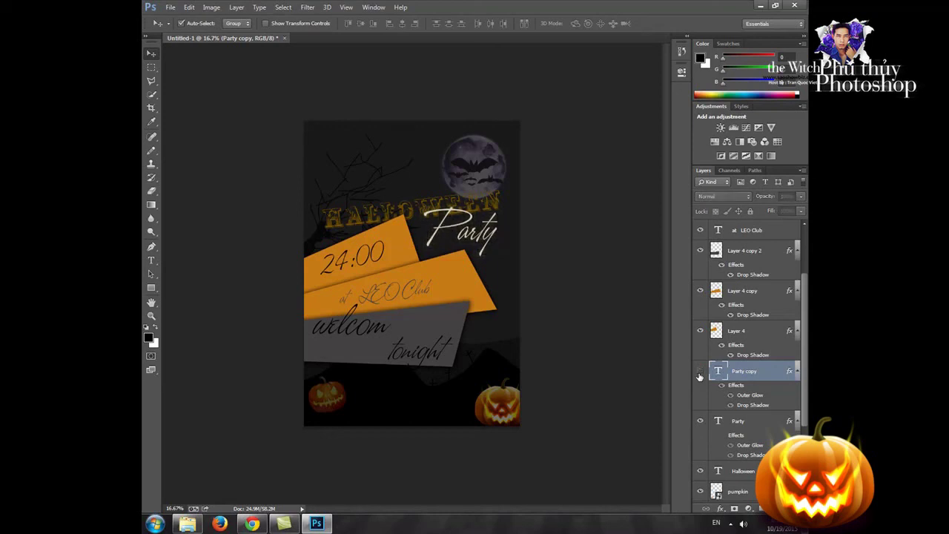
left_click(699, 376)
left_click(700, 376)
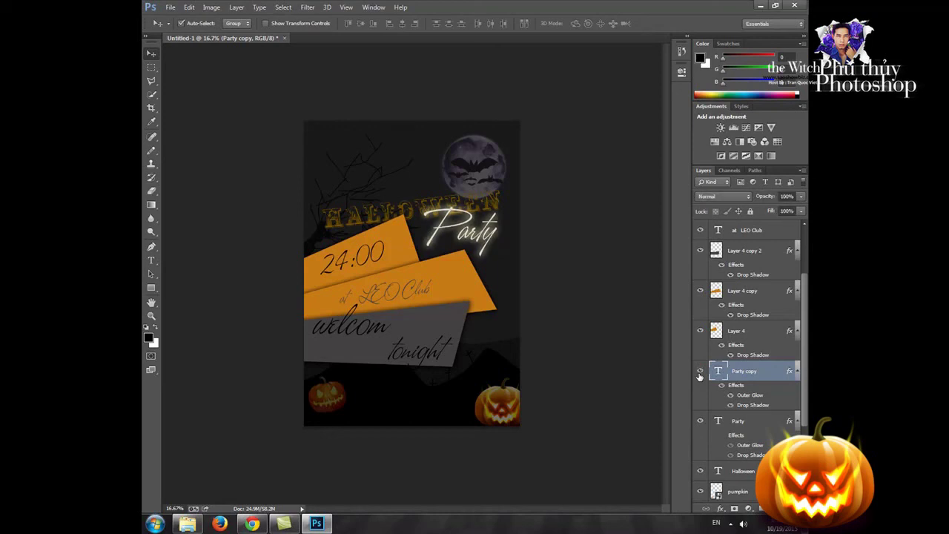